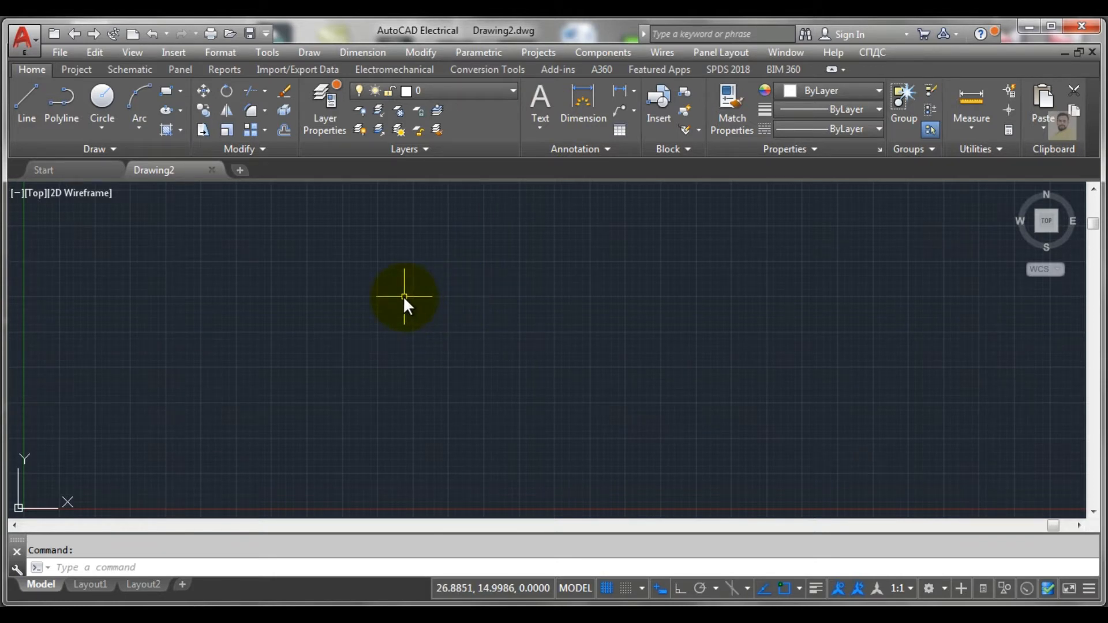
text(MT)
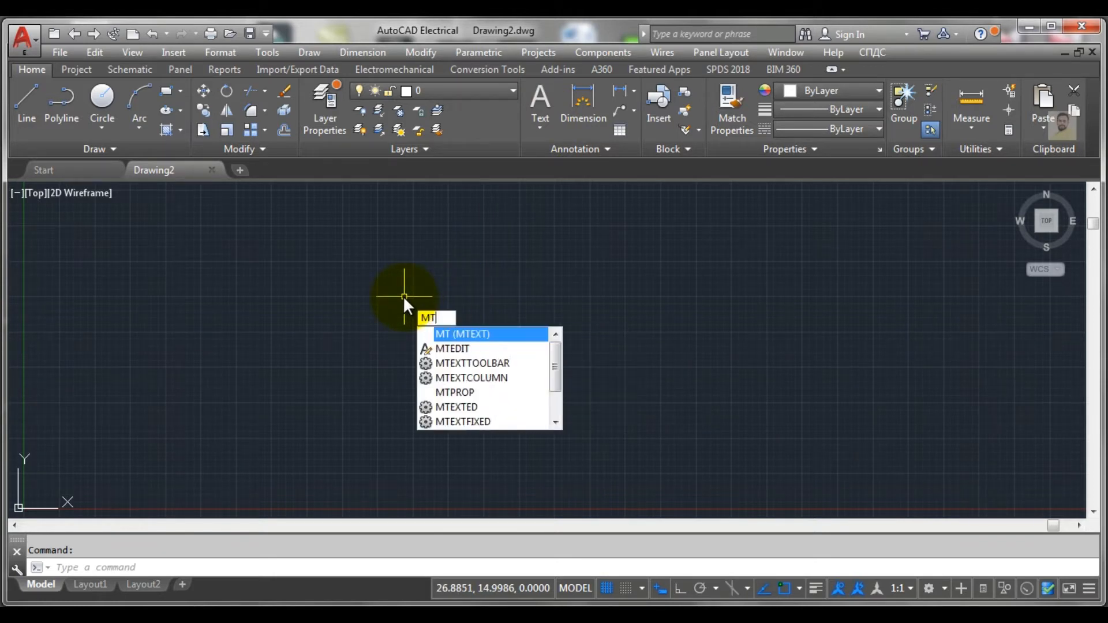
key(Return)
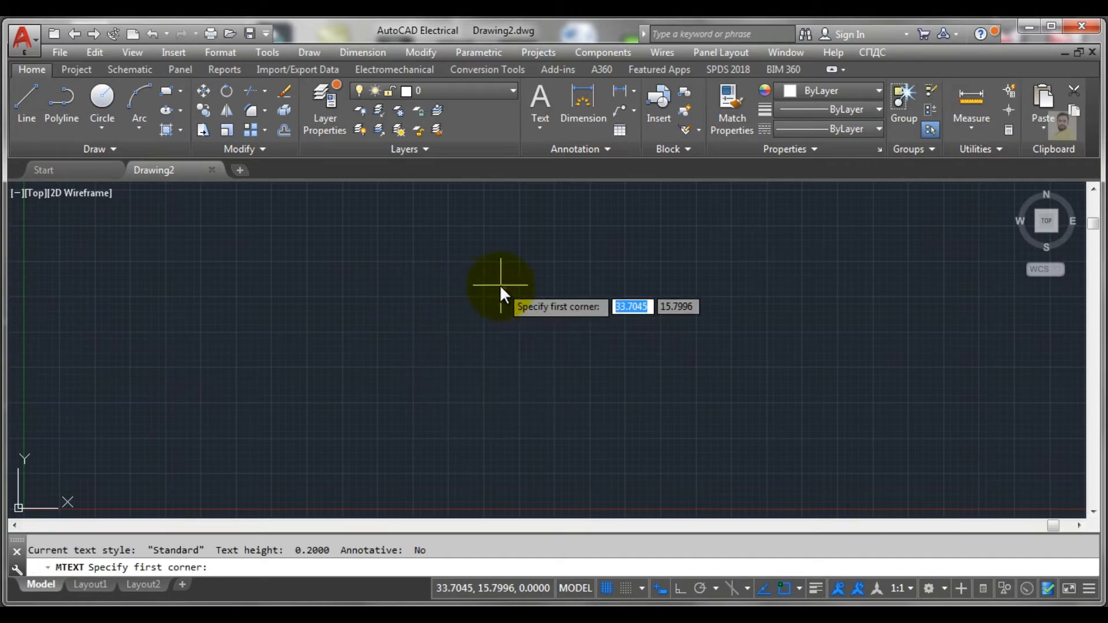
key(Escape)
click(534, 103)
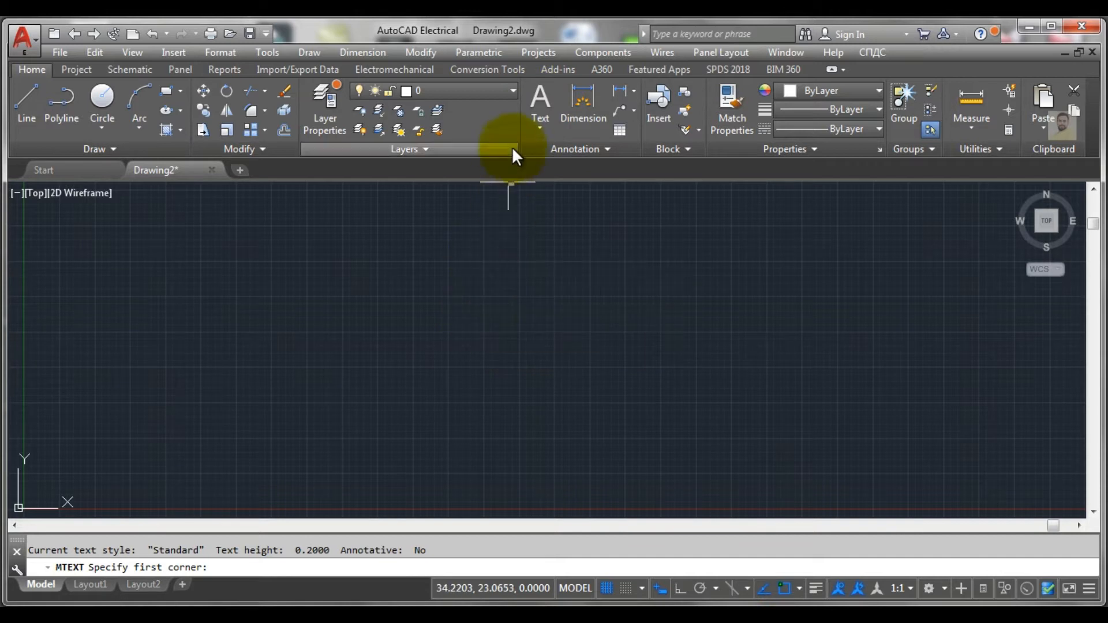
key(Escape)
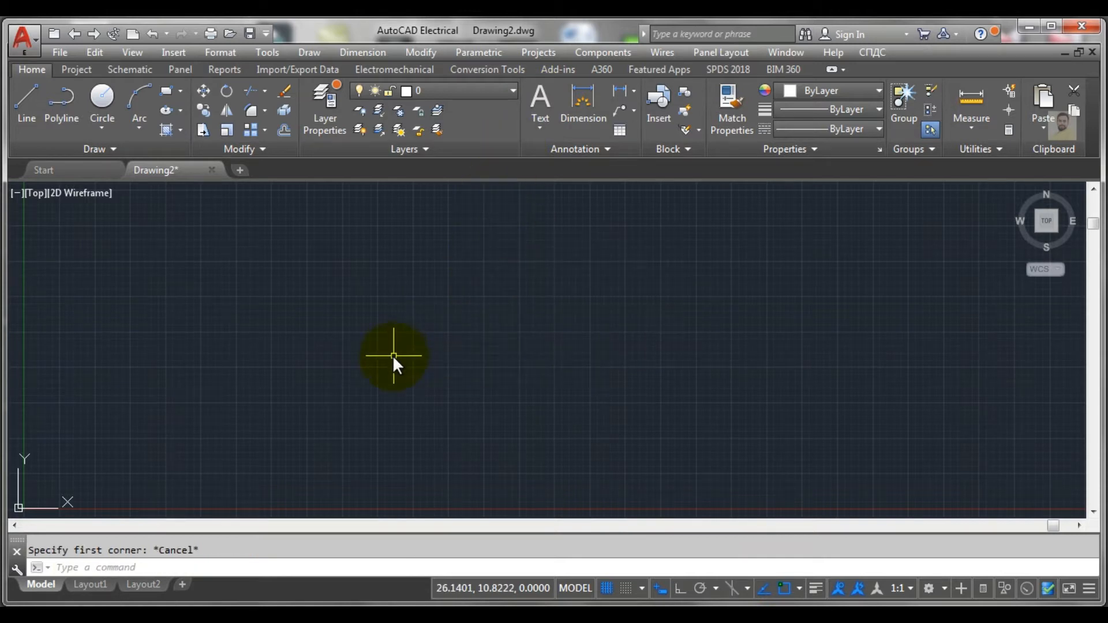
Step: Start multiline text and draw its text box in the middle of the drawing area, about 34 units along the diagonal
text(MT)
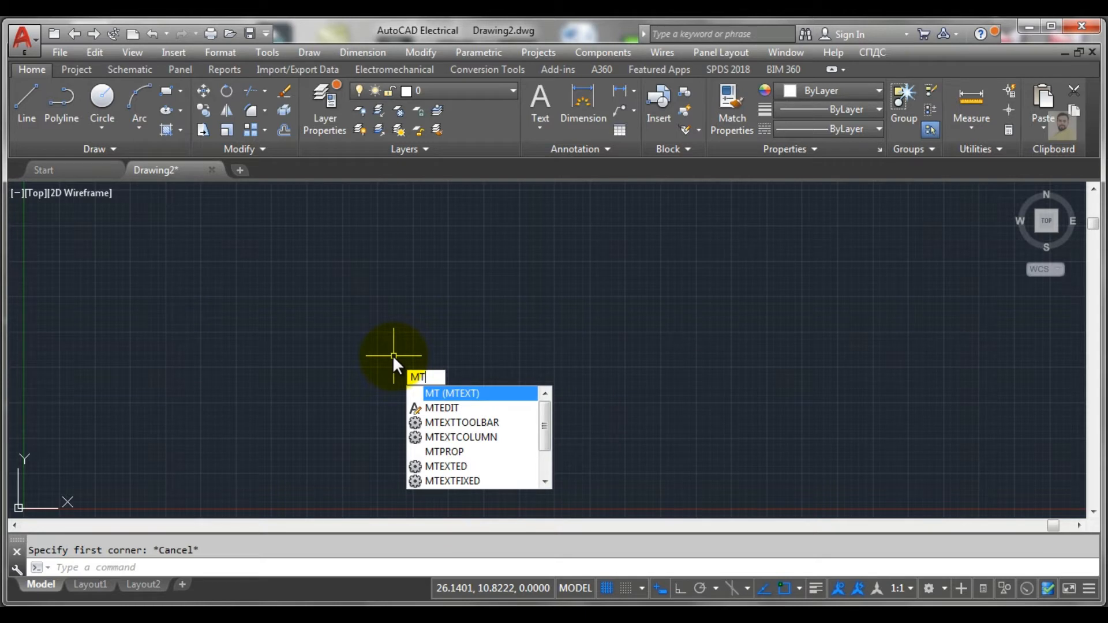
key(Return)
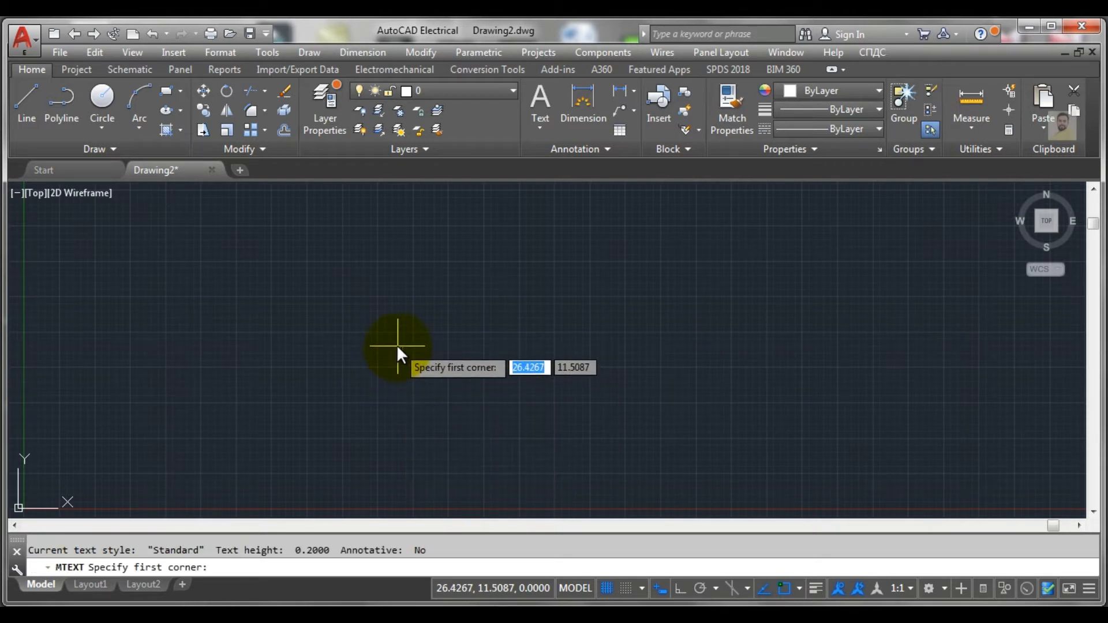
click(310, 275)
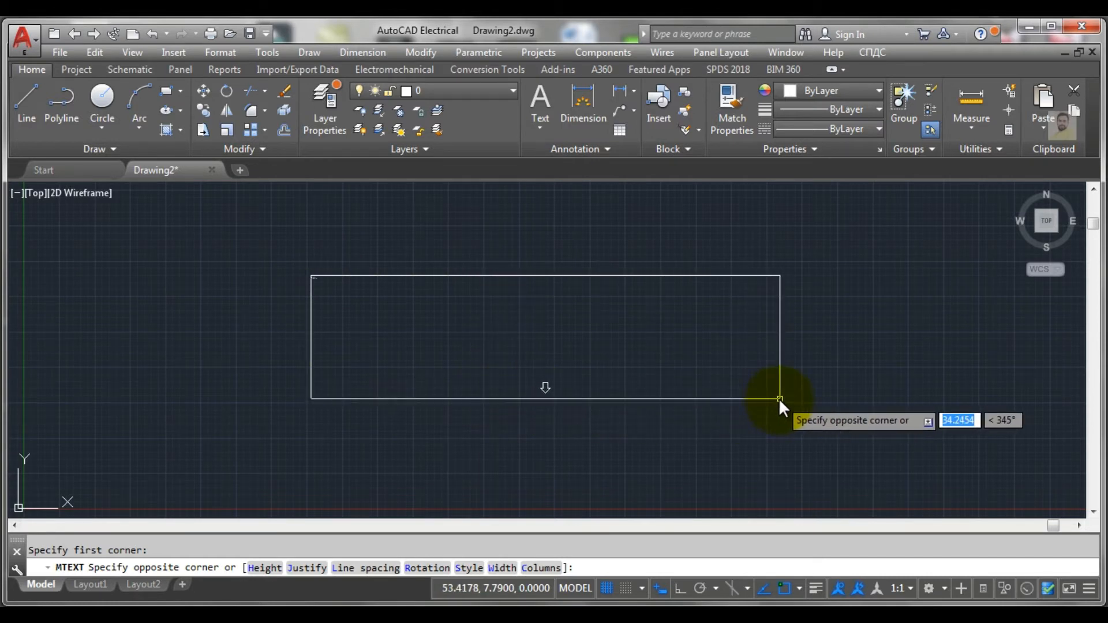
click(779, 399)
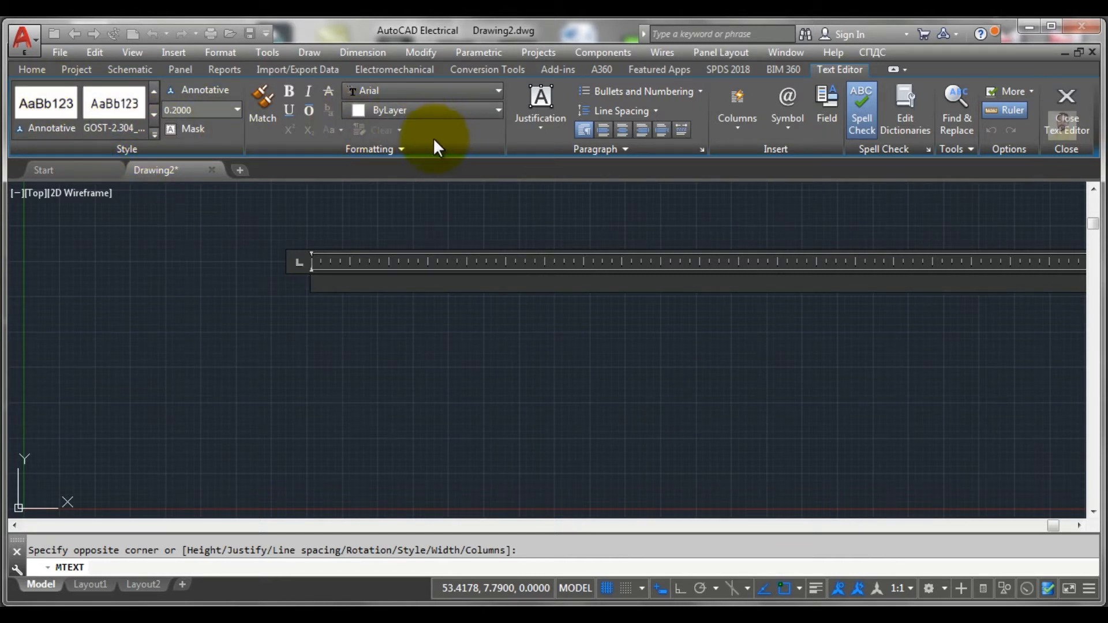
click(401, 289)
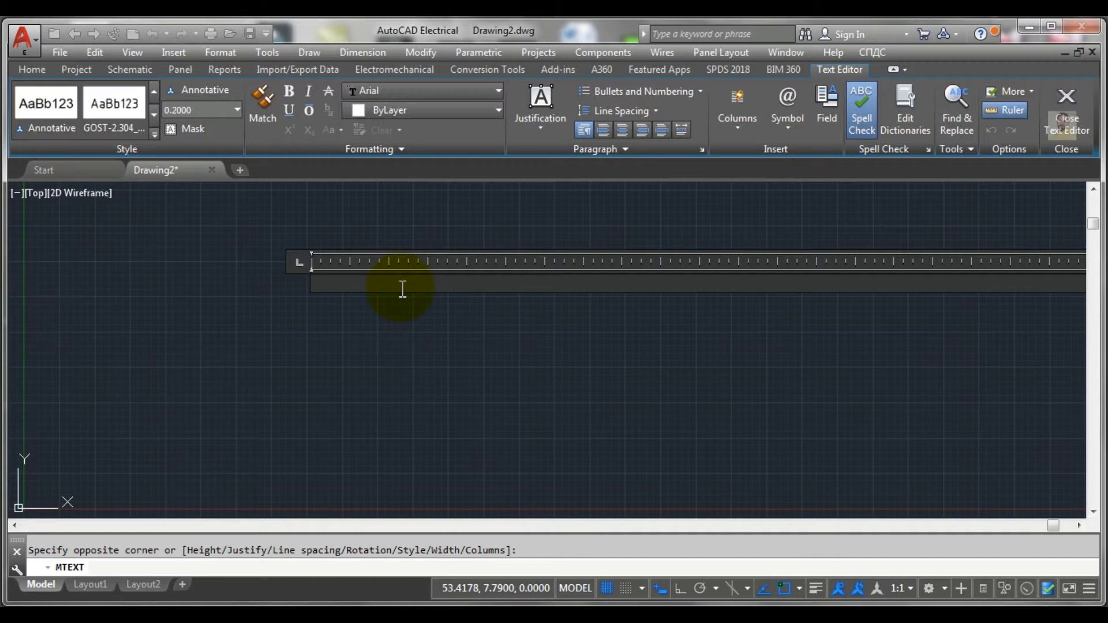
Step: Enter "CAD EEE More" as the first line of the multiline text and start a new line
text(CAD)
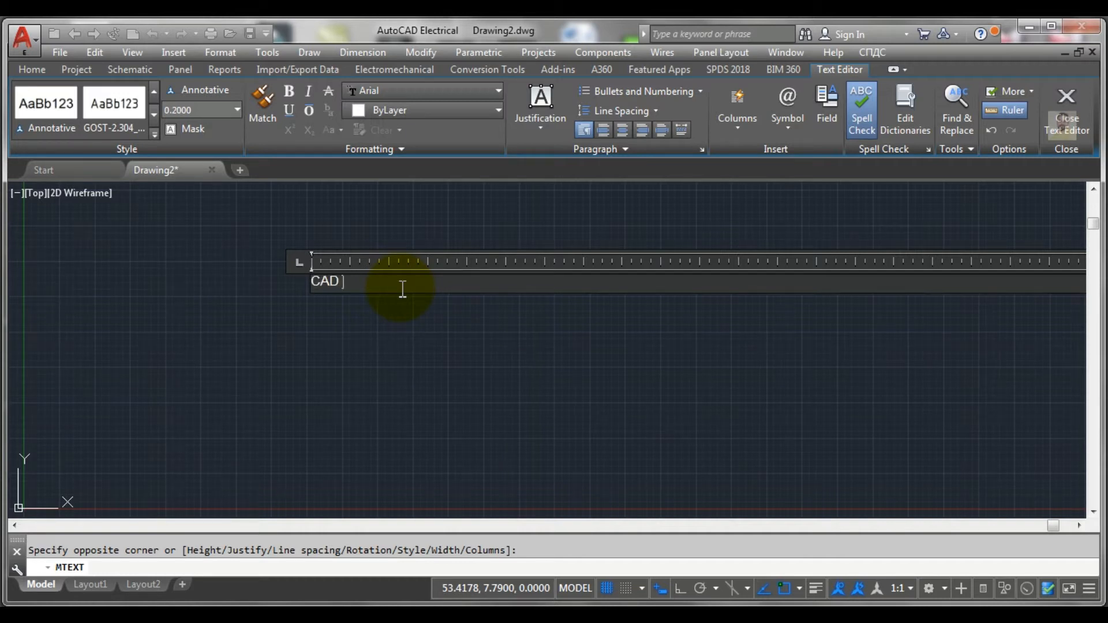
text( EEE More)
key(Return)
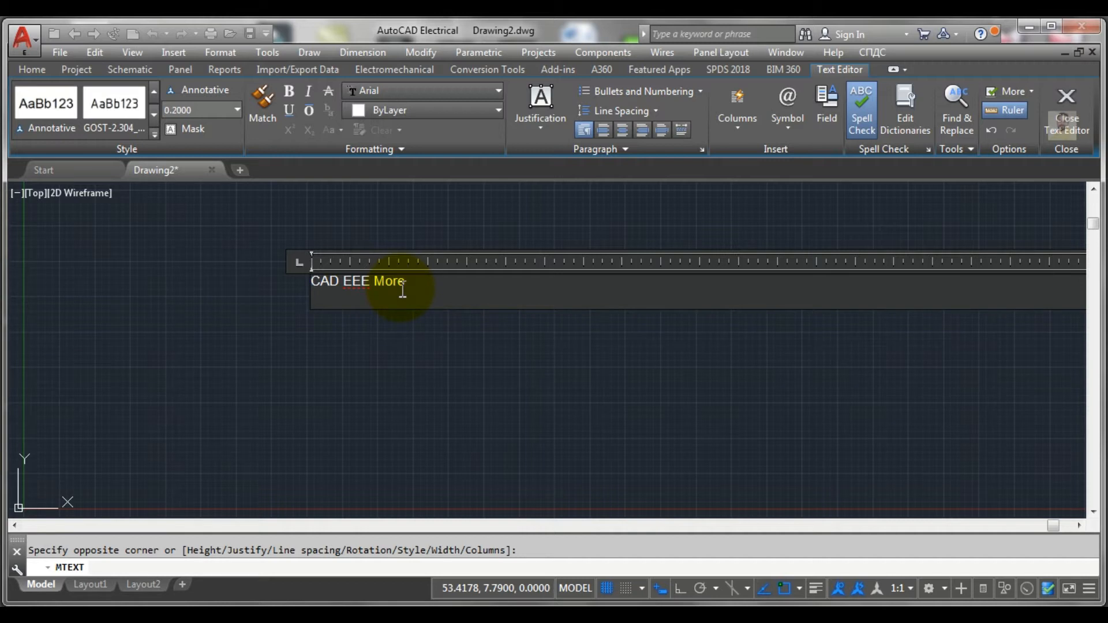
Step: Add "If its Helpful" as the second line and "do Subscribe" as the third line of the multiline text
text(lf)
text( i)
text(ts H)
text(elp)
text(fu)
text(l)
key(Return)
text(do)
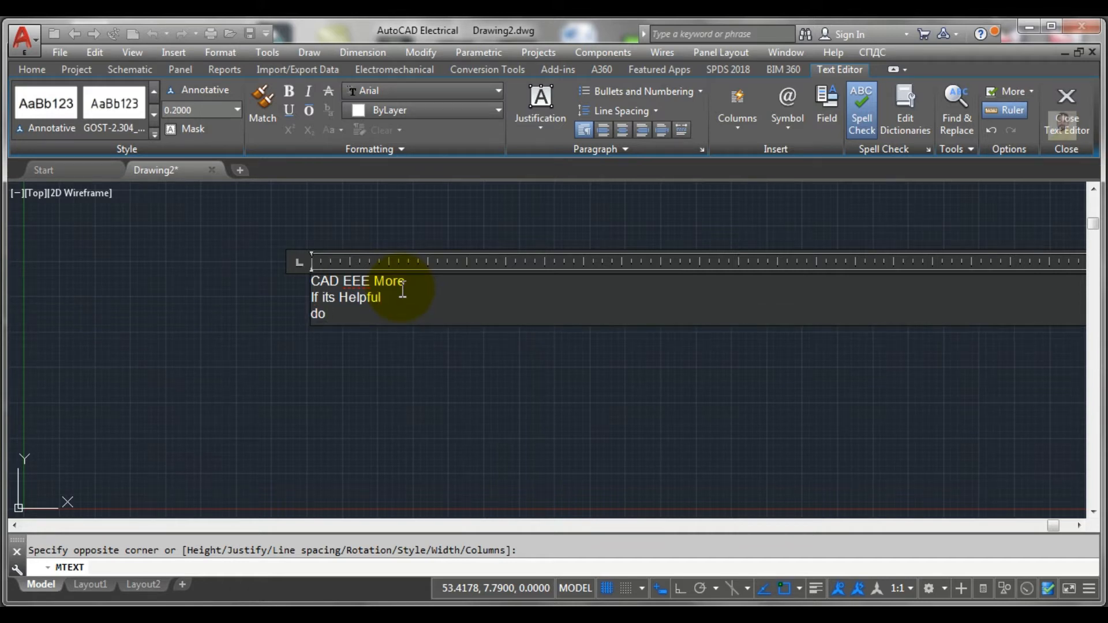
text( Subscribe)
click(419, 316)
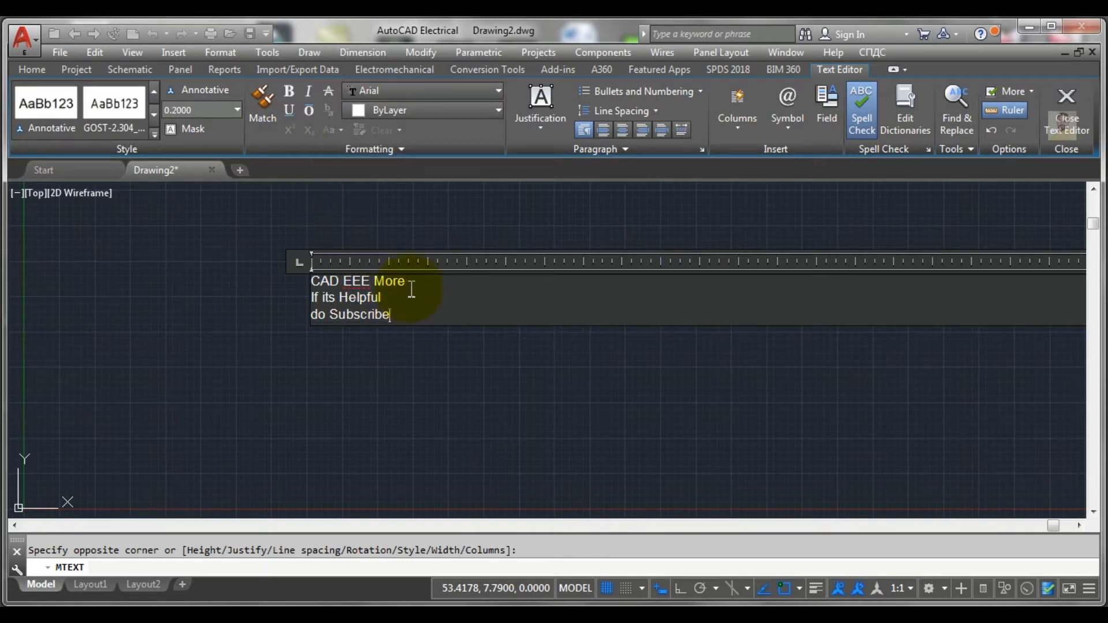
Step: Select all three lines of the multiline text and set their text height to 0.30
drag(400, 314, 298, 264)
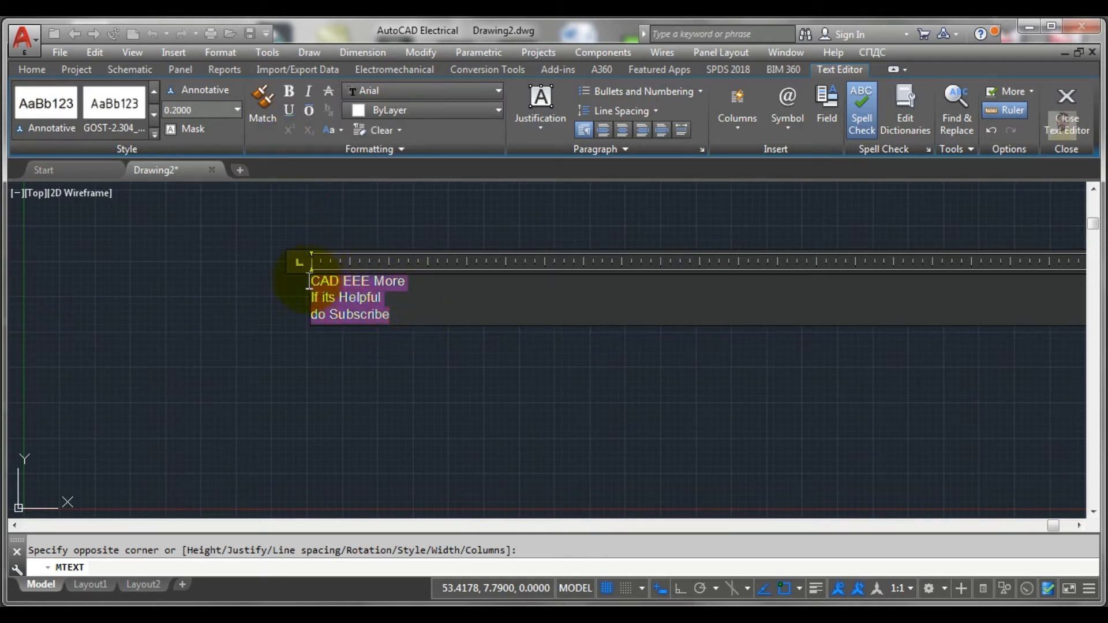
click(235, 107)
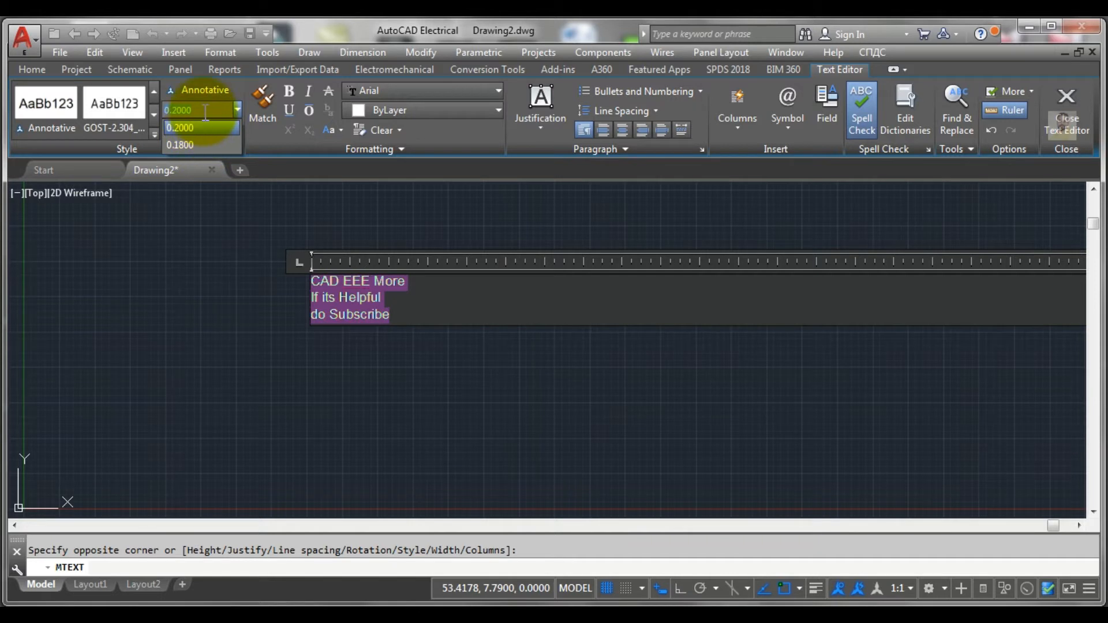
text(30)
key(BackSpace)
key(BackSpace)
text(0.30)
key(Return)
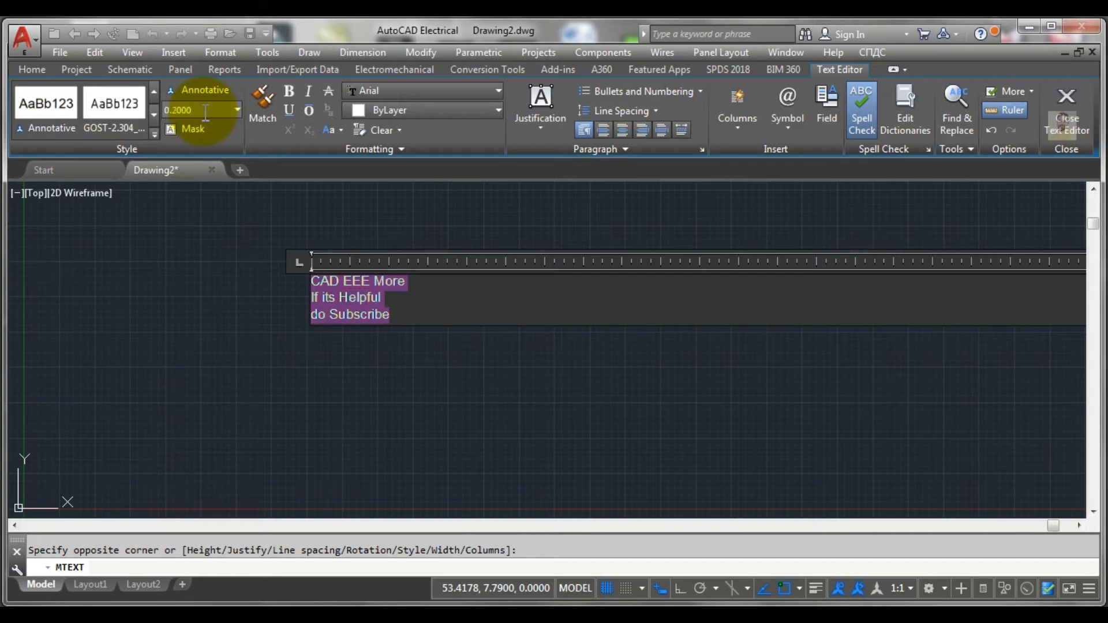
click(204, 111)
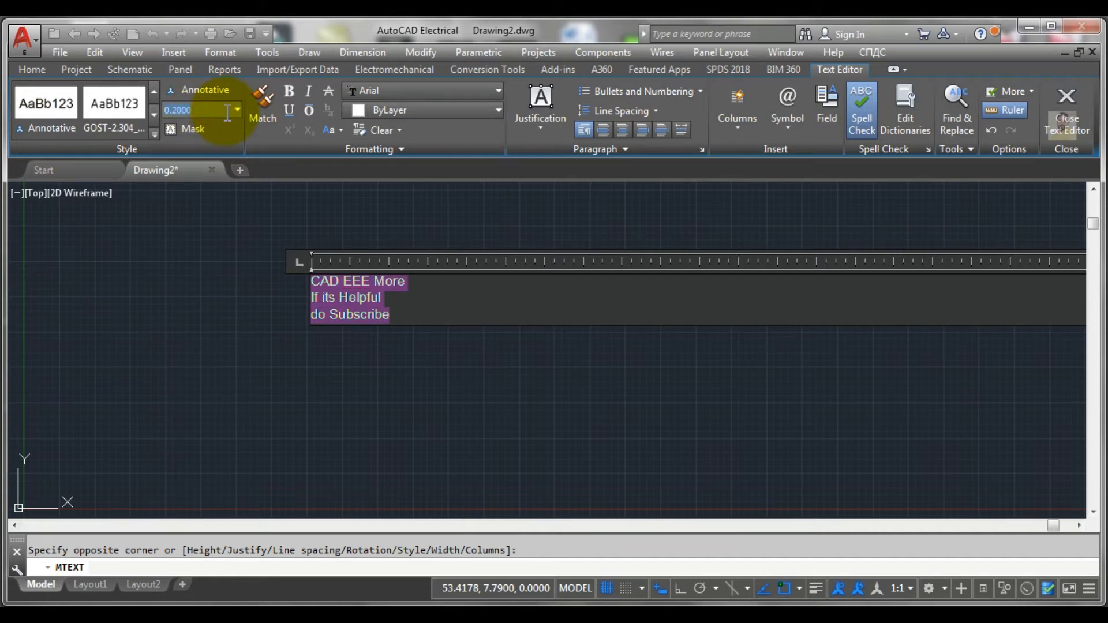
text(0.30)
key(Return)
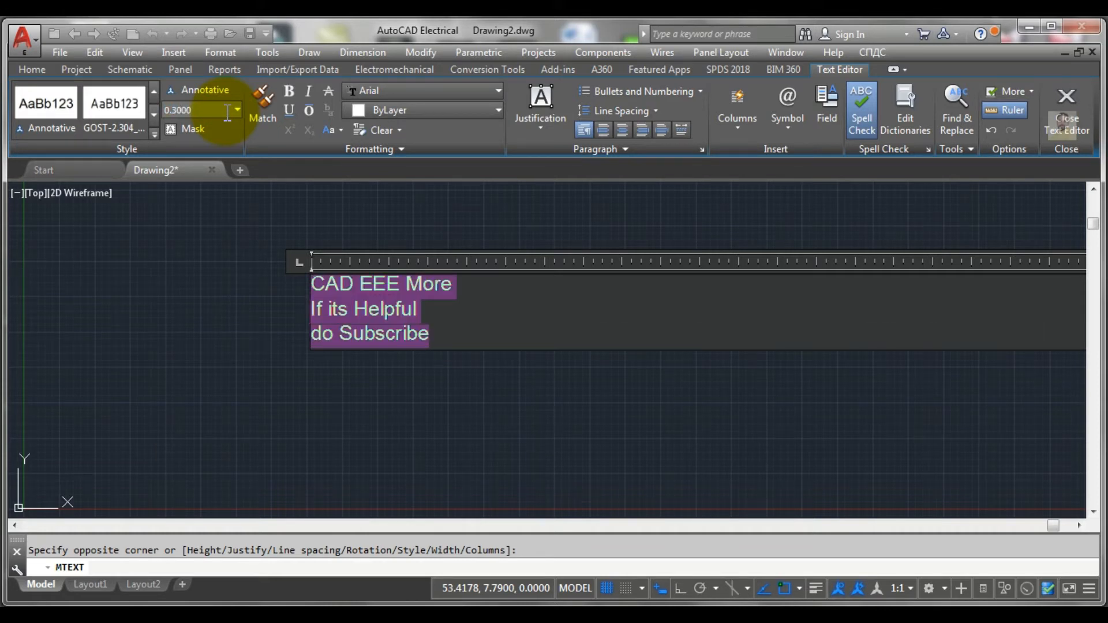
Step: Set the text height of all three lines to 1 and finish editing the multiline text
click(438, 312)
drag(430, 335, 297, 292)
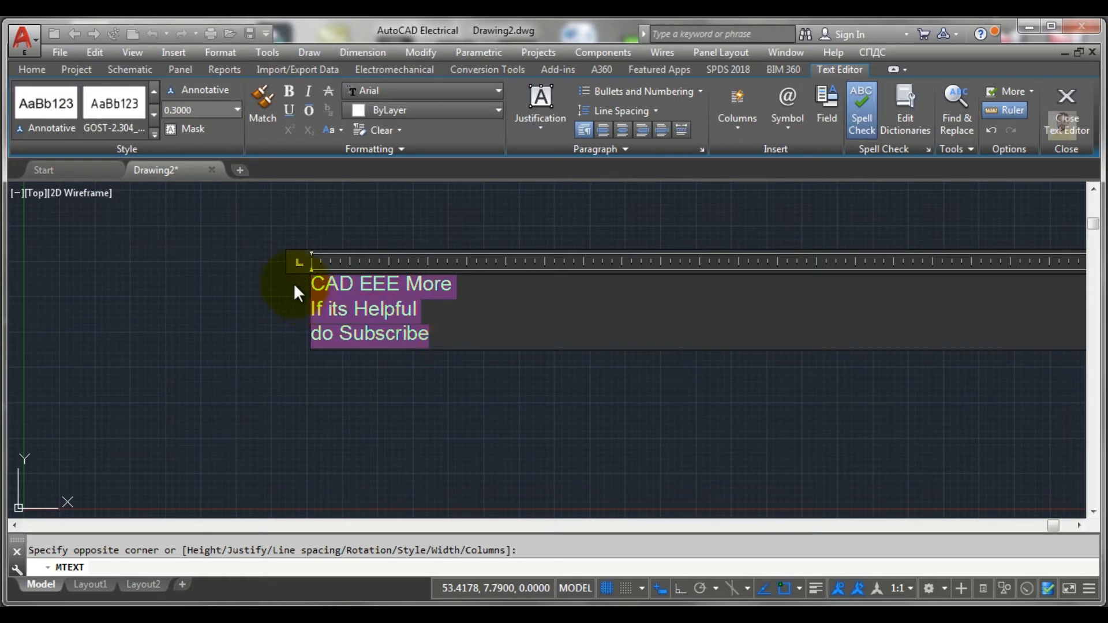
click(202, 110)
text(1)
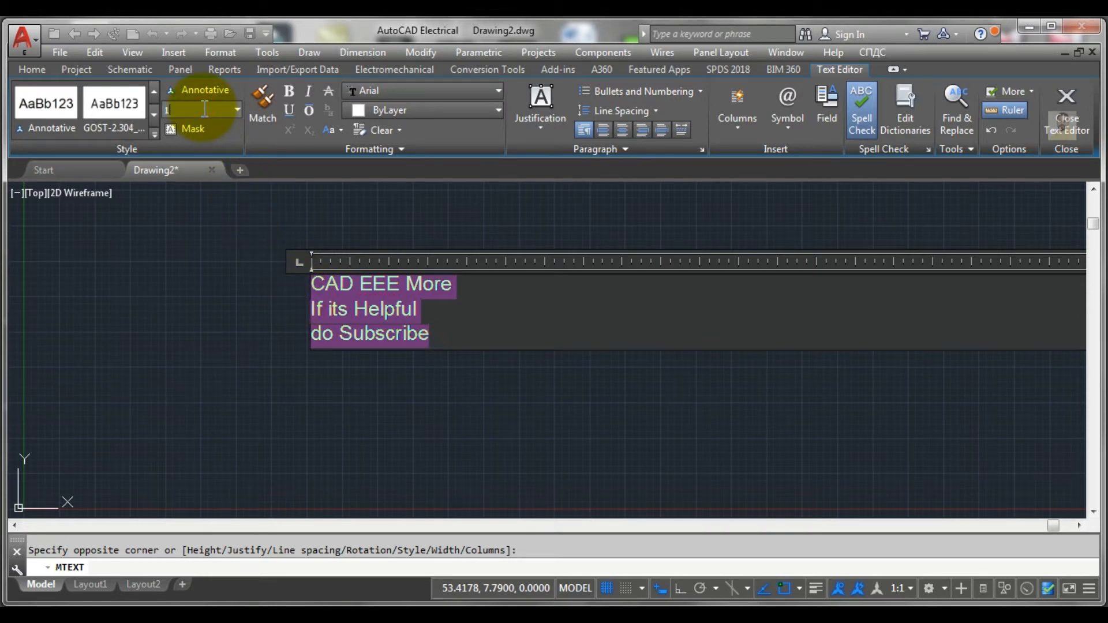
key(Return)
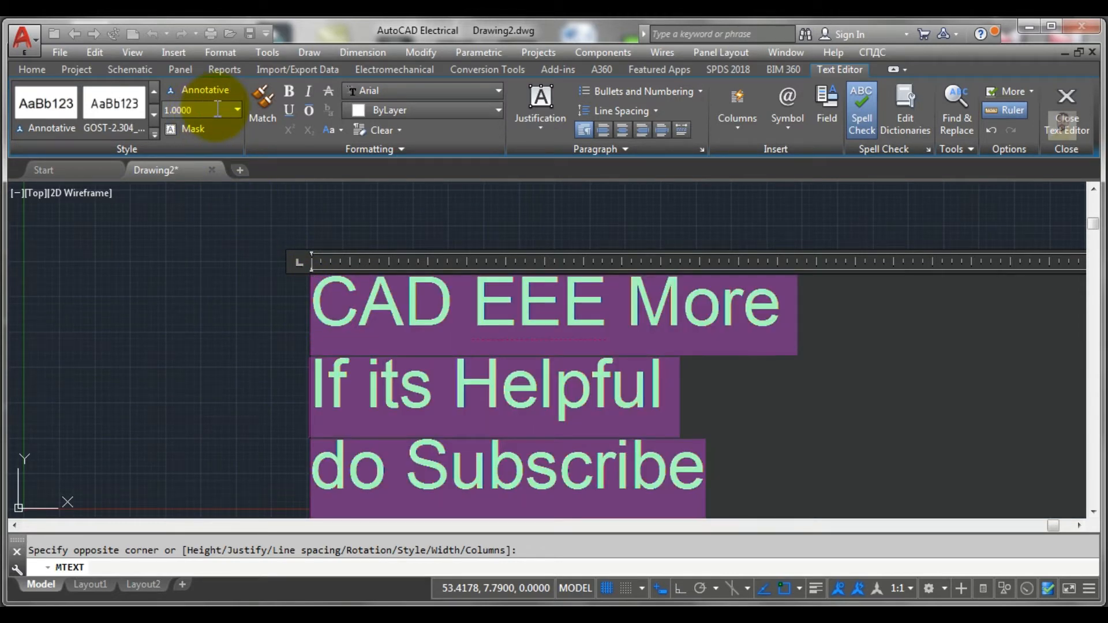
scroll(370, 290, down, 4)
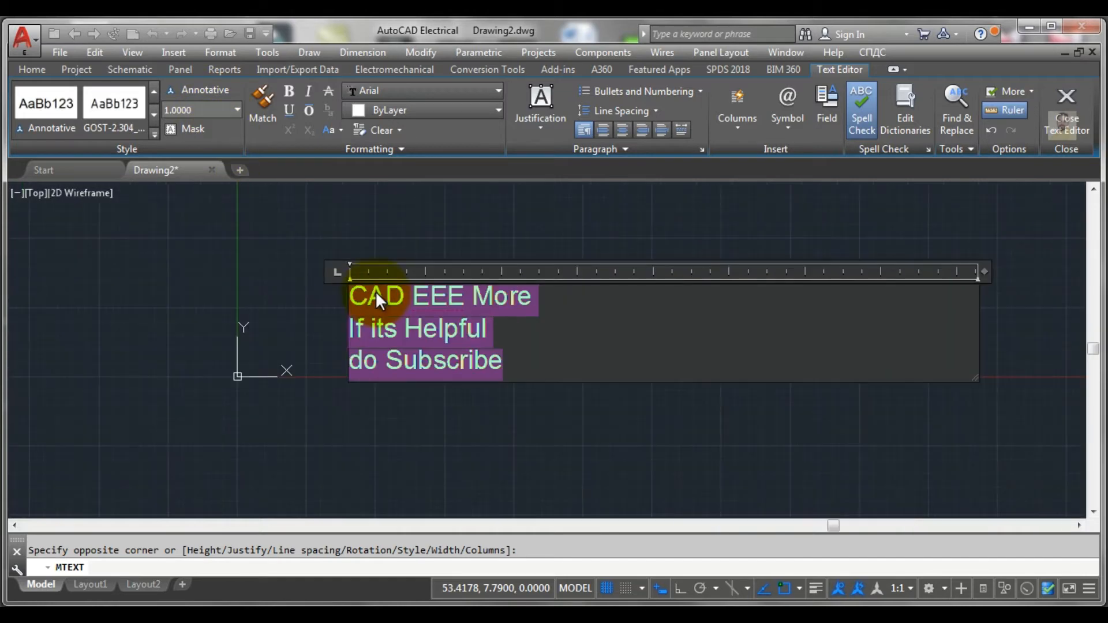
click(427, 310)
scroll(427, 311, up, 2)
key(ctrl+a)
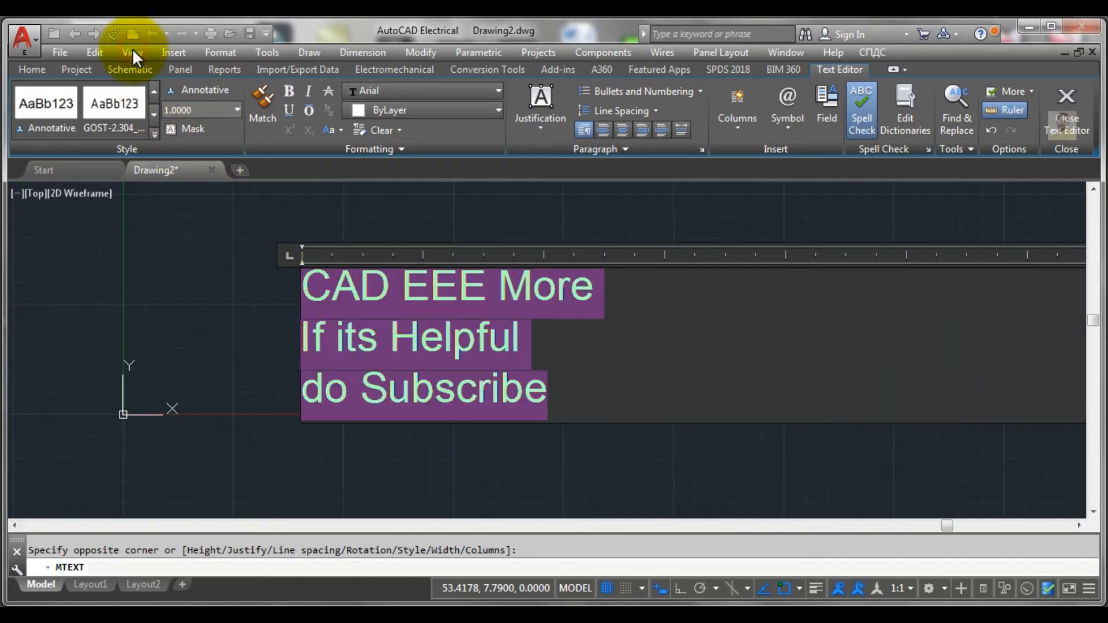
click(210, 295)
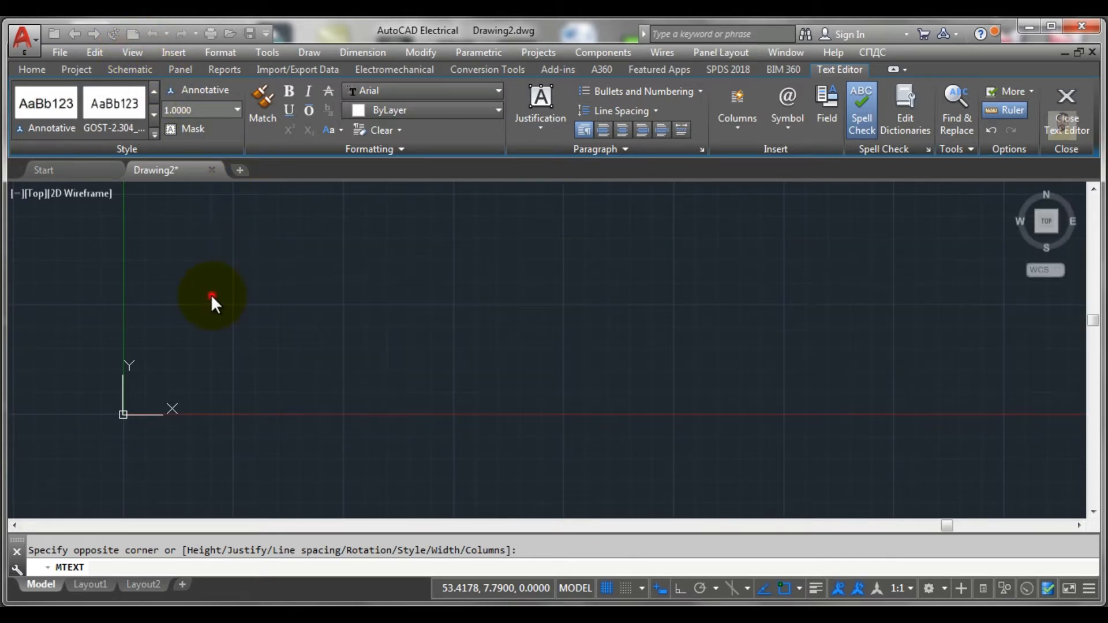
Step: Turn off displaying the UCS icon at the origin
click(141, 50)
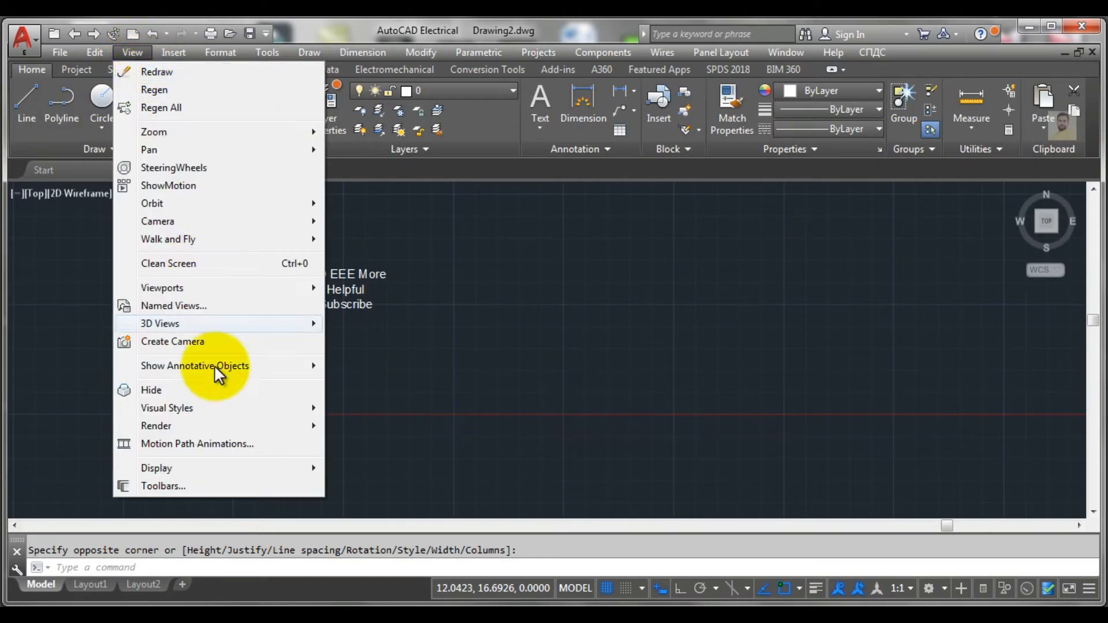
mouse_move(180, 468)
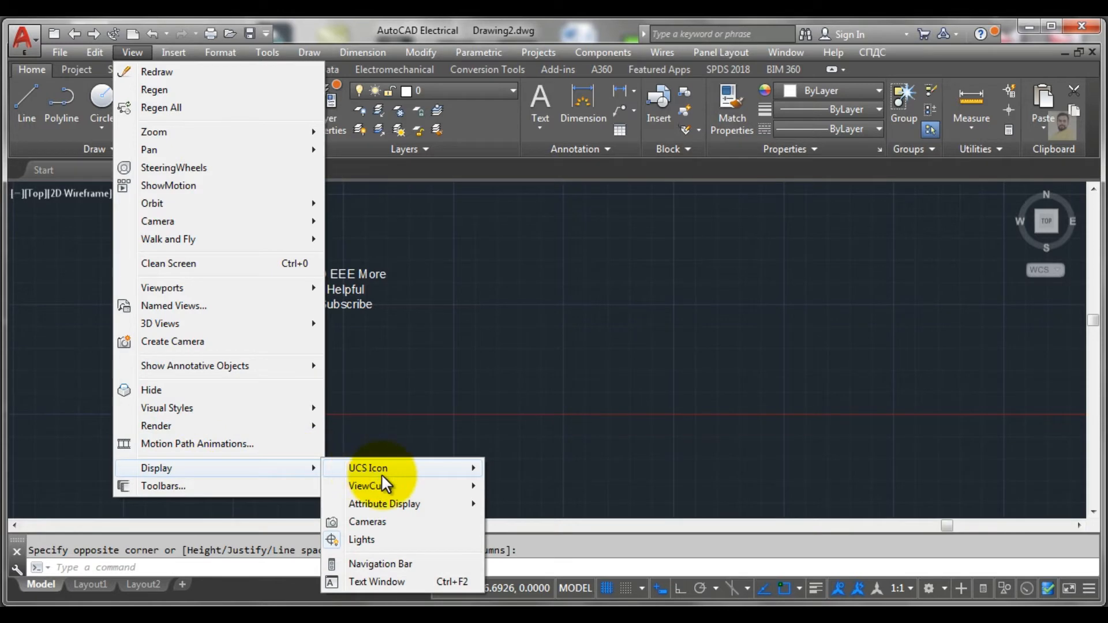
mouse_move(381, 469)
click(511, 485)
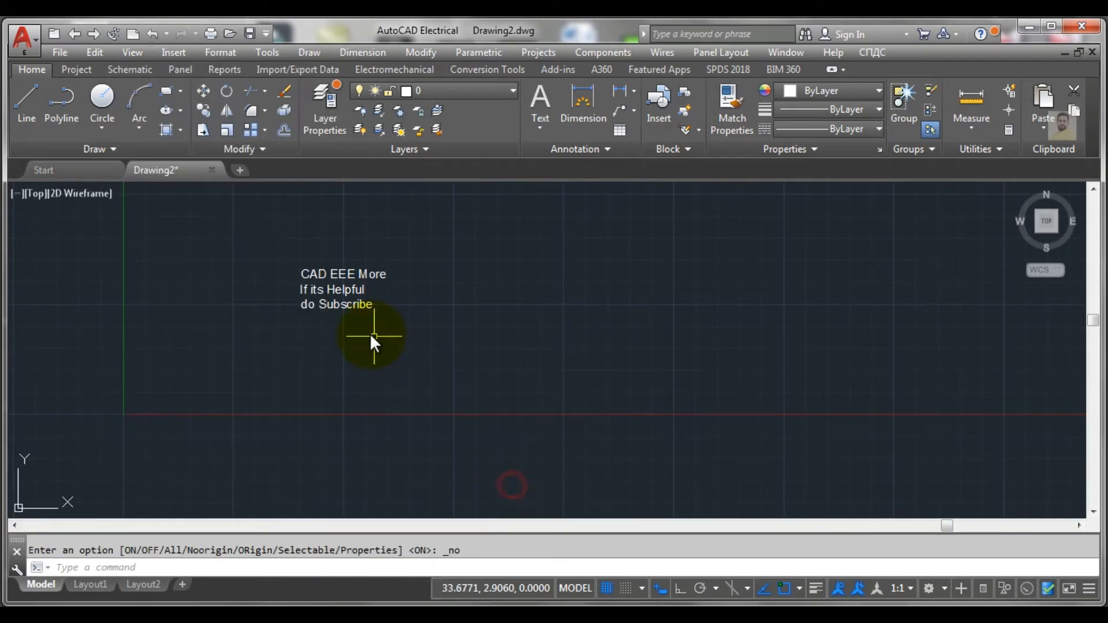
Step: Open the multiline text for editing and make the line "If its Helpful" bold and italic
scroll(332, 285, up, 4)
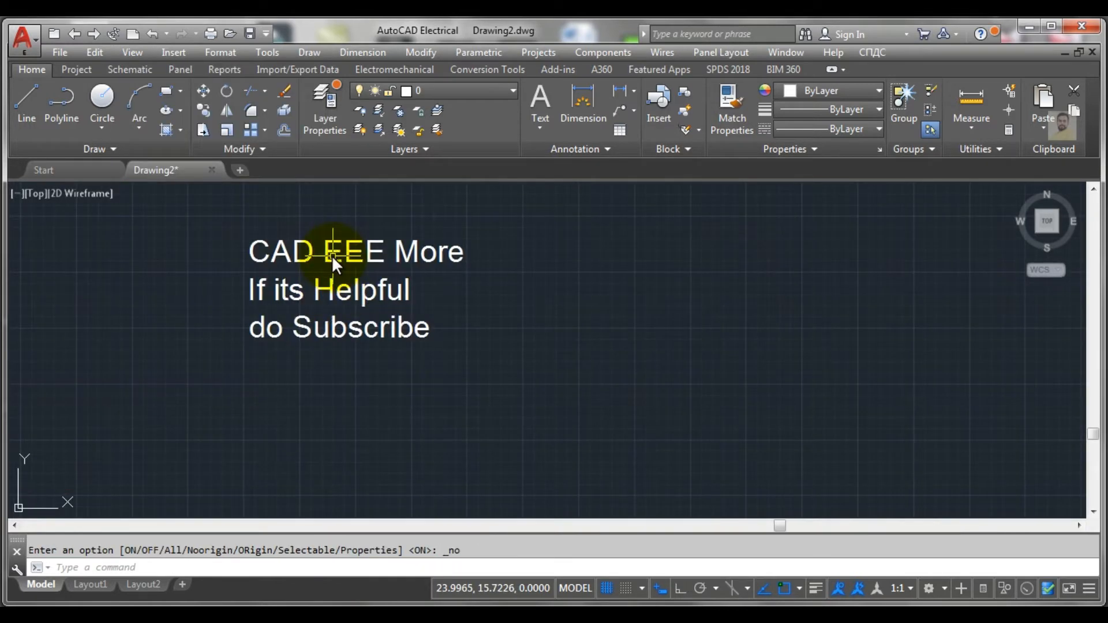
double_click(346, 312)
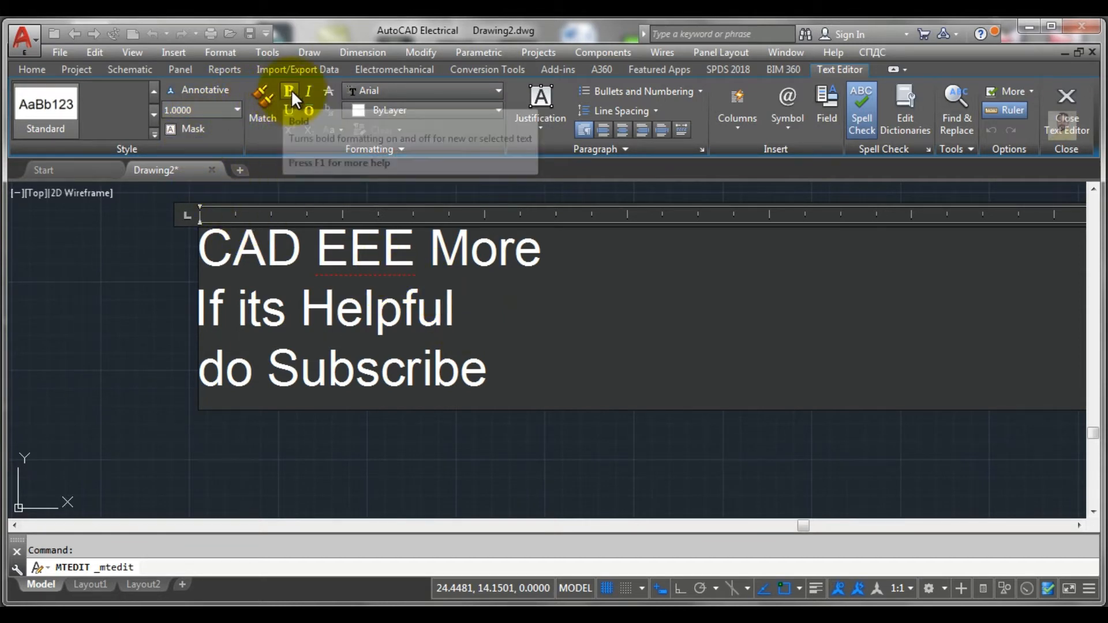
drag(477, 316, 178, 311)
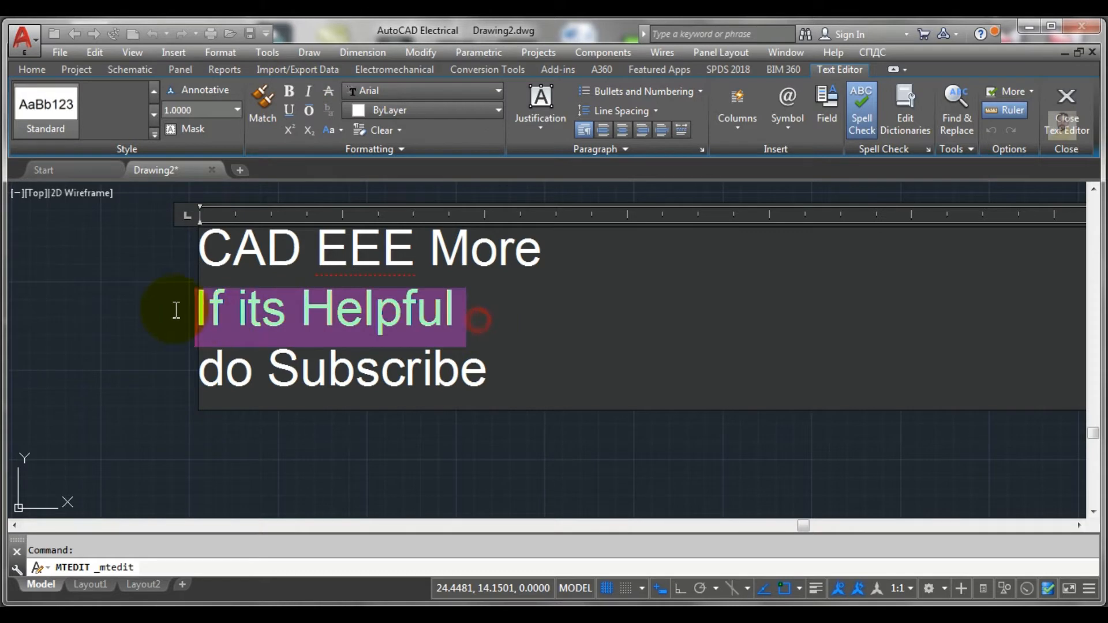
click(286, 94)
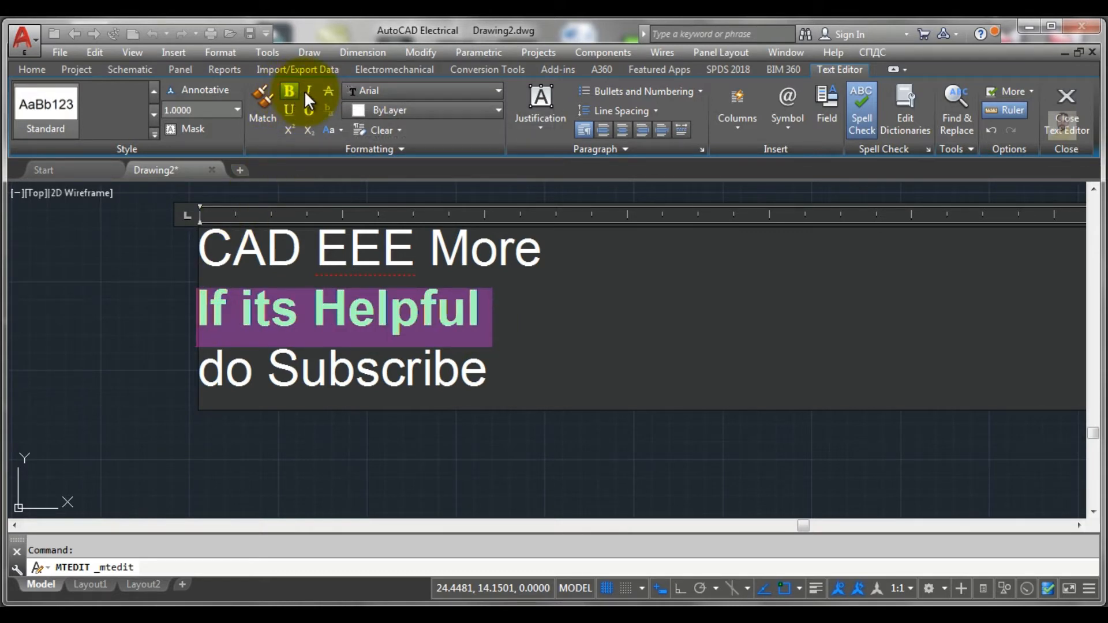
click(305, 93)
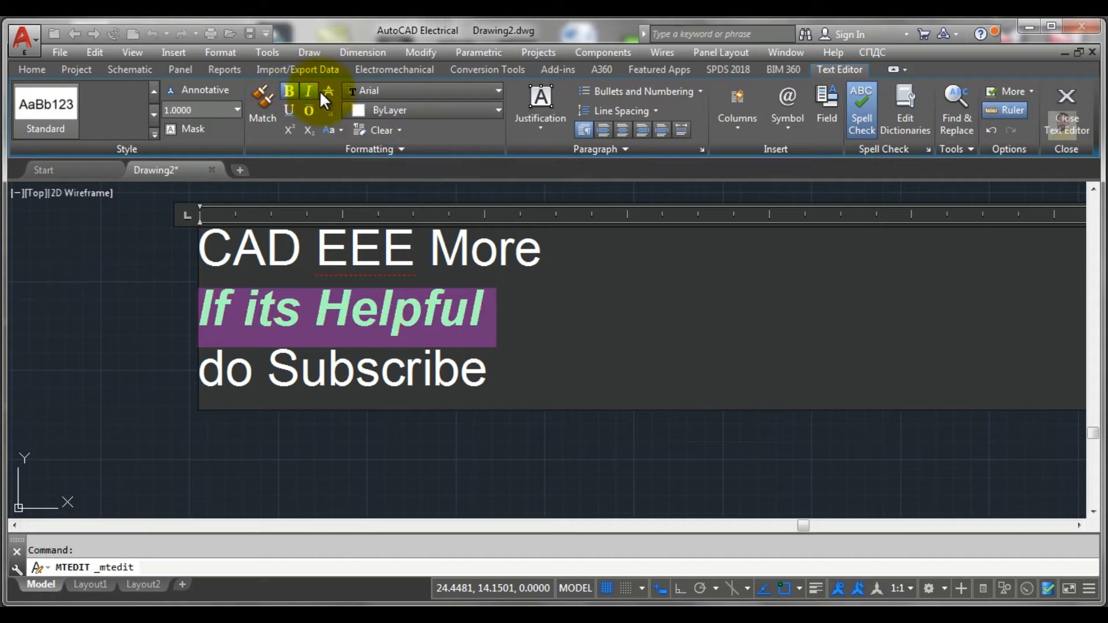
Step: Underline and overline the selected line "If its Helpful"
click(287, 110)
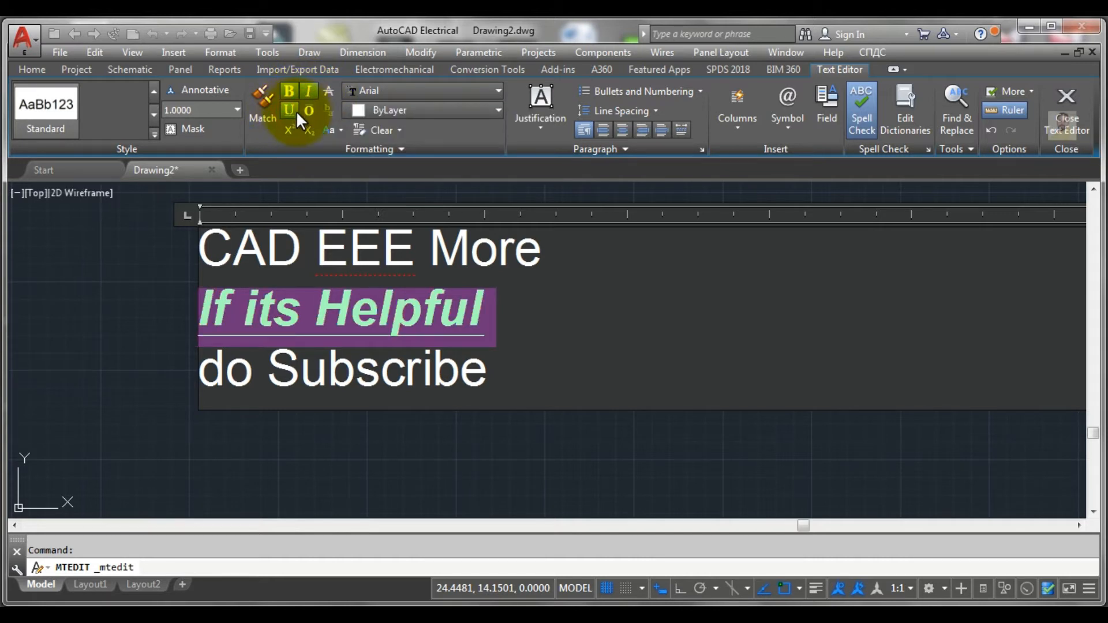
click(303, 110)
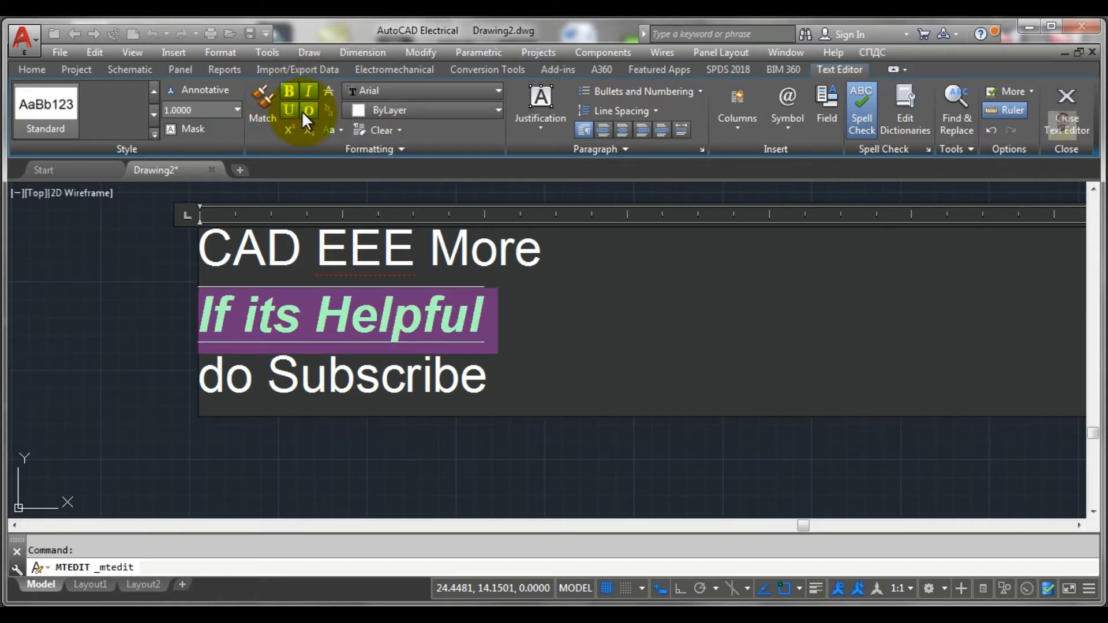
Step: Remove the underline, overline, italic and bold formatting from the line "If its Helpful" and deselect it
click(288, 108)
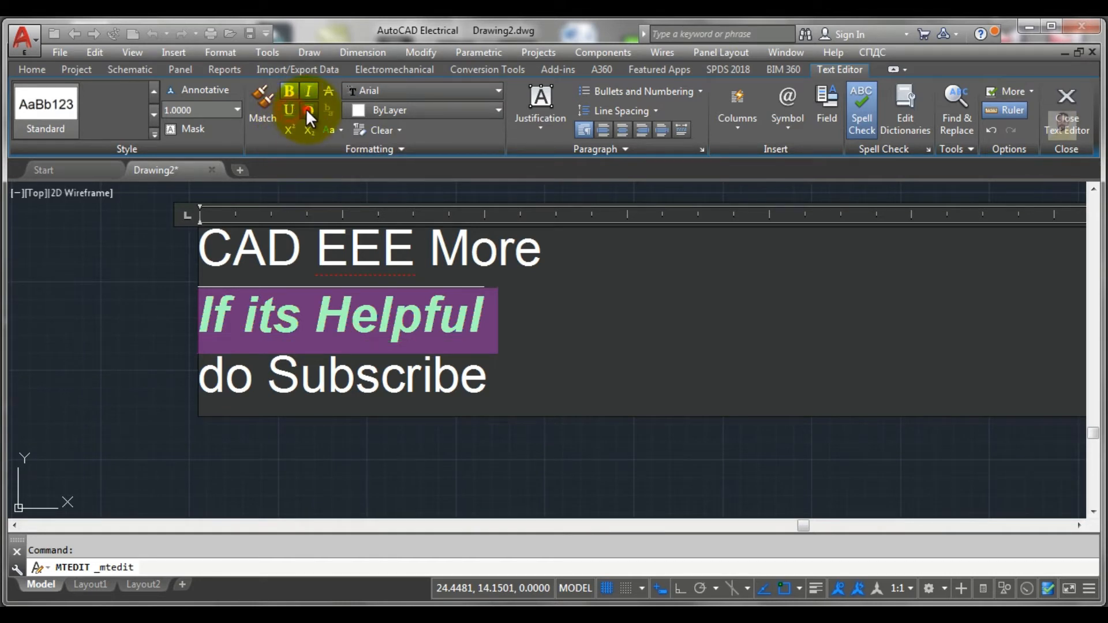
click(306, 108)
click(305, 92)
click(286, 90)
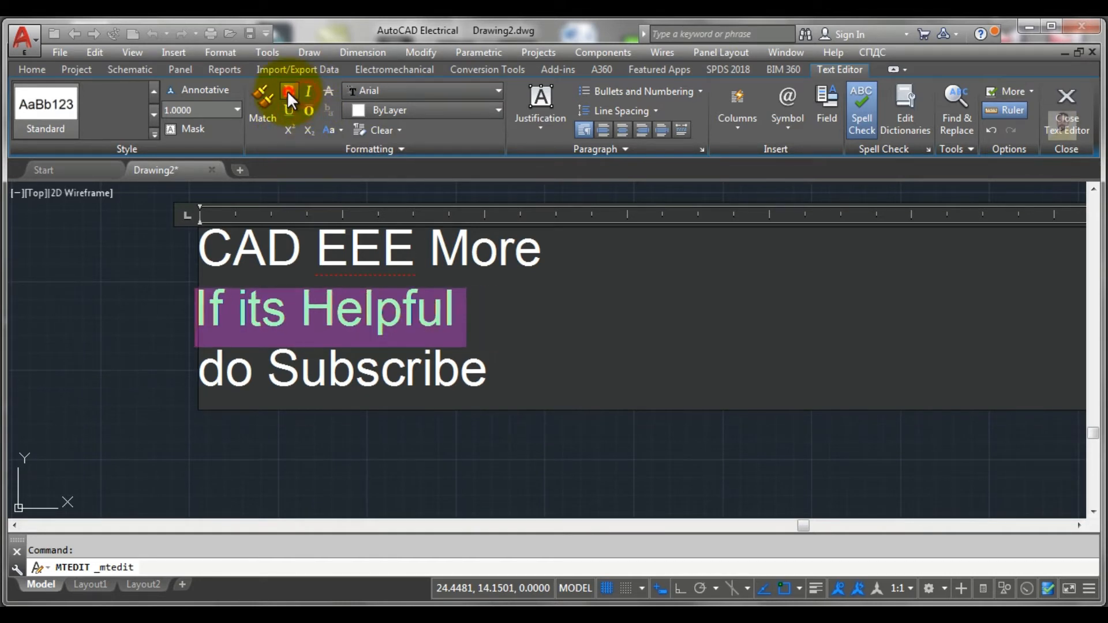
click(480, 319)
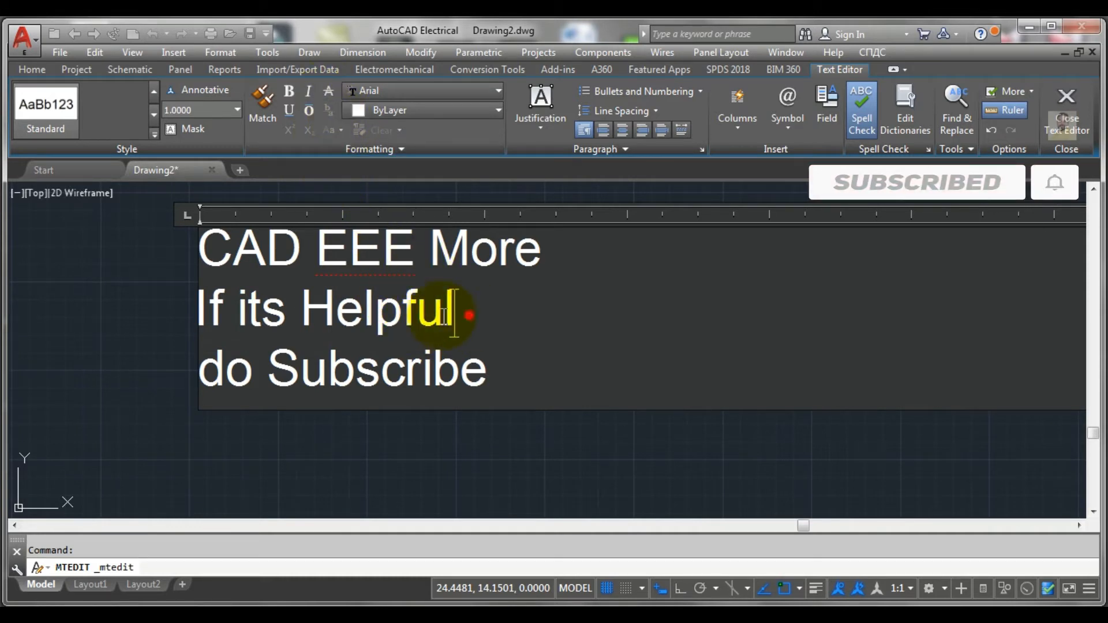
Step: Apply strikethrough to the lines "If its Helpful" and "do Subscribe" and finish editing the multiline text
drag(517, 379, 196, 310)
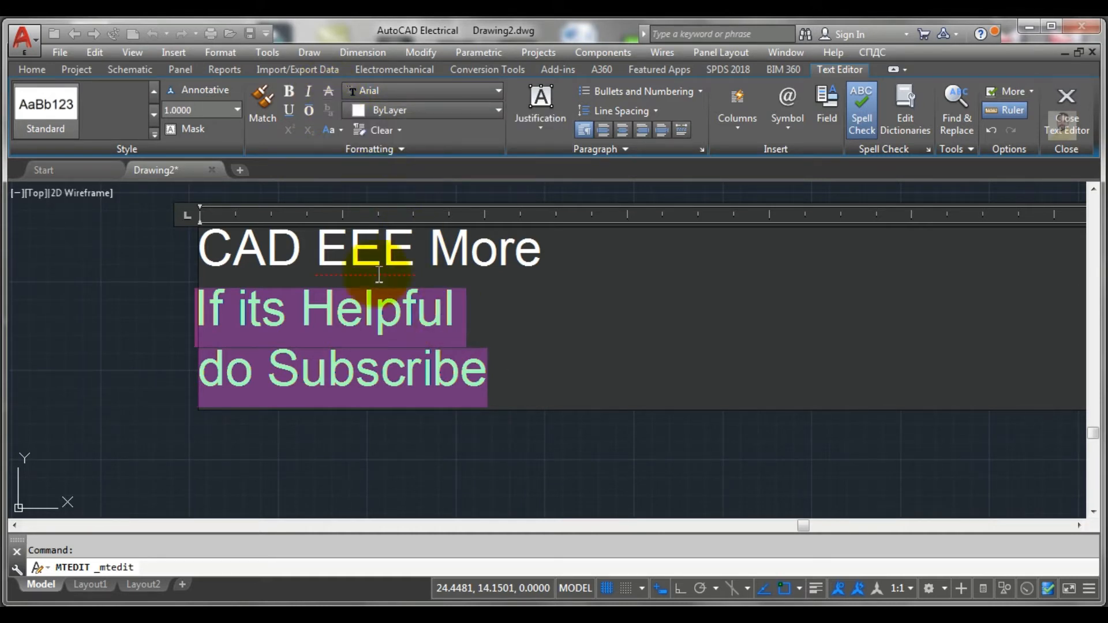
click(327, 89)
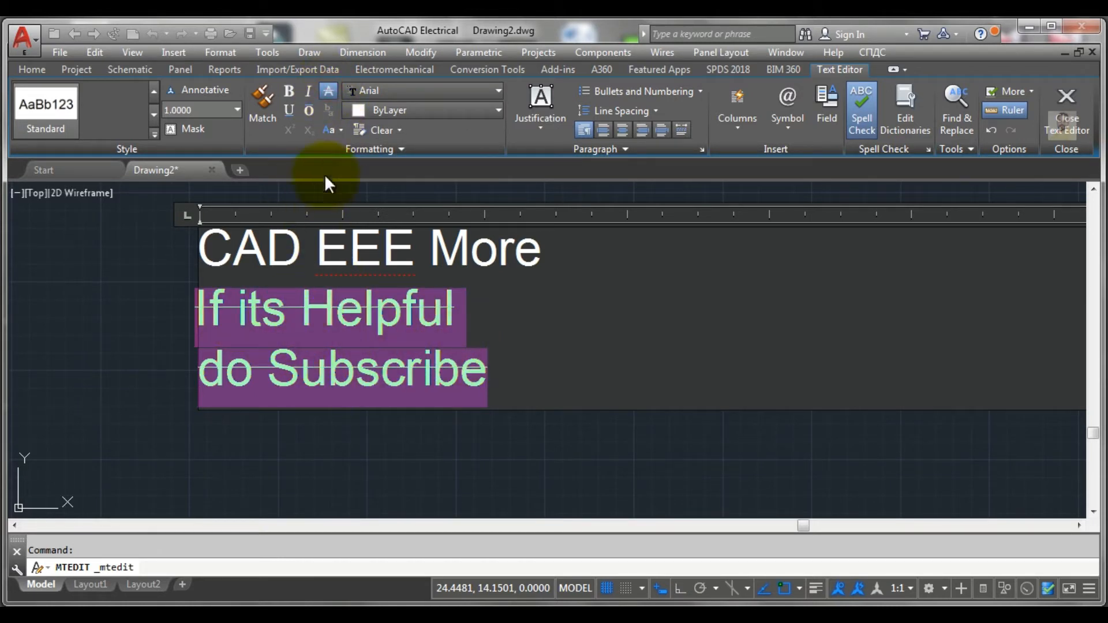
drag(497, 378, 178, 289)
click(179, 288)
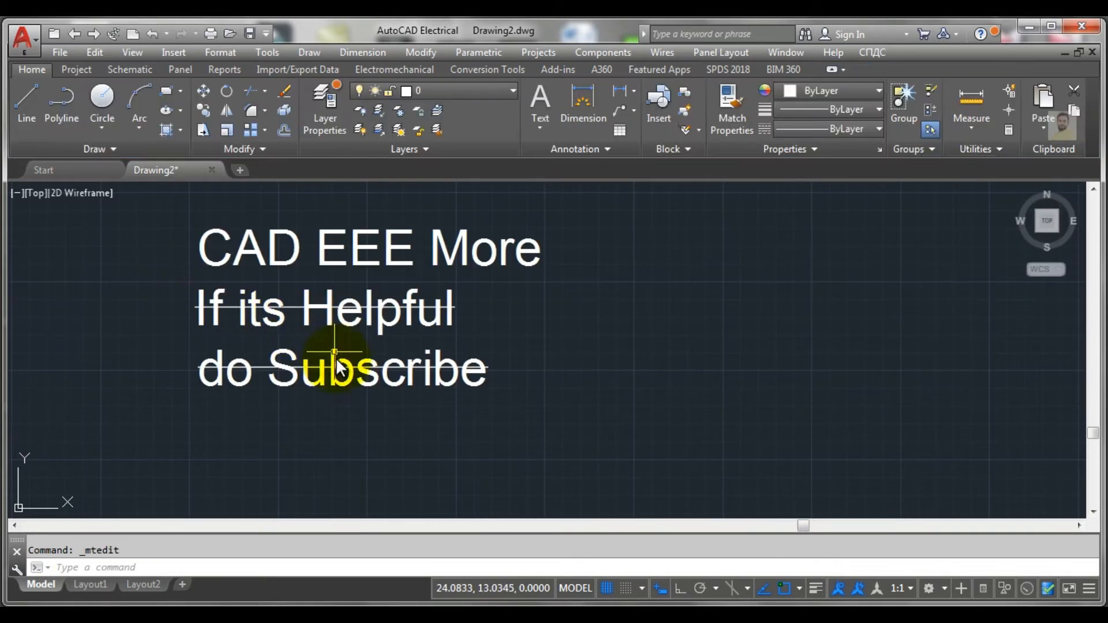
Step: Reopen the multiline text and remove the strikethrough from "If its Helpful" and "do Subscribe"
double_click(470, 372)
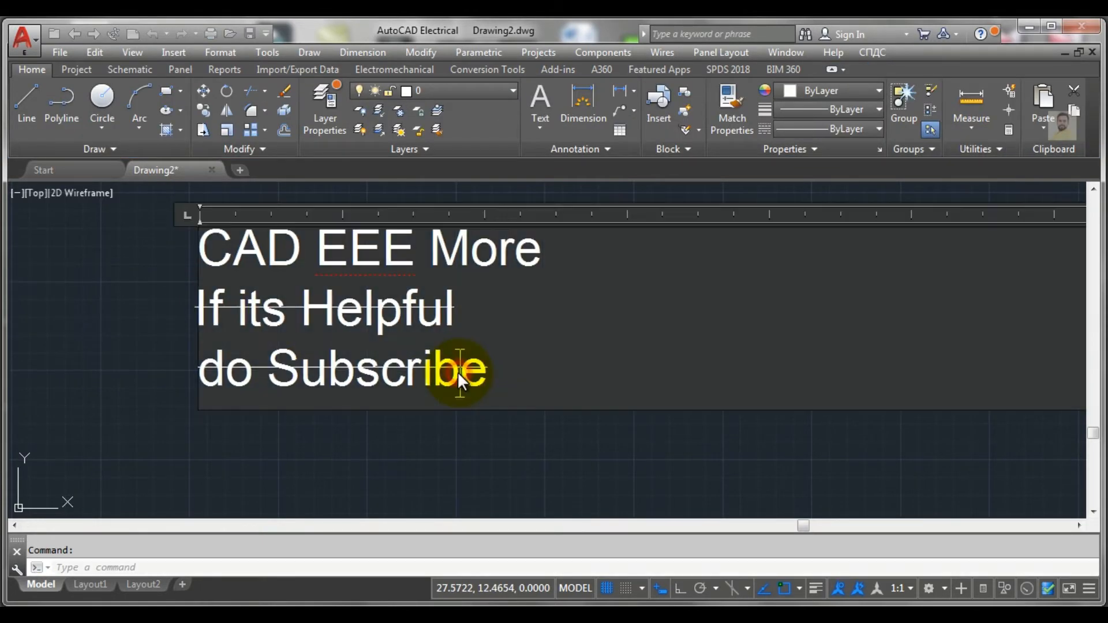
drag(483, 371, 199, 307)
click(325, 90)
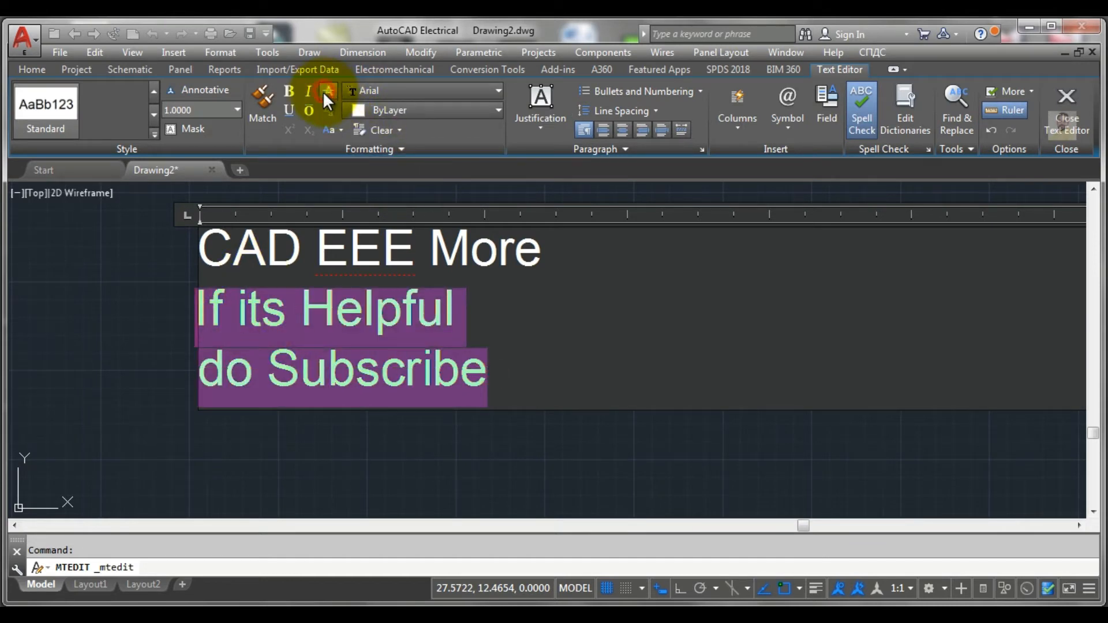
click(508, 369)
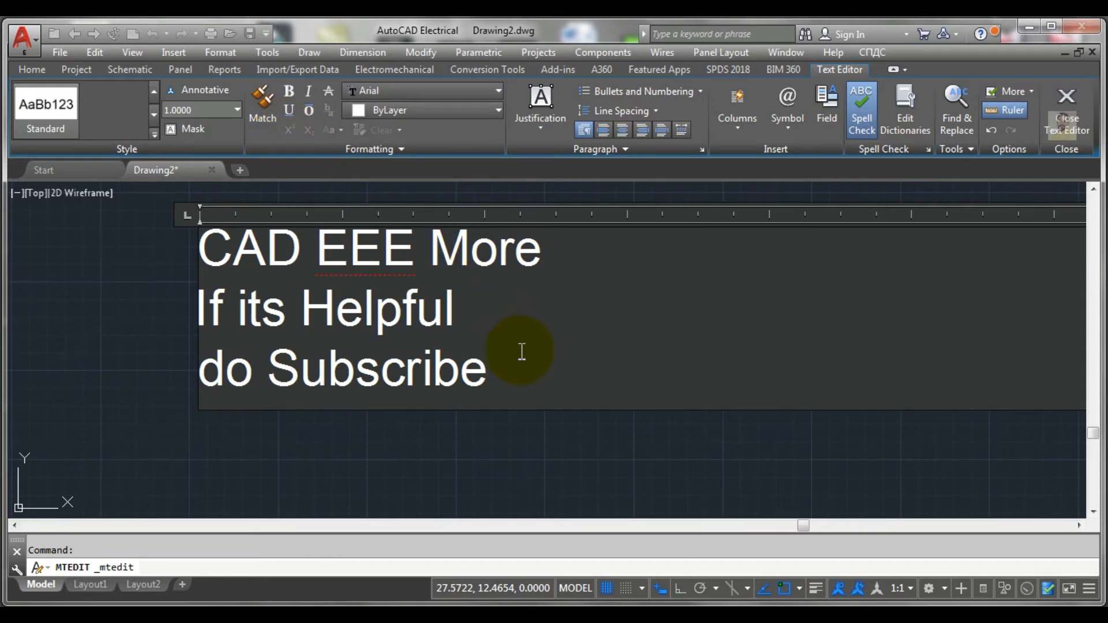
Step: Add a fourth line reading 202 below "do Subscribe"
key(Return)
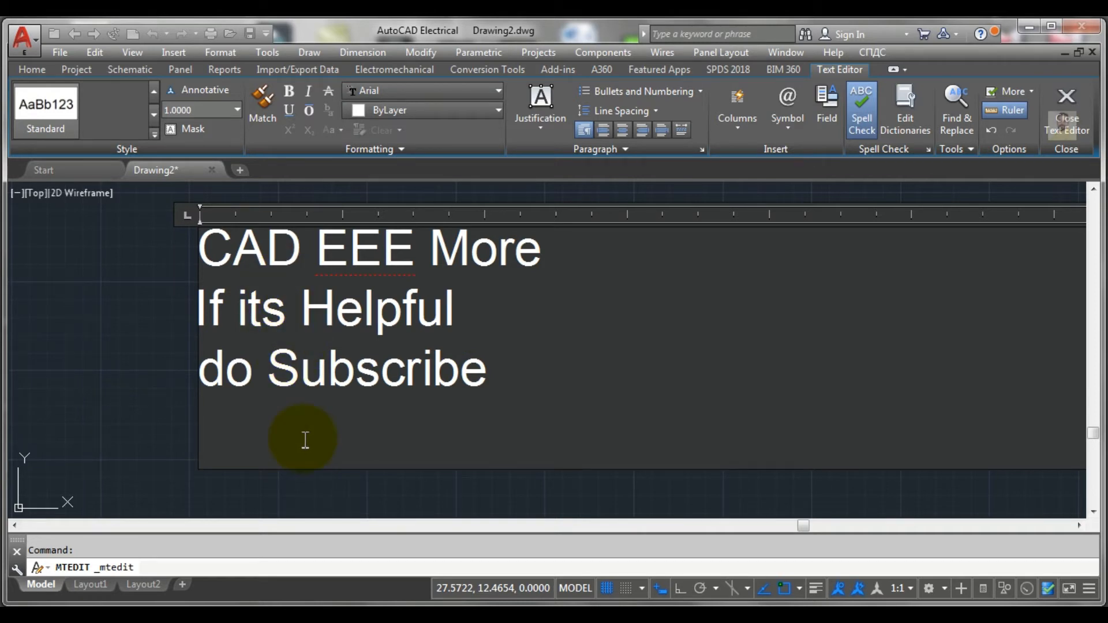
text(20)
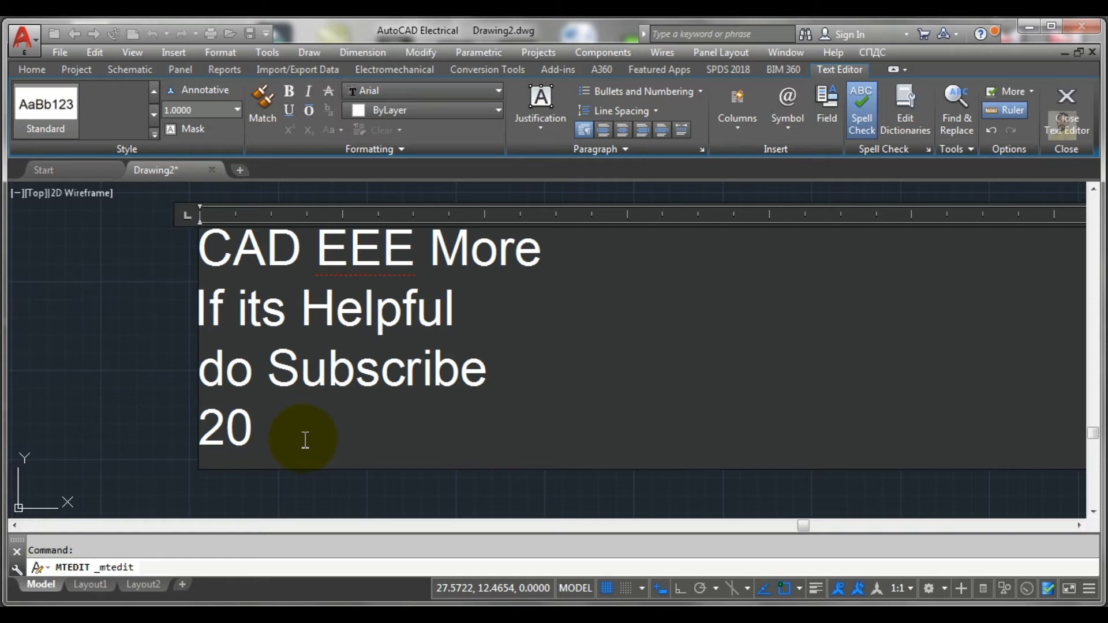
text(2)
Step: Format the final 2 of "202" first as superscript and finally as subscript
drag(292, 431, 267, 433)
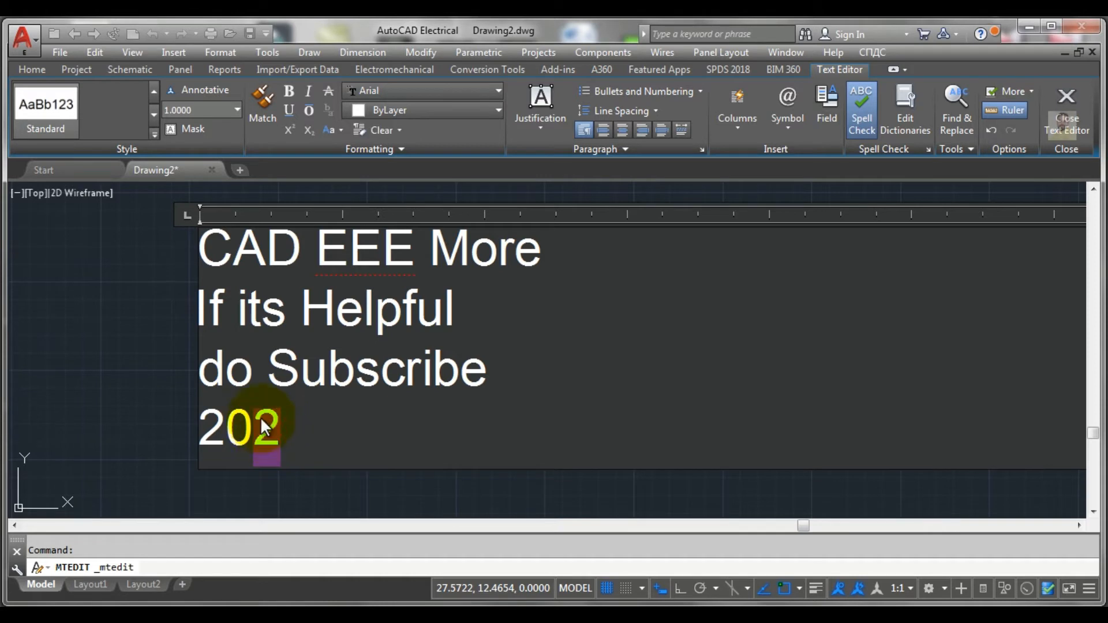
click(288, 129)
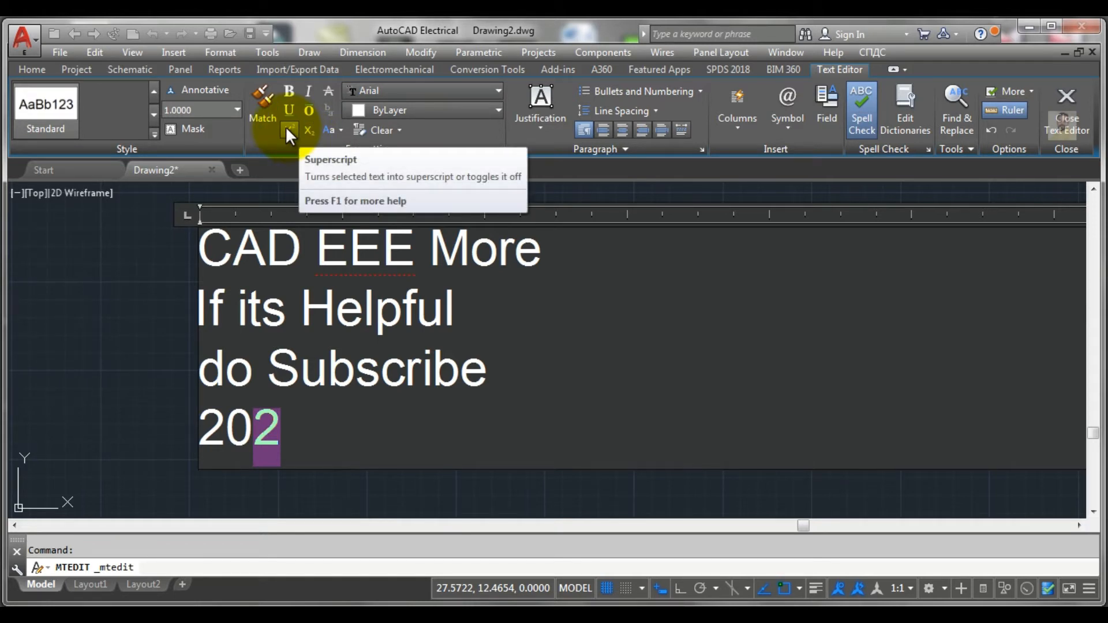
click(286, 130)
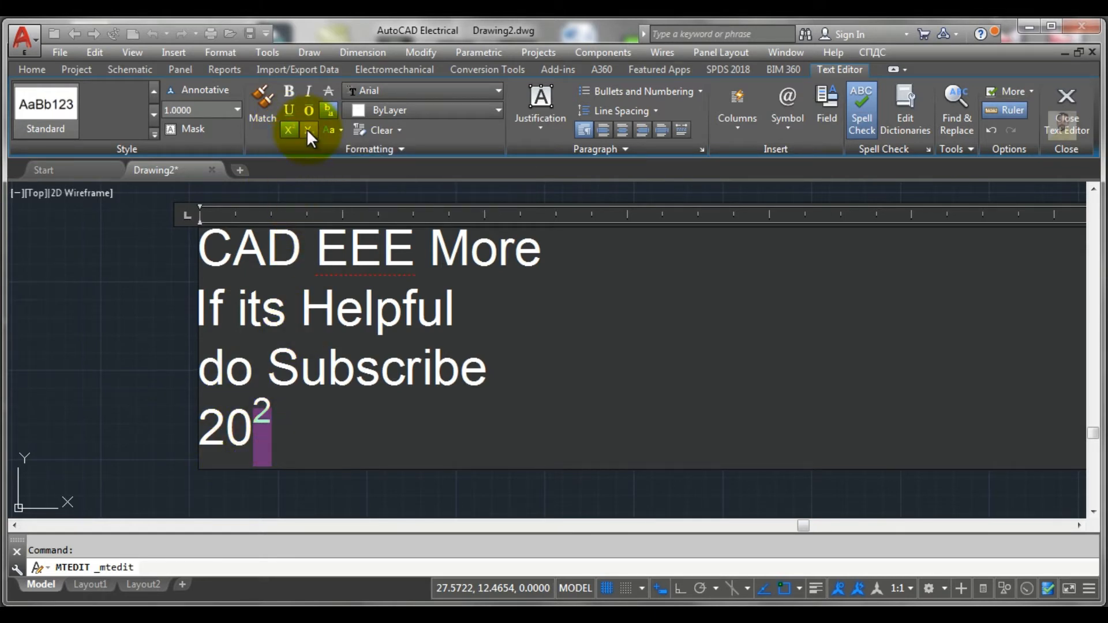
click(309, 130)
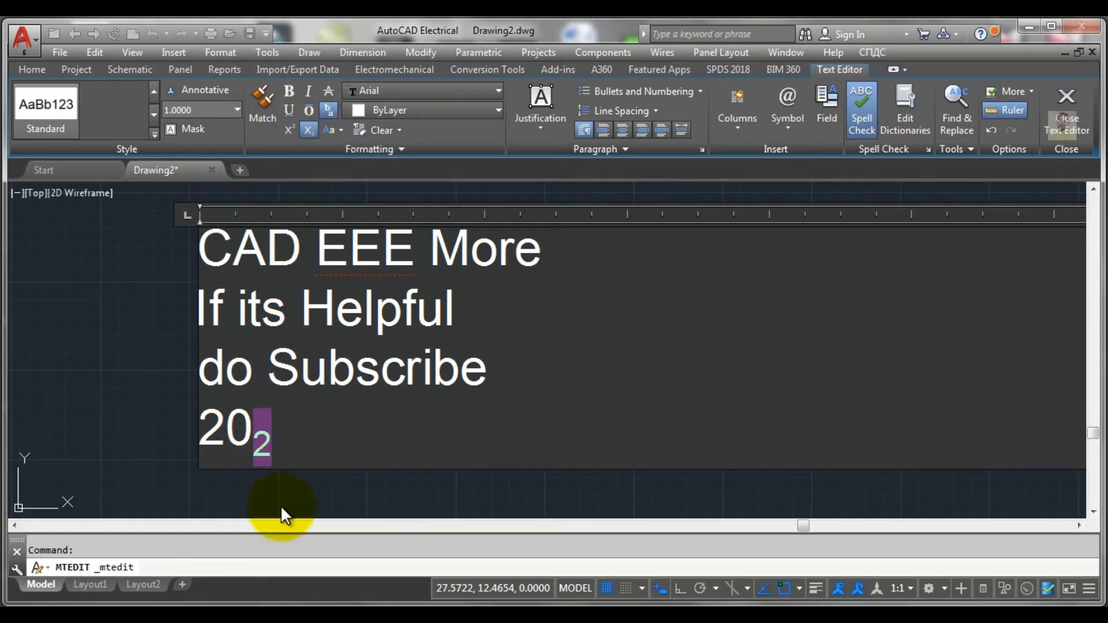
click(280, 430)
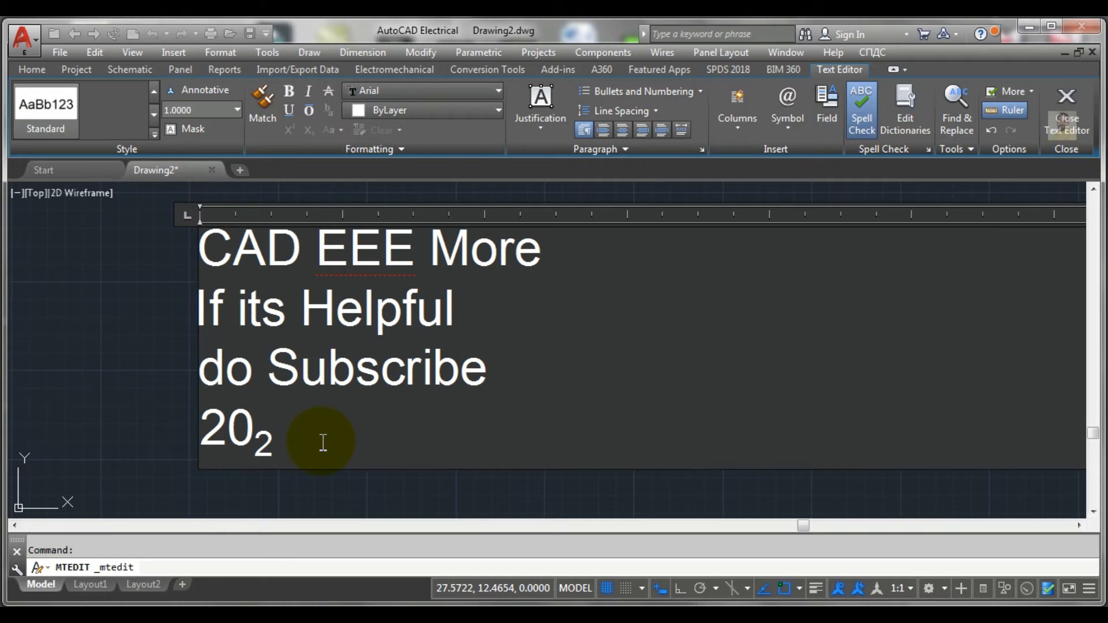
text(0)
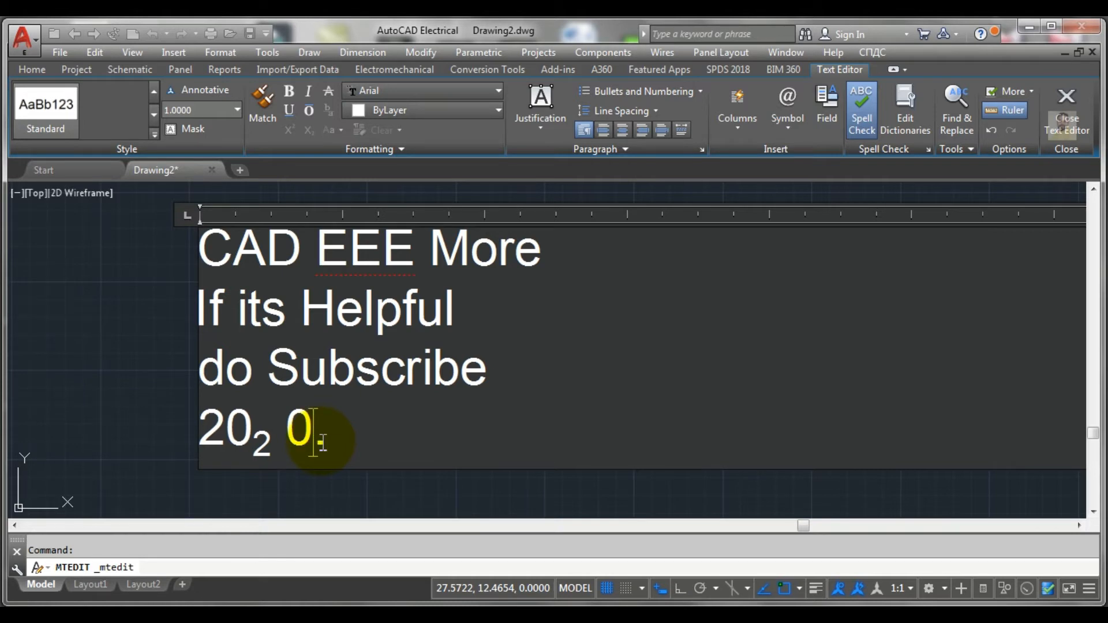
key(BackSpace)
key(BackSpace)
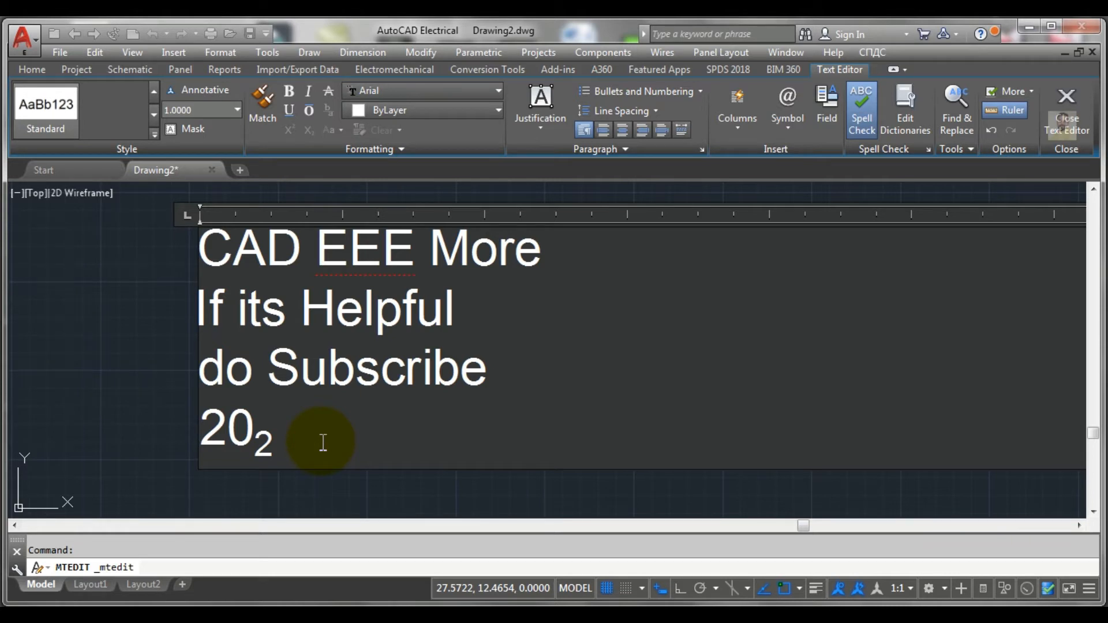
Step: Enter the tolerance text +02^-02 after the subscripted number on the fourth line
text(+02)
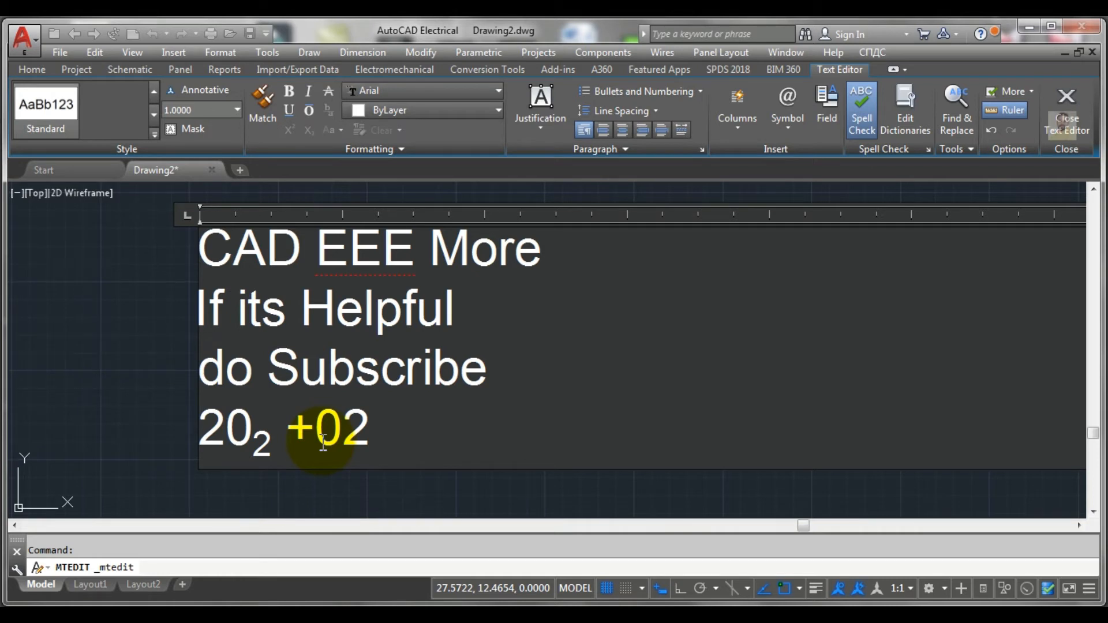
text(^-02)
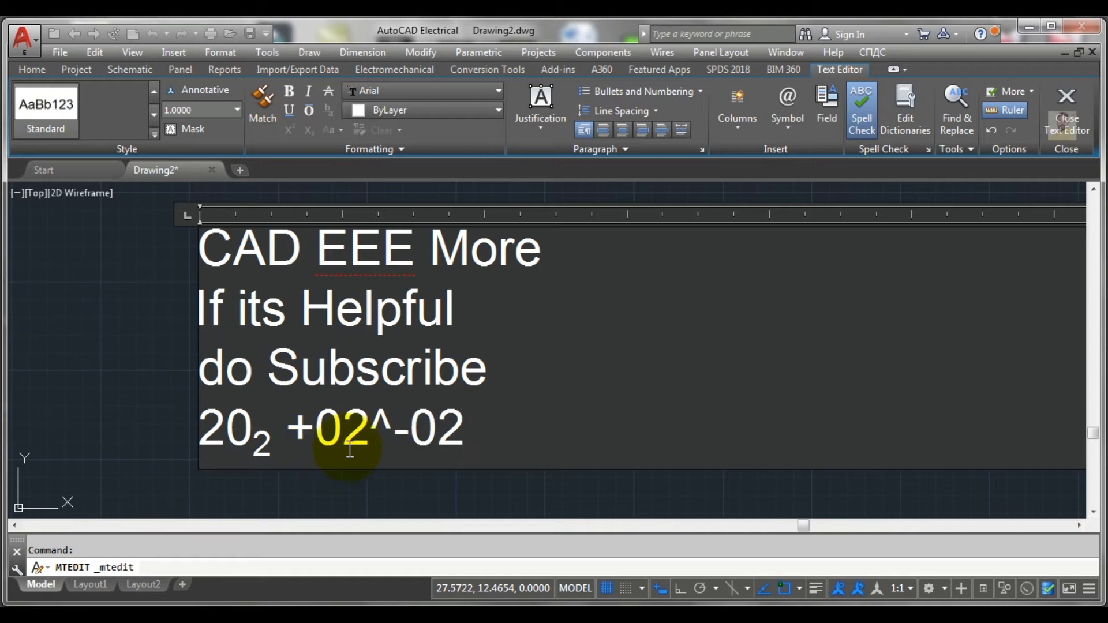
Step: Select +02^-02 on the fourth line and stack it so +02 sits above -02
drag(459, 430, 288, 427)
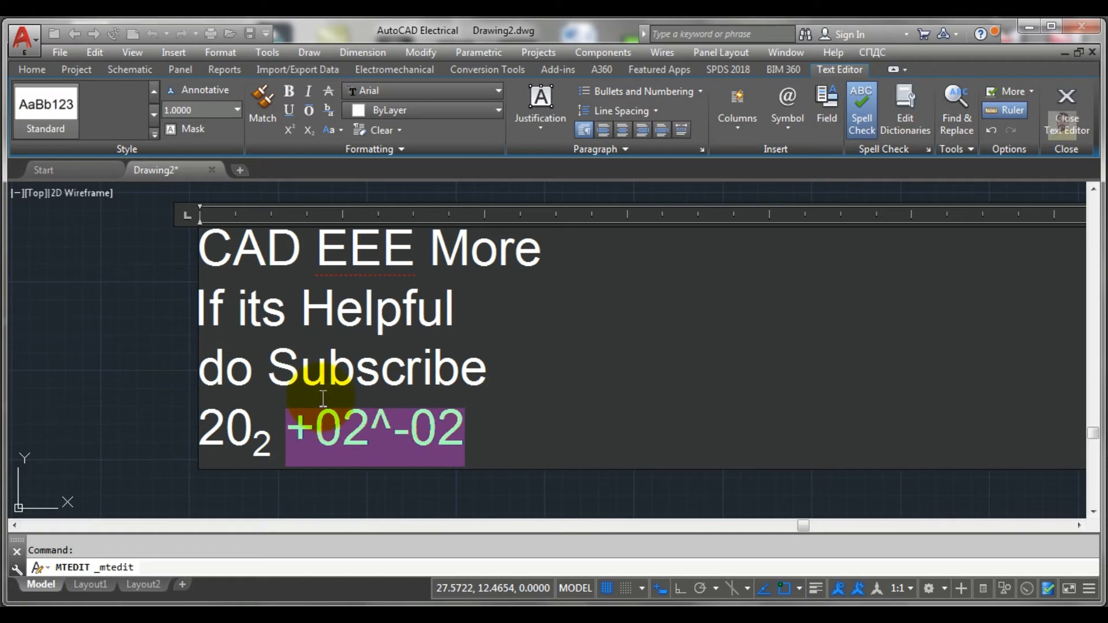
click(343, 129)
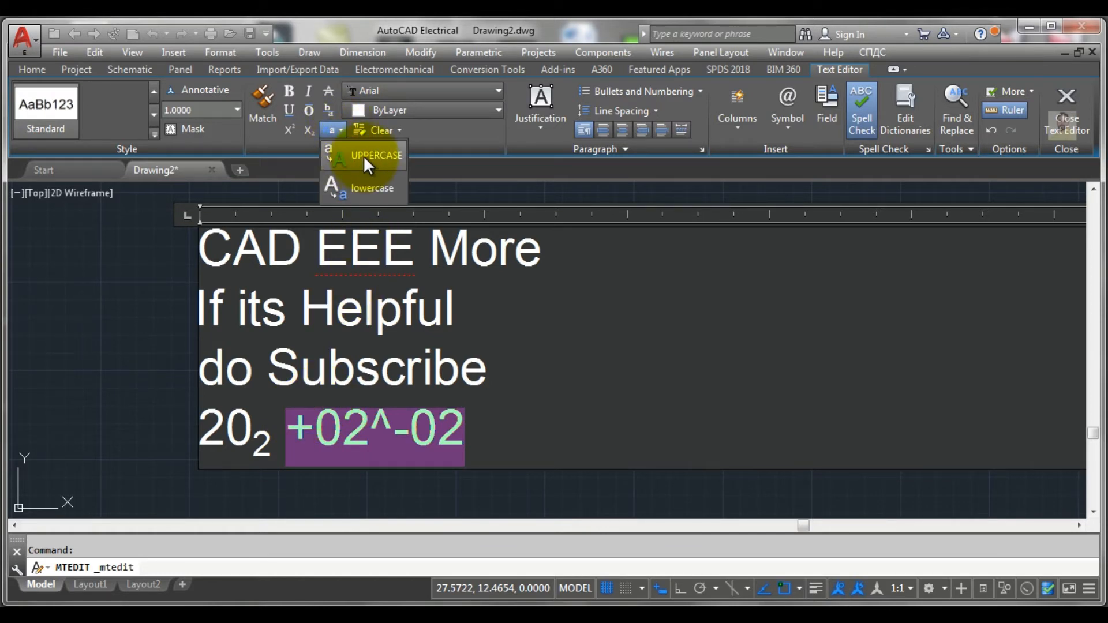
click(307, 128)
click(310, 128)
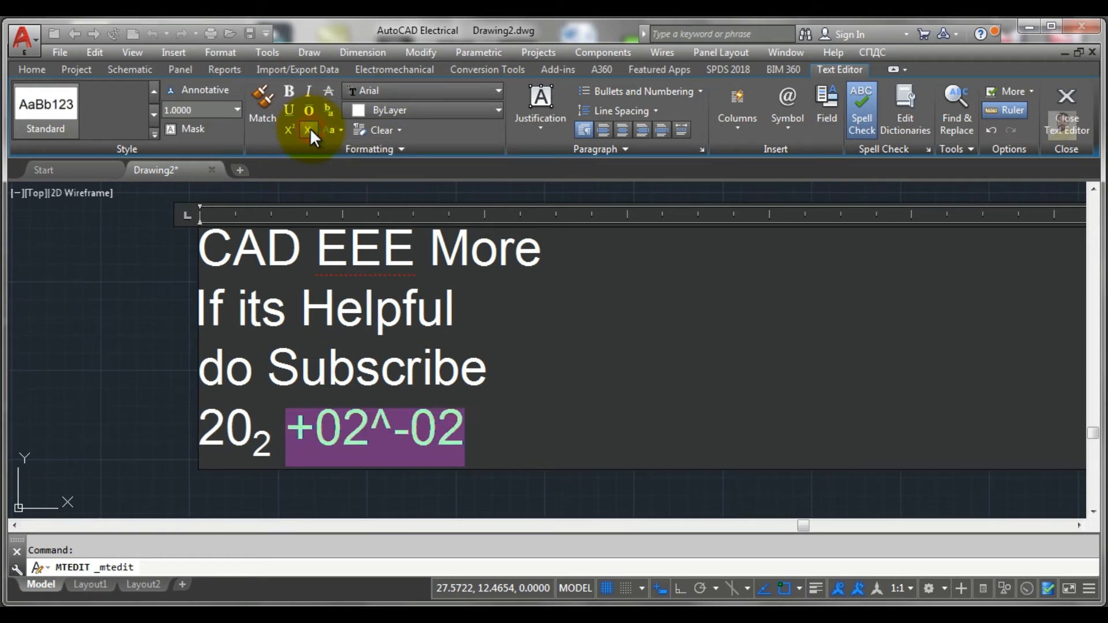
click(328, 108)
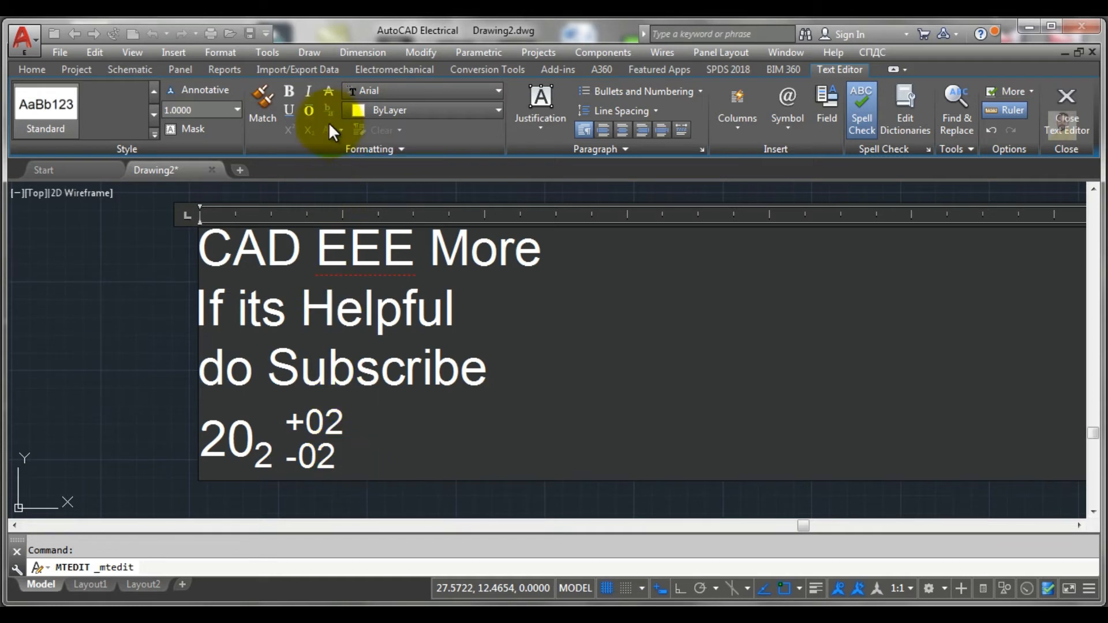
Step: Set the stacked +02 and -02 text first to a diagonal and finally to a horizontal fraction style
click(338, 456)
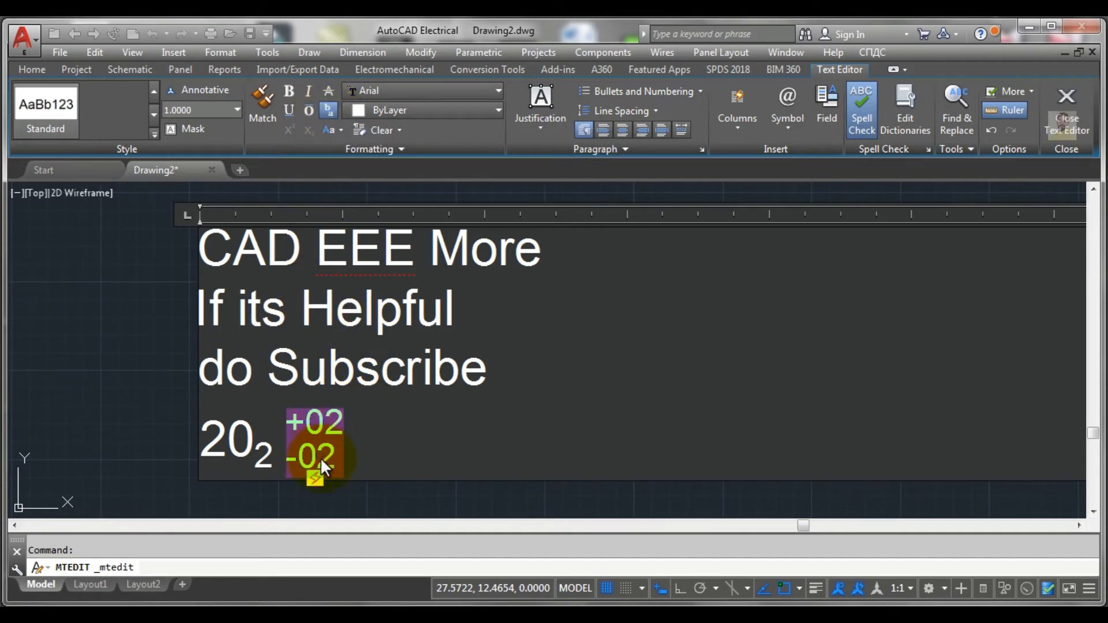
click(310, 478)
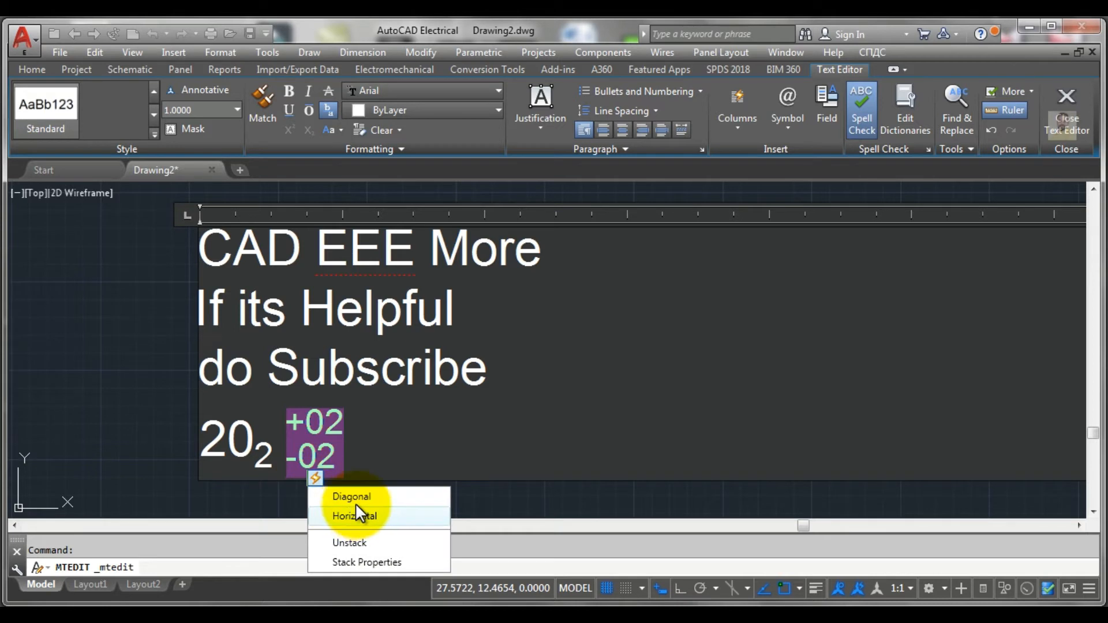
click(354, 497)
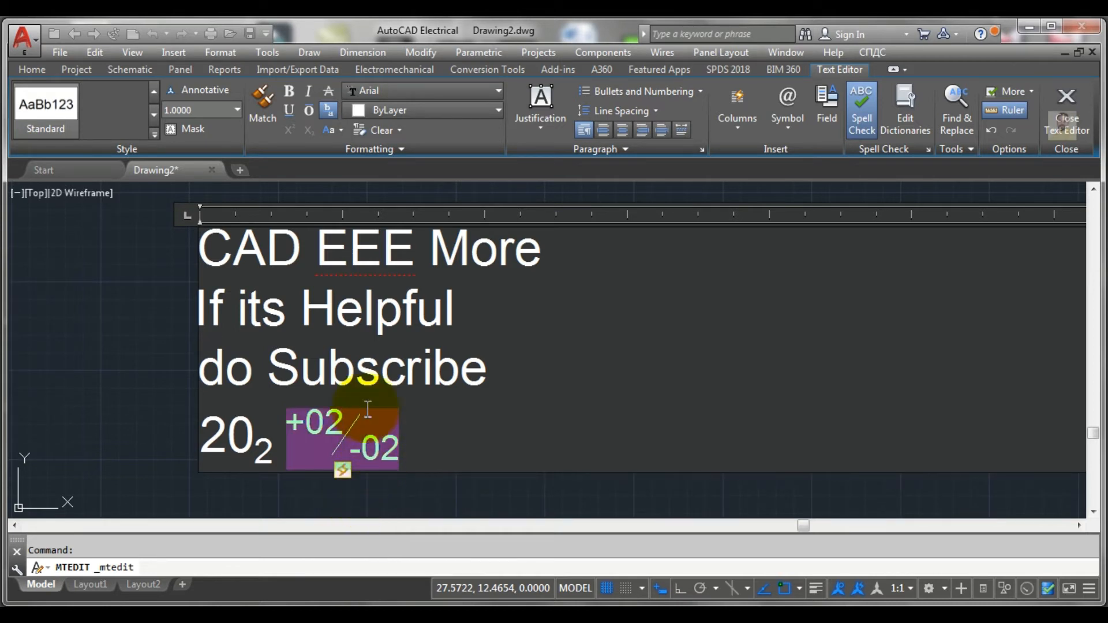
click(341, 470)
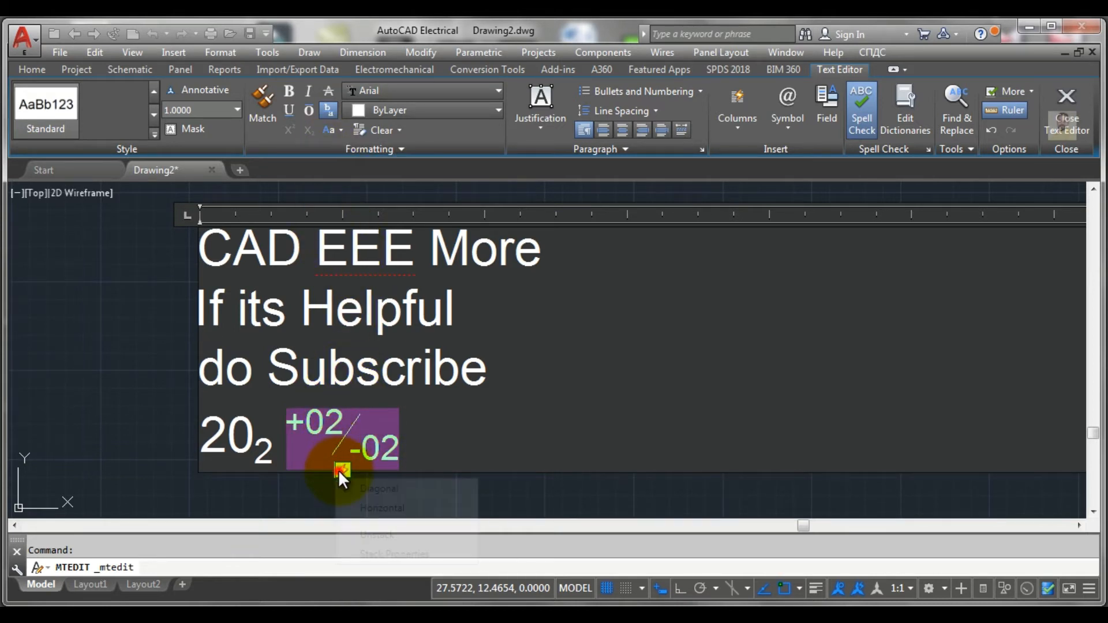
click(377, 509)
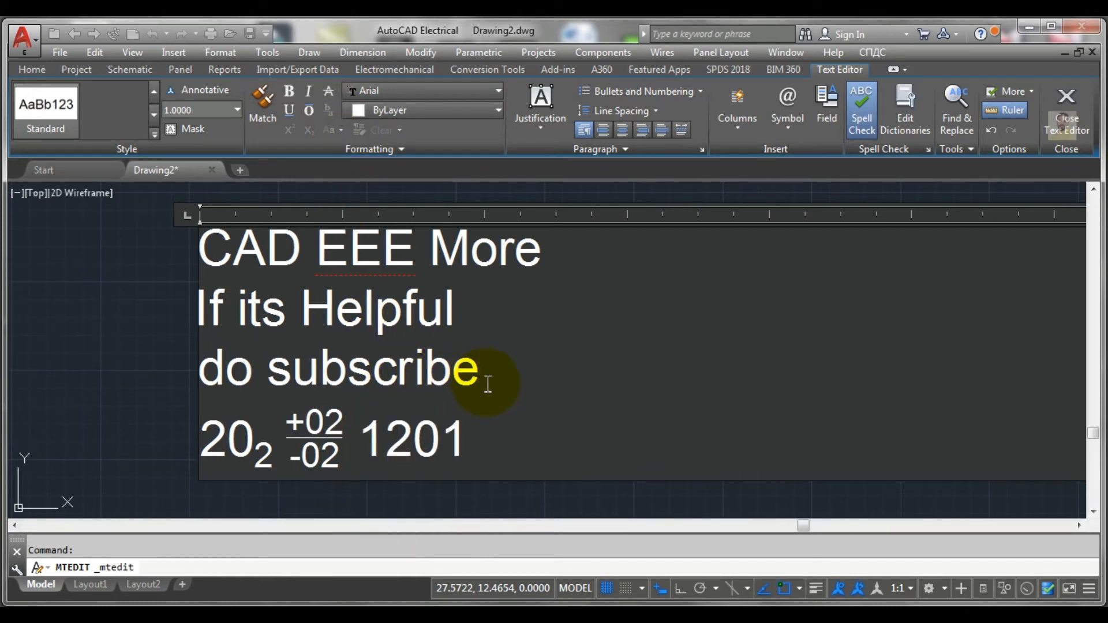
Step: Select the third line, "do Subscribe", and convert it to uppercase
click(480, 374)
drag(488, 381, 208, 361)
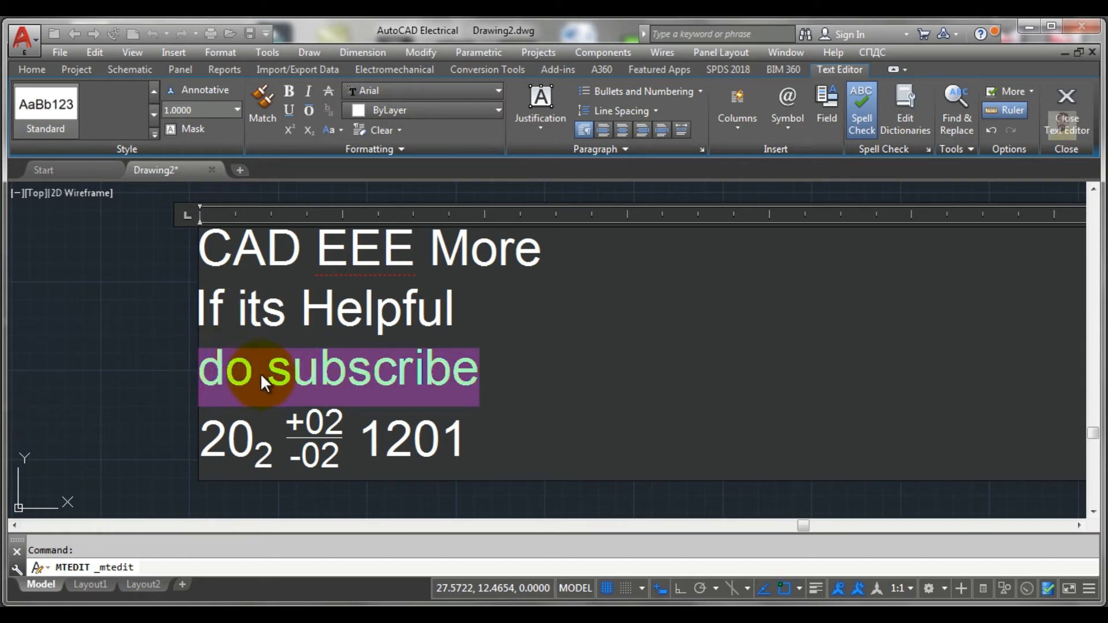
click(341, 130)
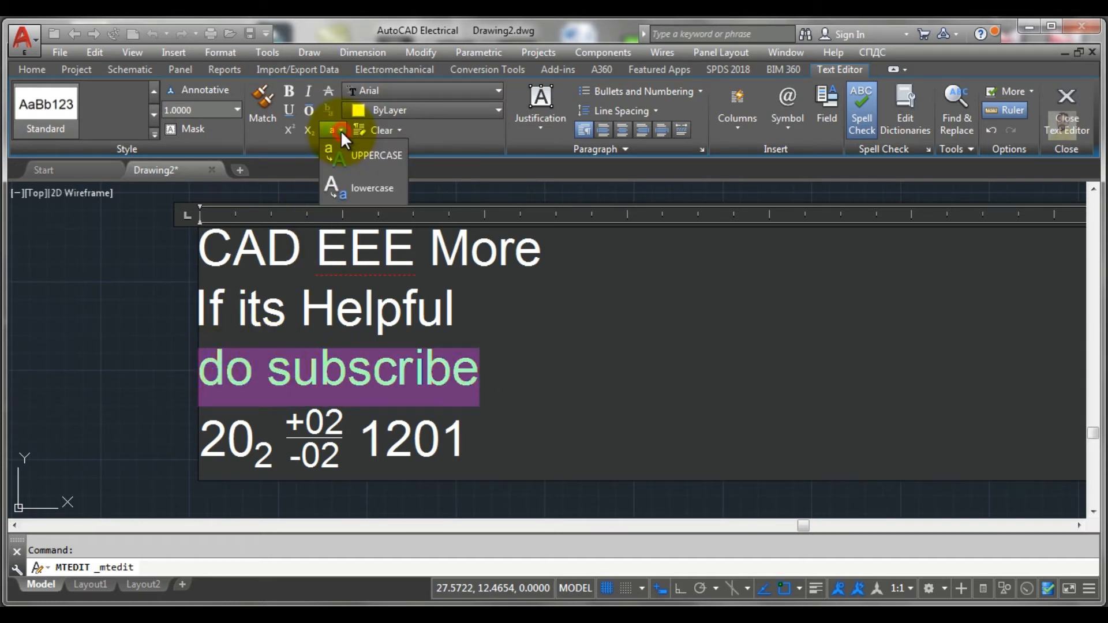
click(358, 157)
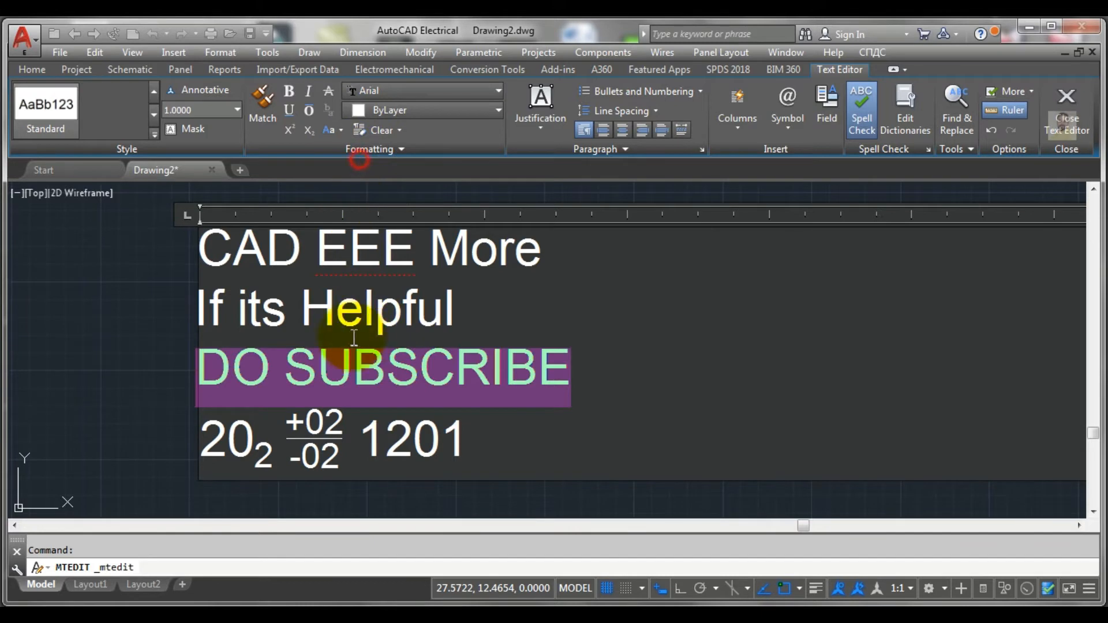
click(560, 373)
Step: Convert the line "If its Helpful" first to uppercase and finally to lowercase, and deselect it
drag(466, 315, 172, 302)
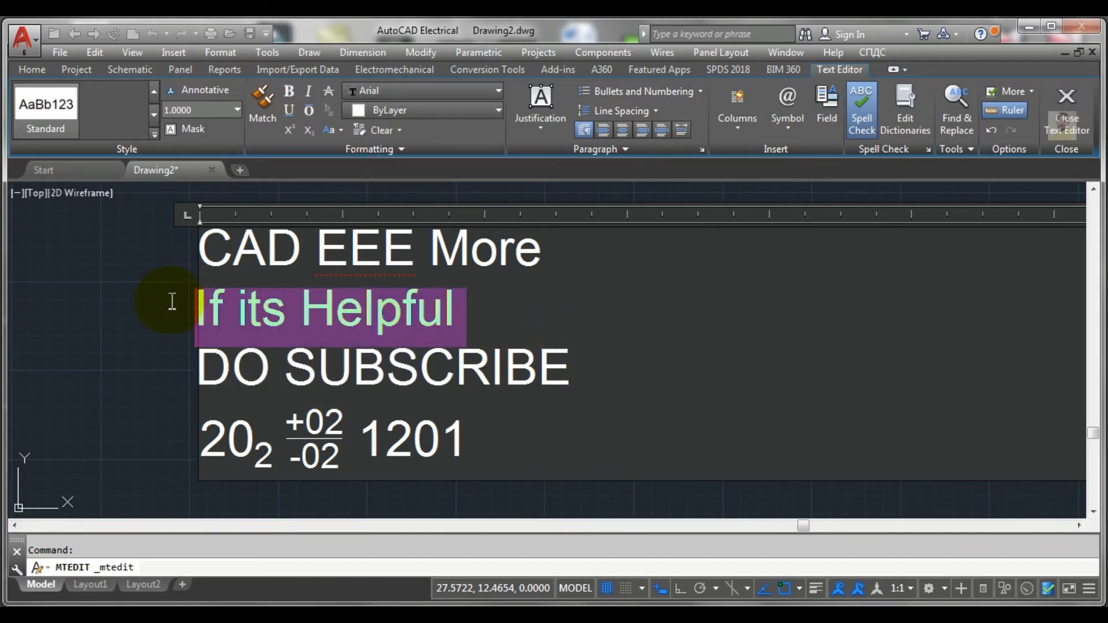
click(338, 128)
click(367, 157)
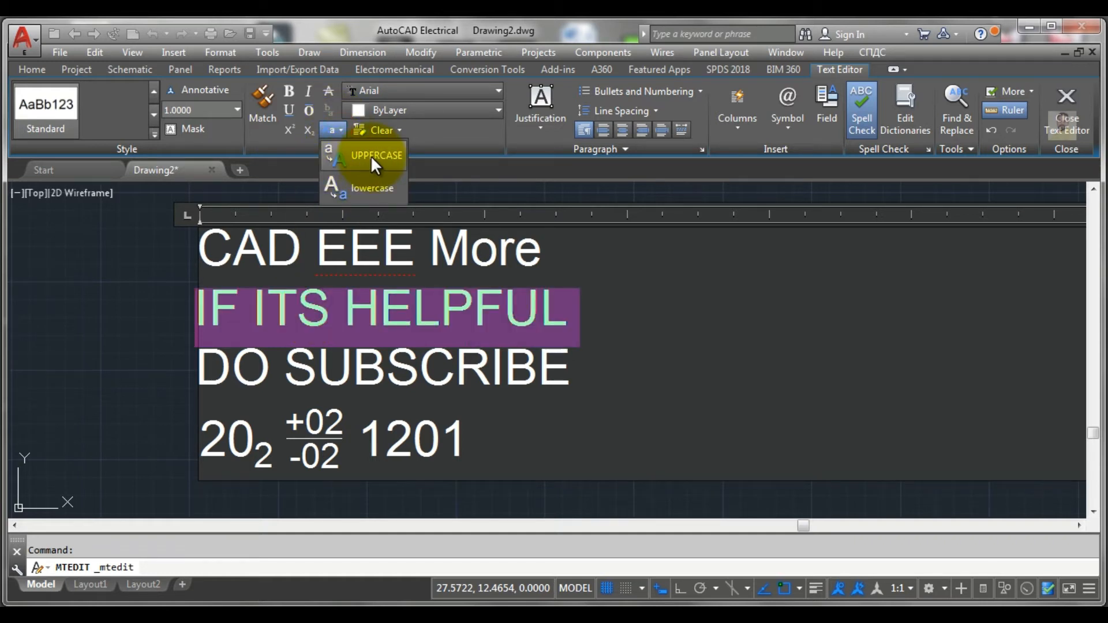
click(367, 181)
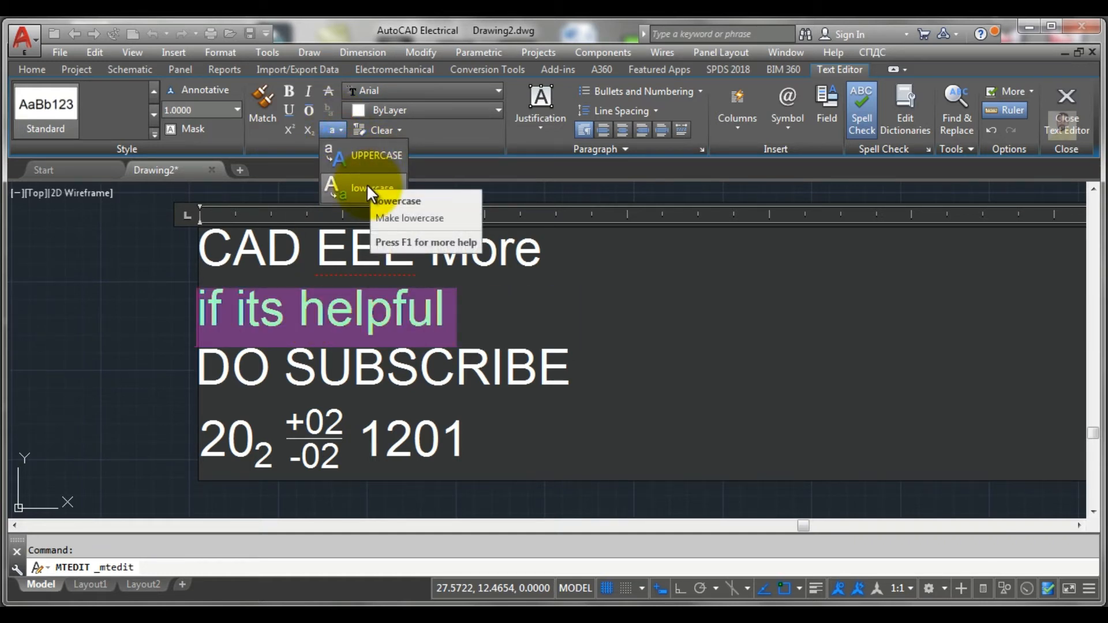
click(476, 321)
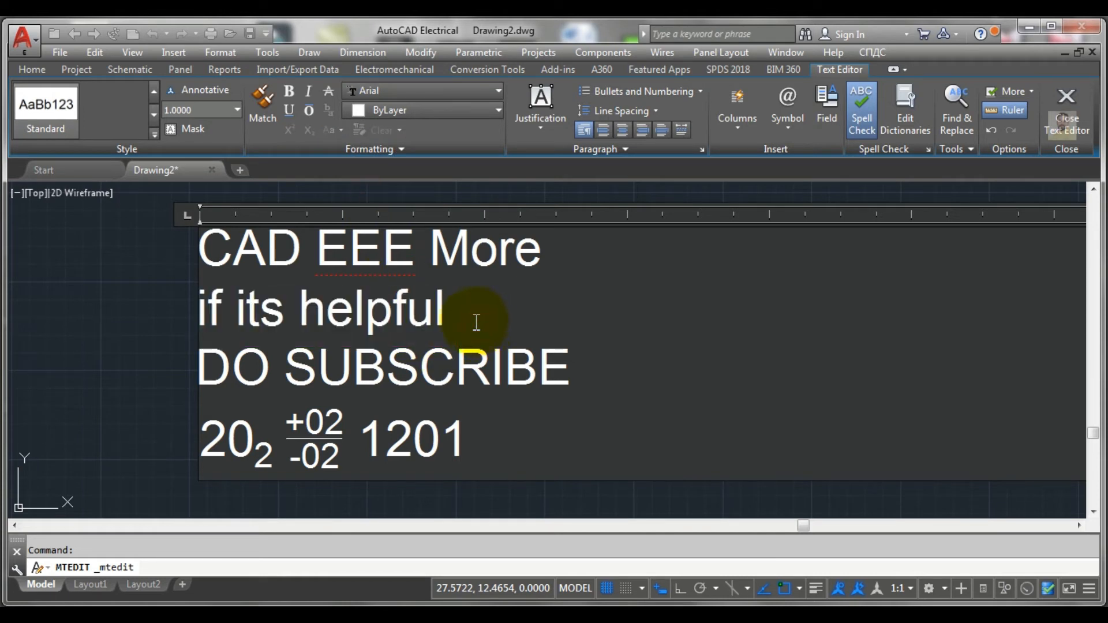
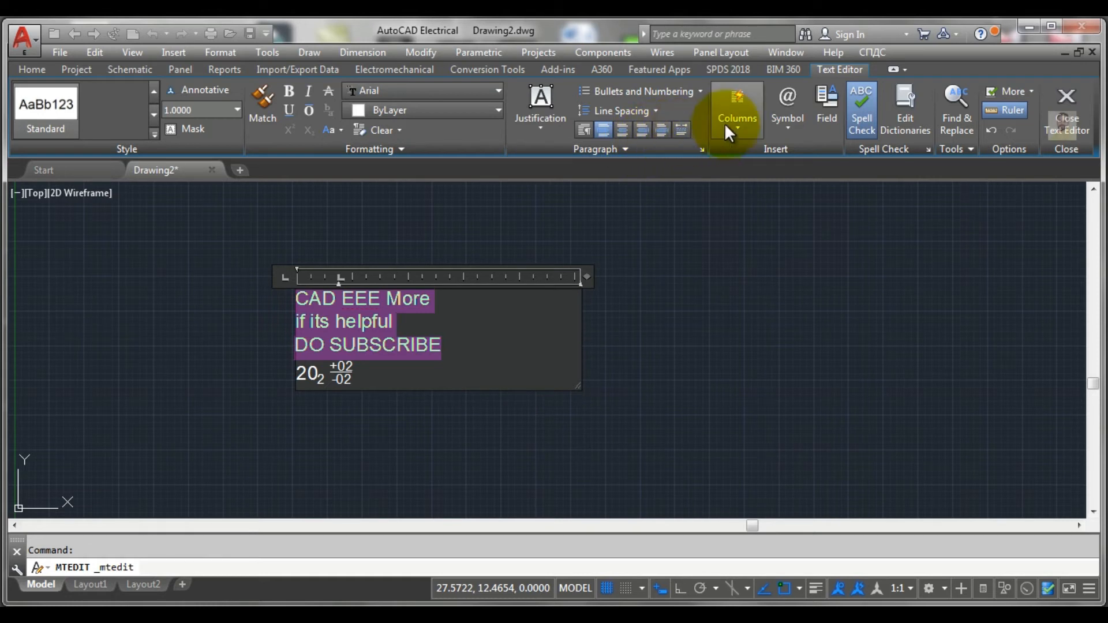
Step: Split the multiline text into two static columns
click(736, 111)
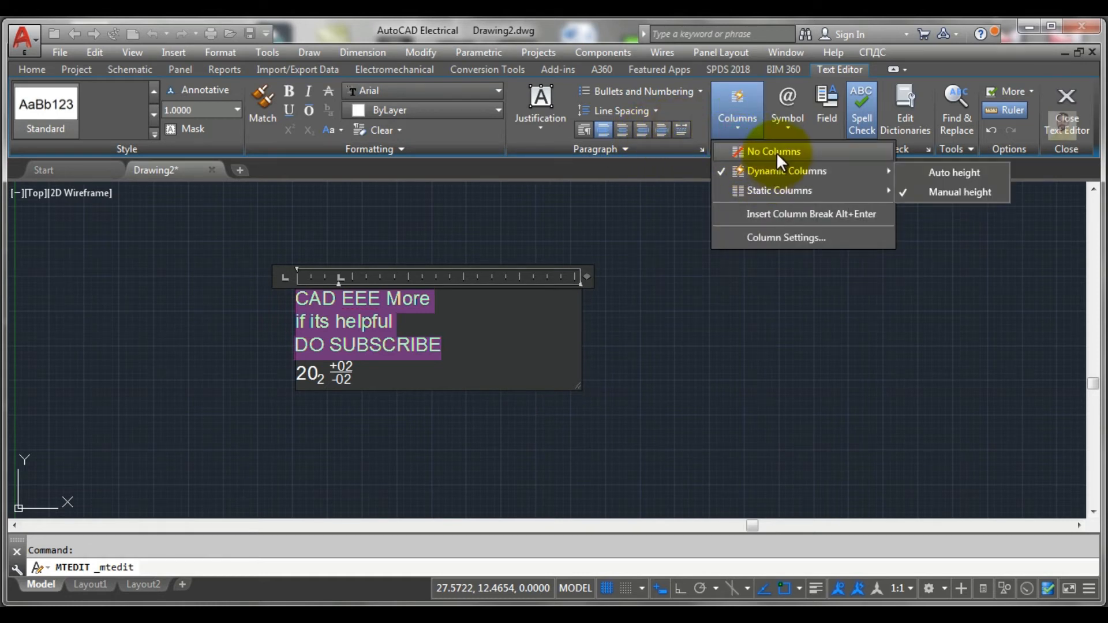
mouse_move(768, 189)
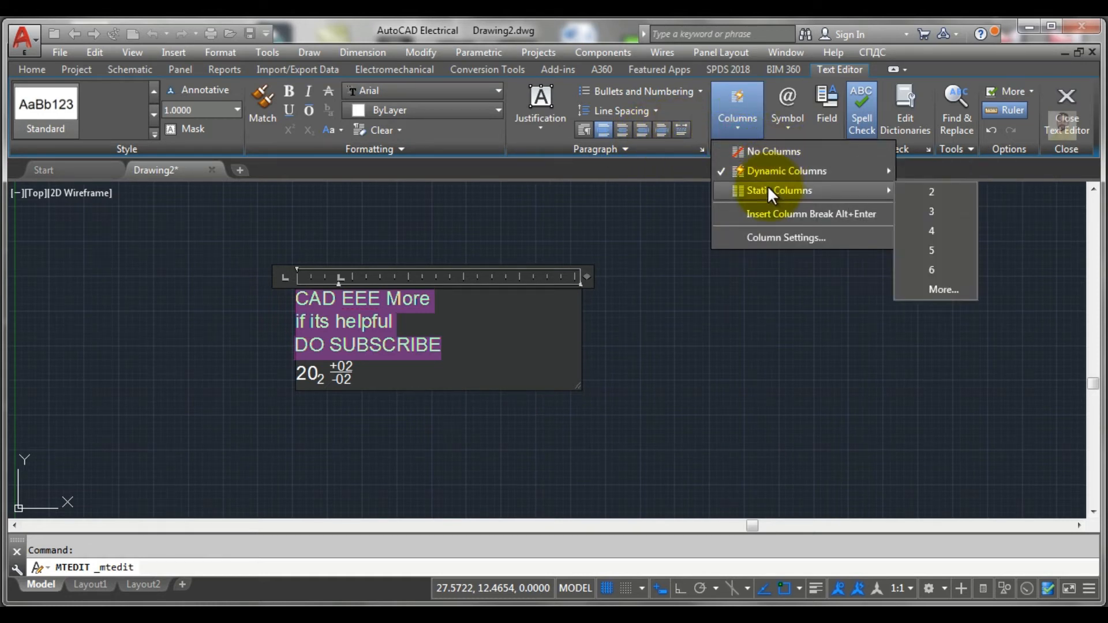
click(933, 195)
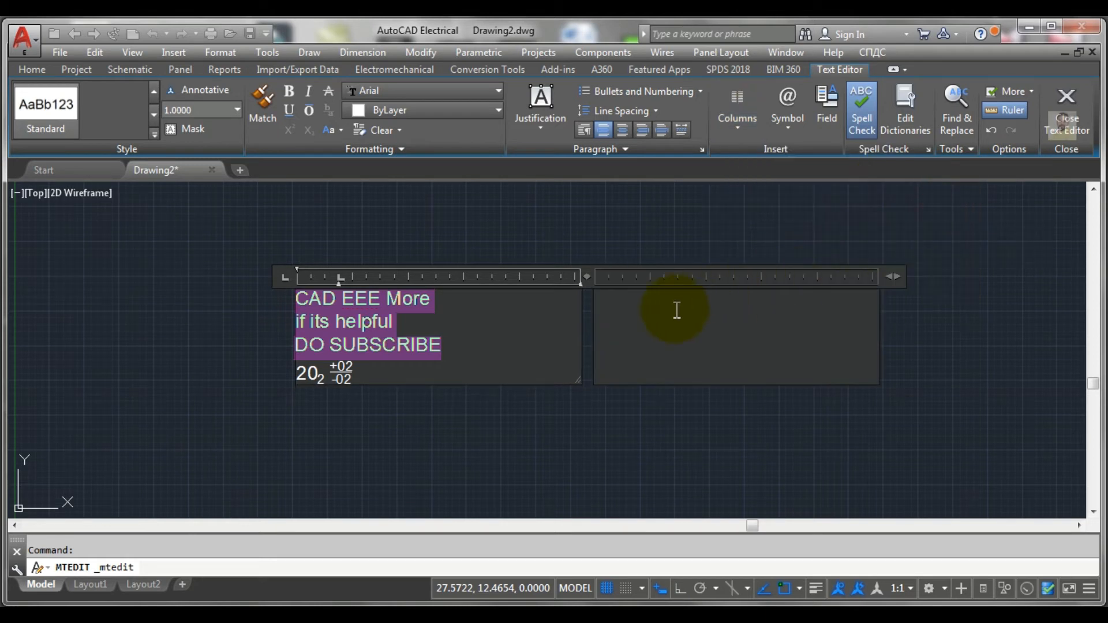
Step: Append a long run of the letter g after the stacked fraction on the fourth line and enlarge the first column to fit it
click(481, 374)
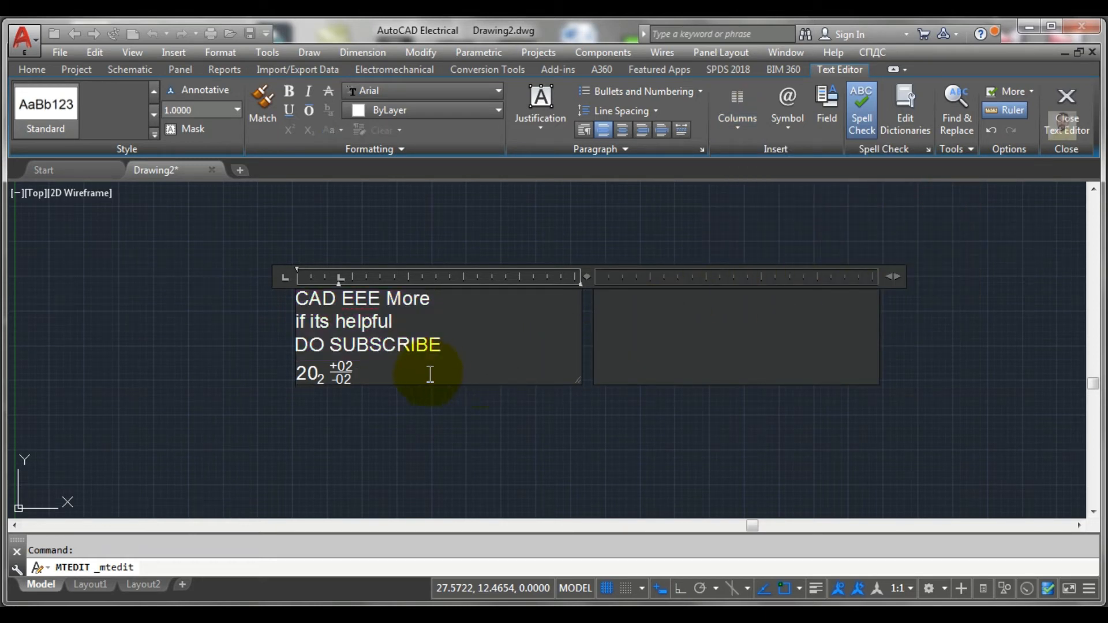
text(ggggggggggggggggggggg)
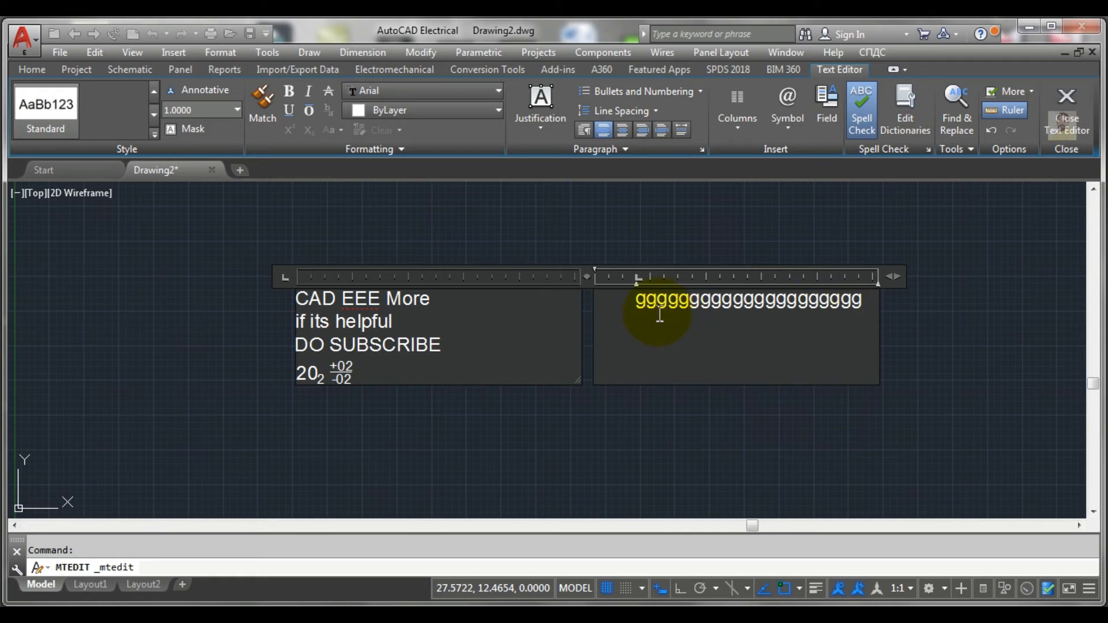
drag(576, 380, 627, 408)
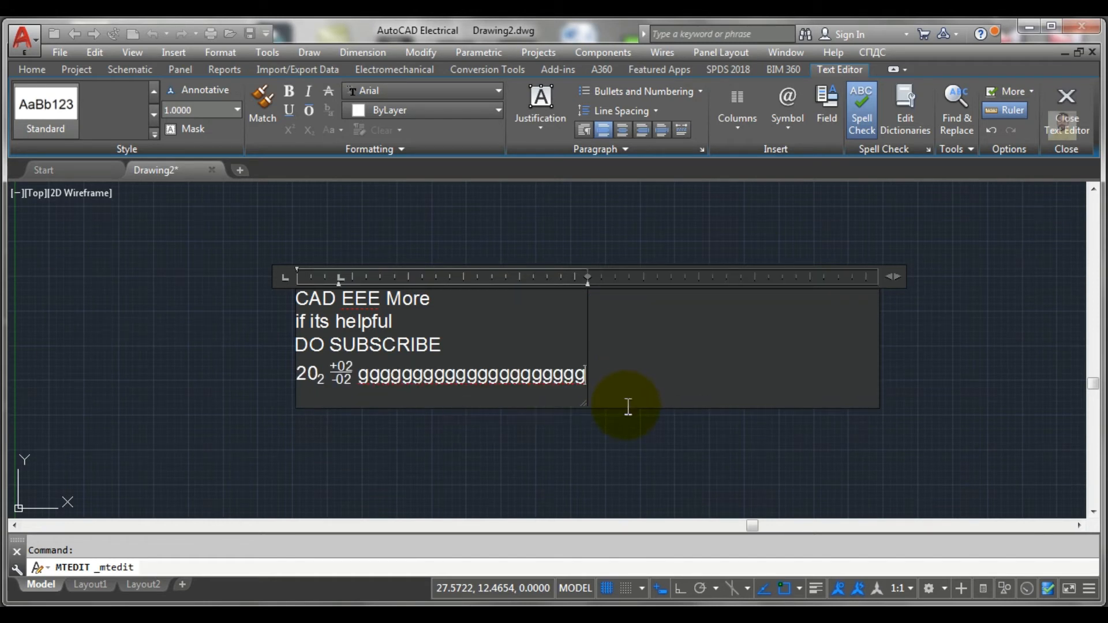
Step: Set the multiline text to no columns and narrow its frame to slightly wider than the fourth line
click(740, 130)
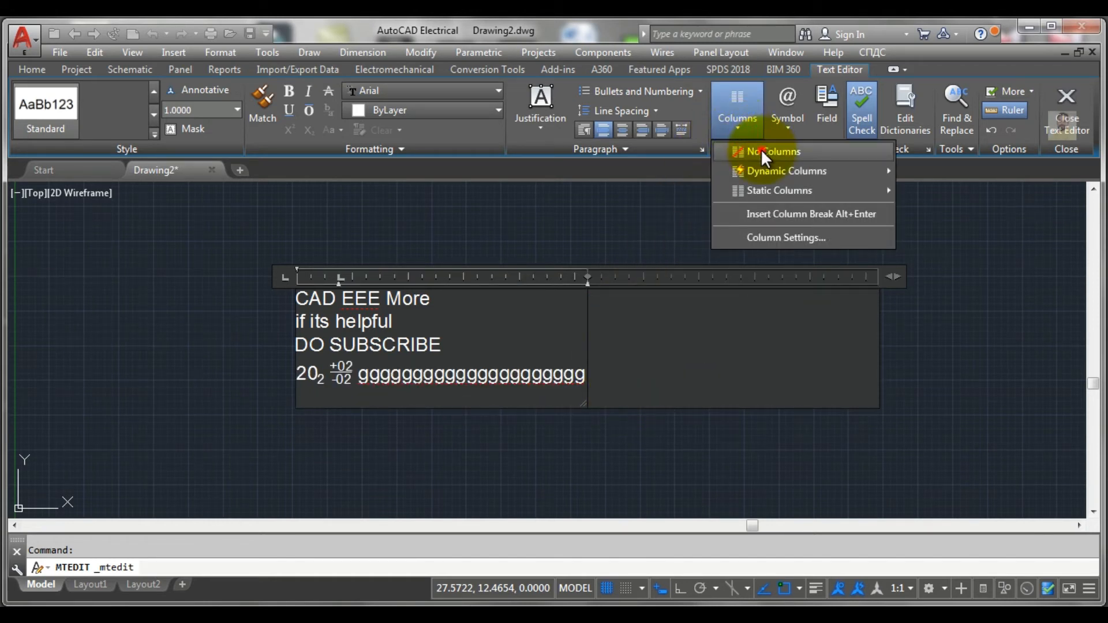
click(760, 150)
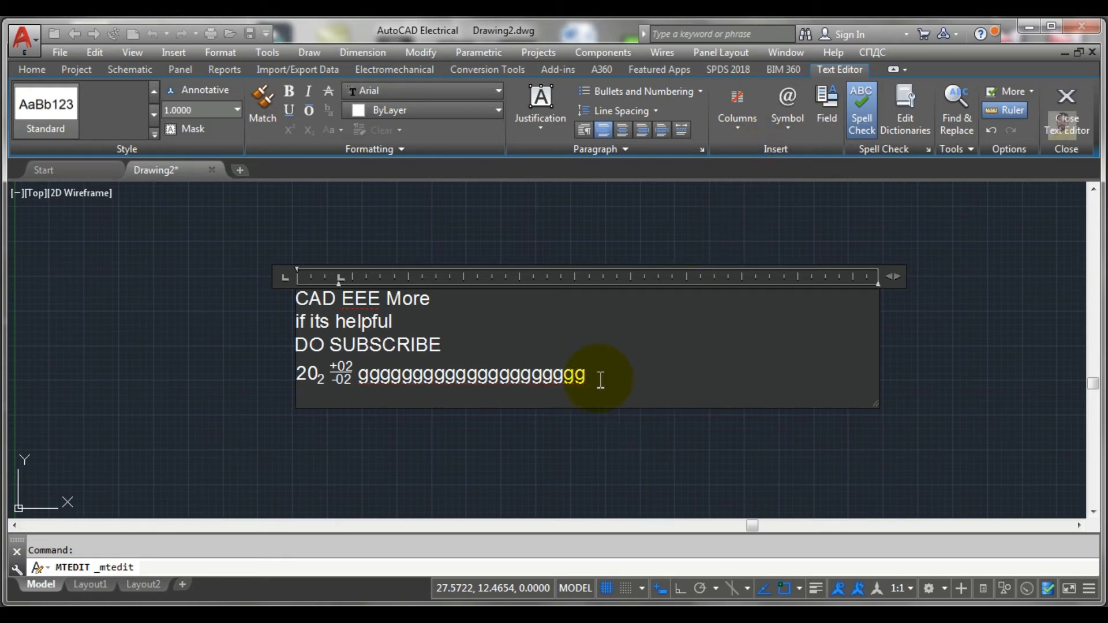
drag(875, 404, 678, 404)
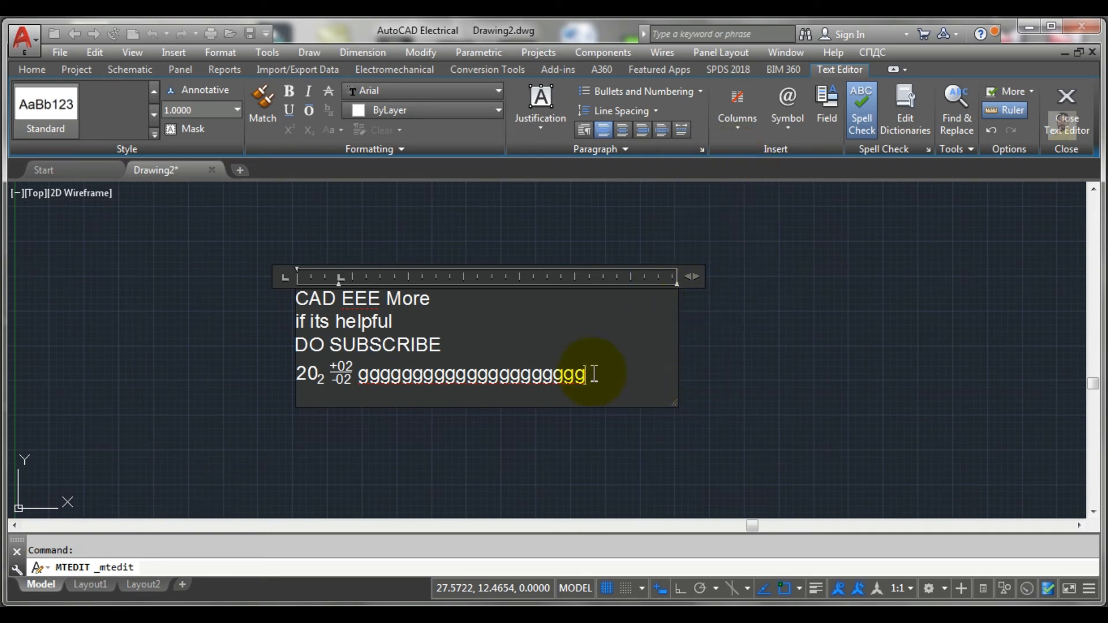
Step: Add two line breaks after the fourth line and enter 50 followed by the degrees symbol on the new last line
key(Return)
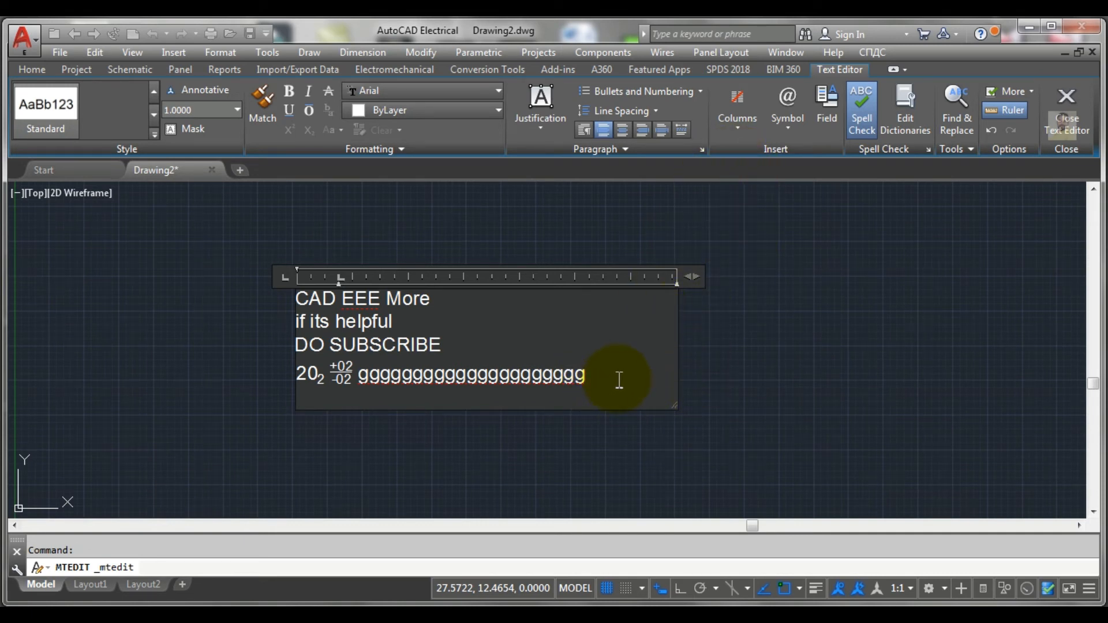
key(Return)
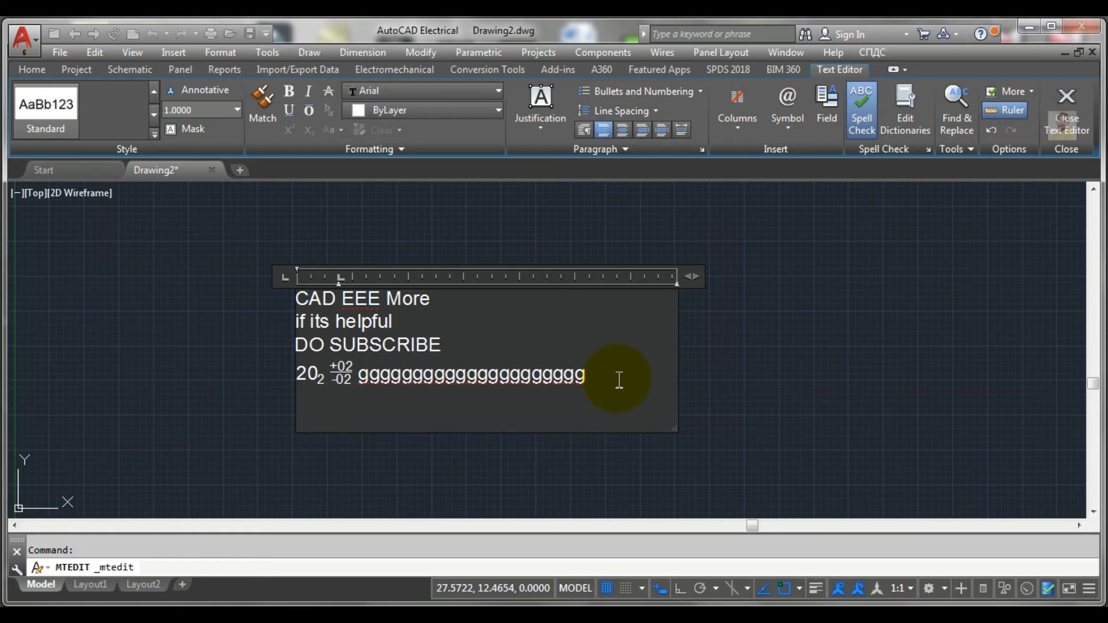
click(738, 136)
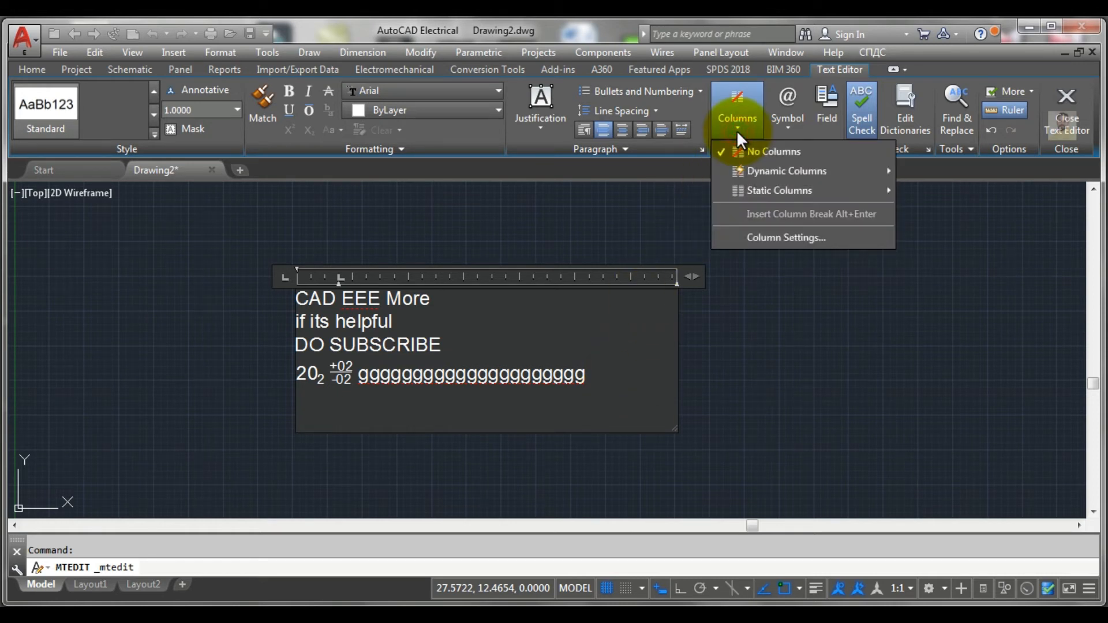
click(785, 128)
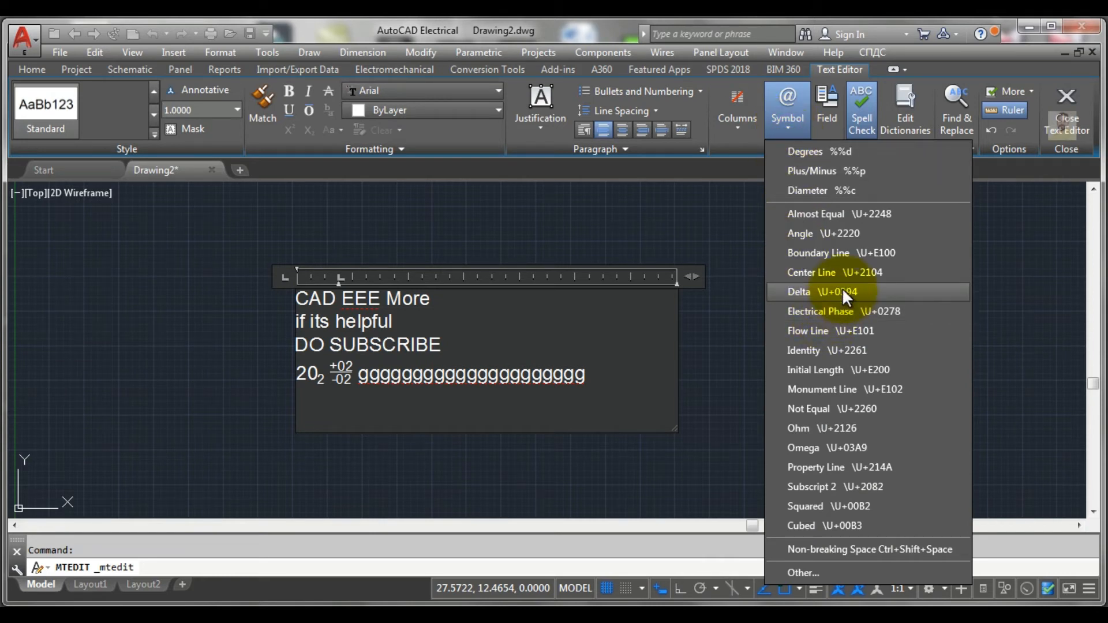
click(427, 414)
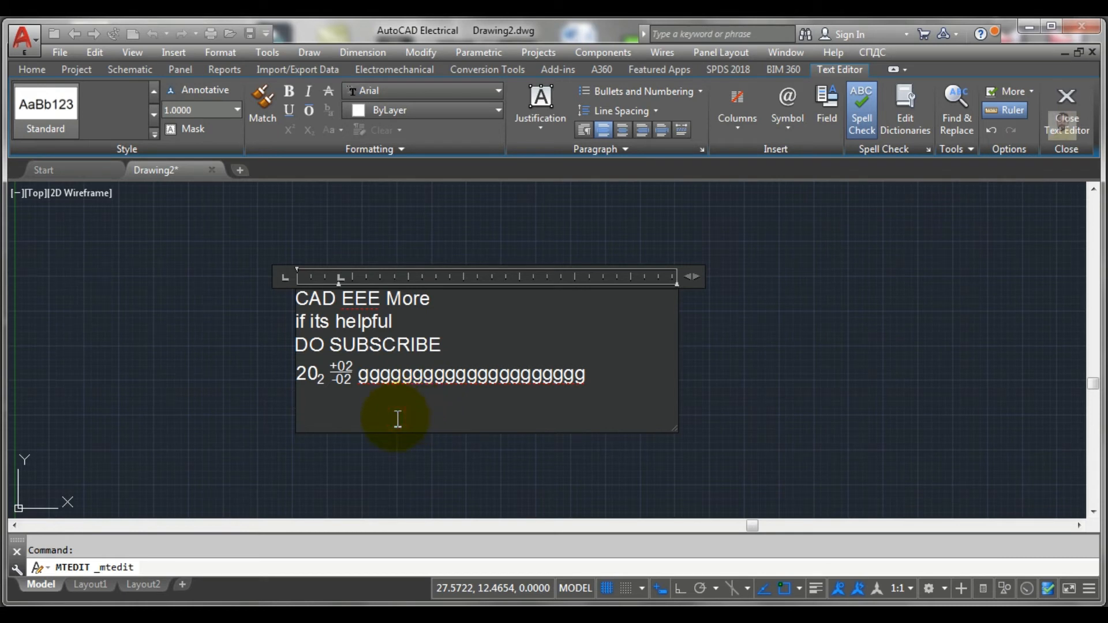
text(50)
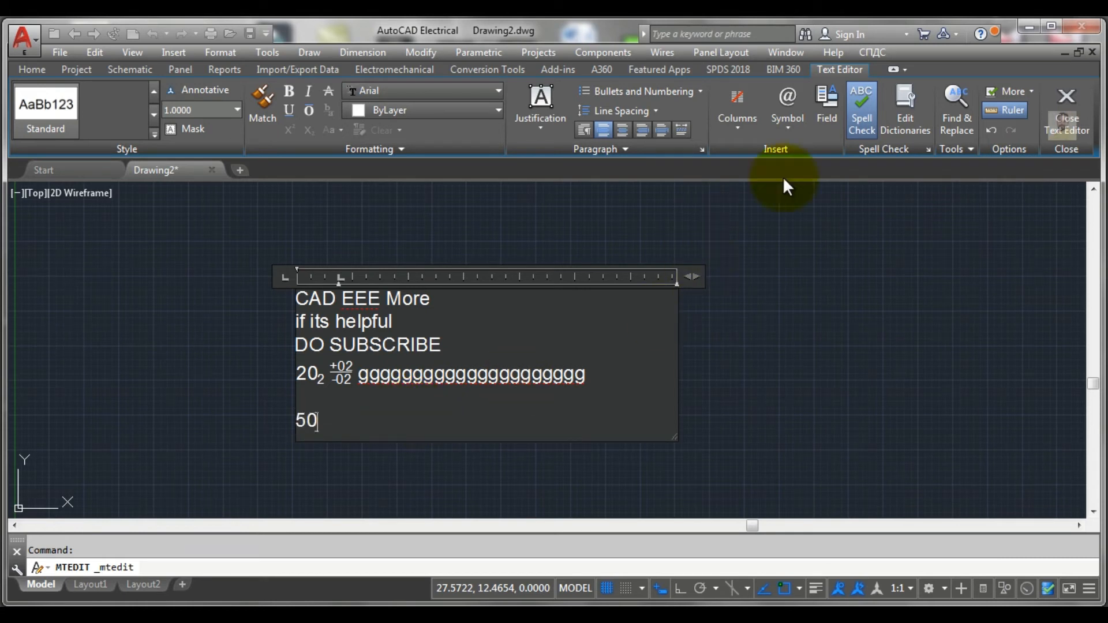
click(786, 127)
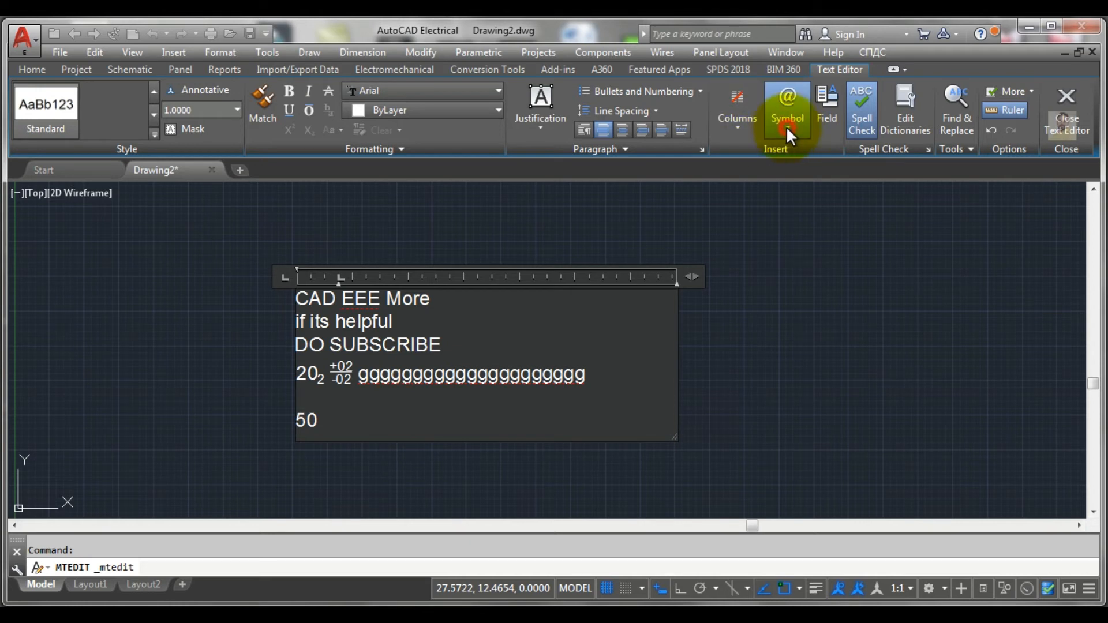
click(802, 151)
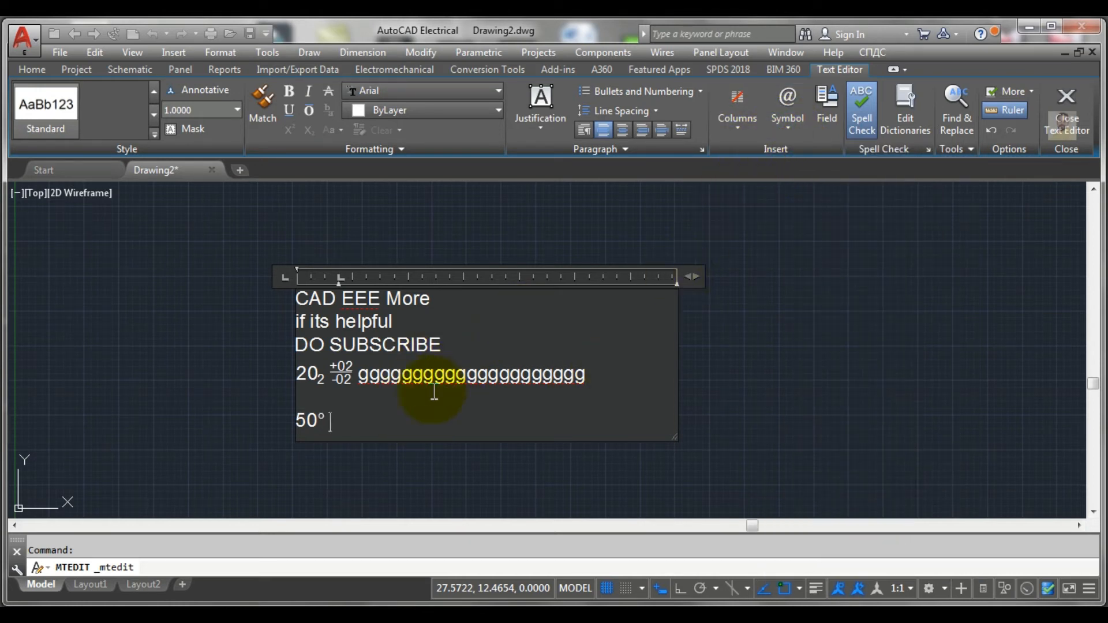
Step: Continue the last line after 50° with 20, the diameter symbol, another 20 and the electrical phase symbol
text(20)
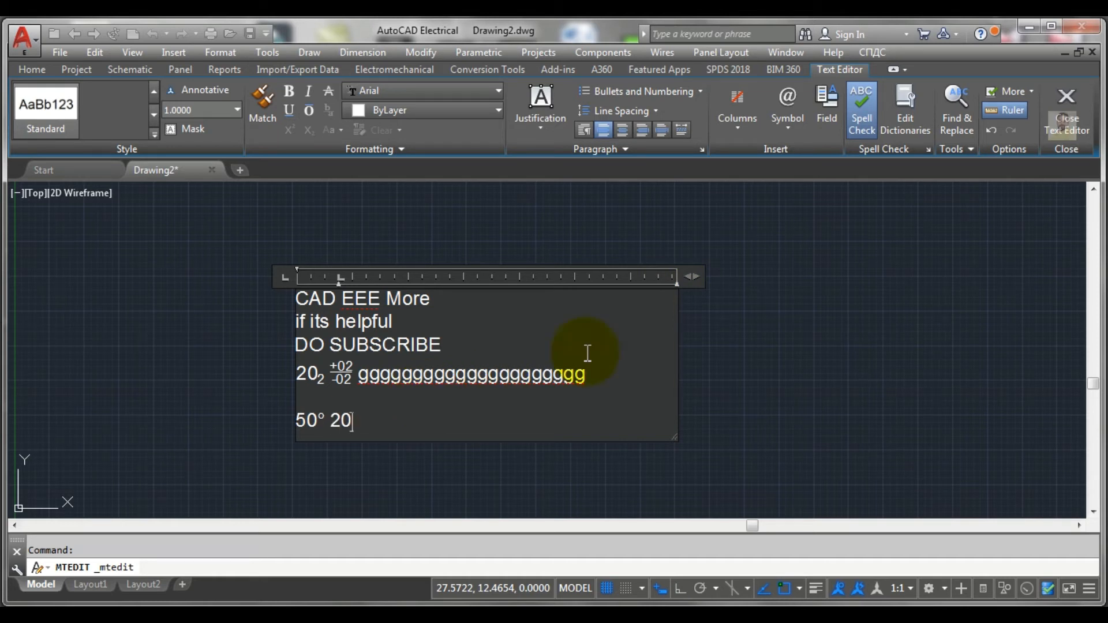
click(787, 127)
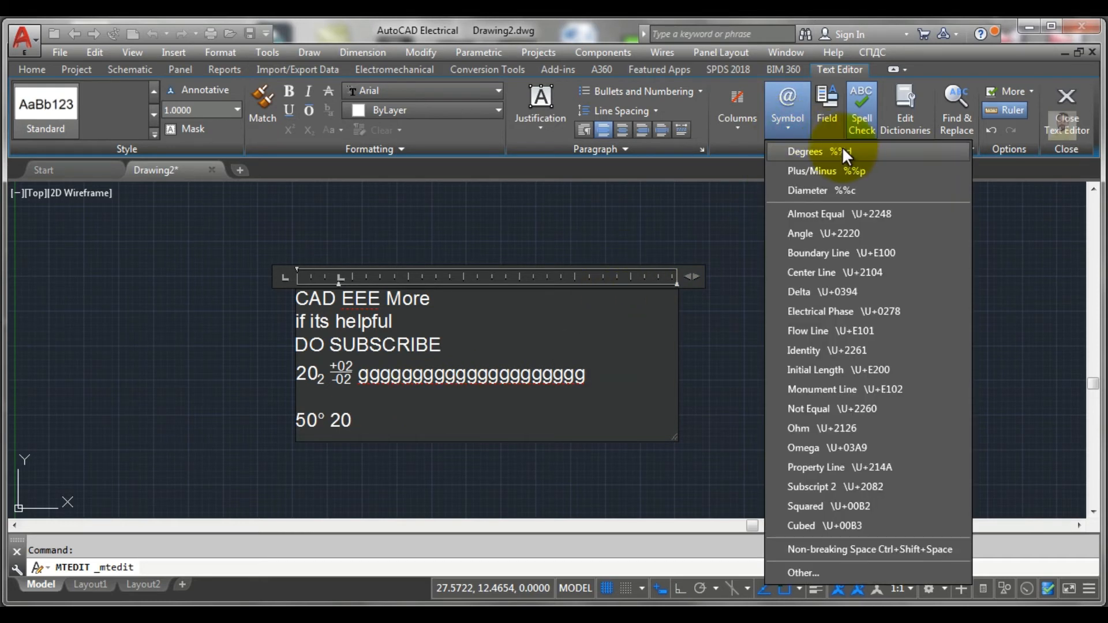
click(814, 190)
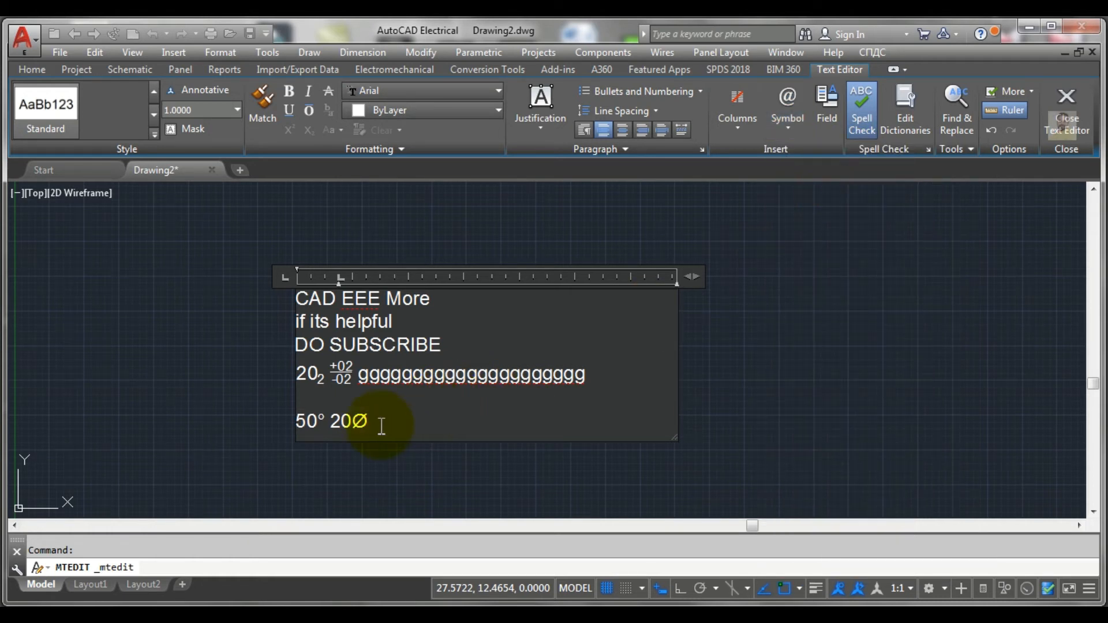
click(383, 422)
text(20)
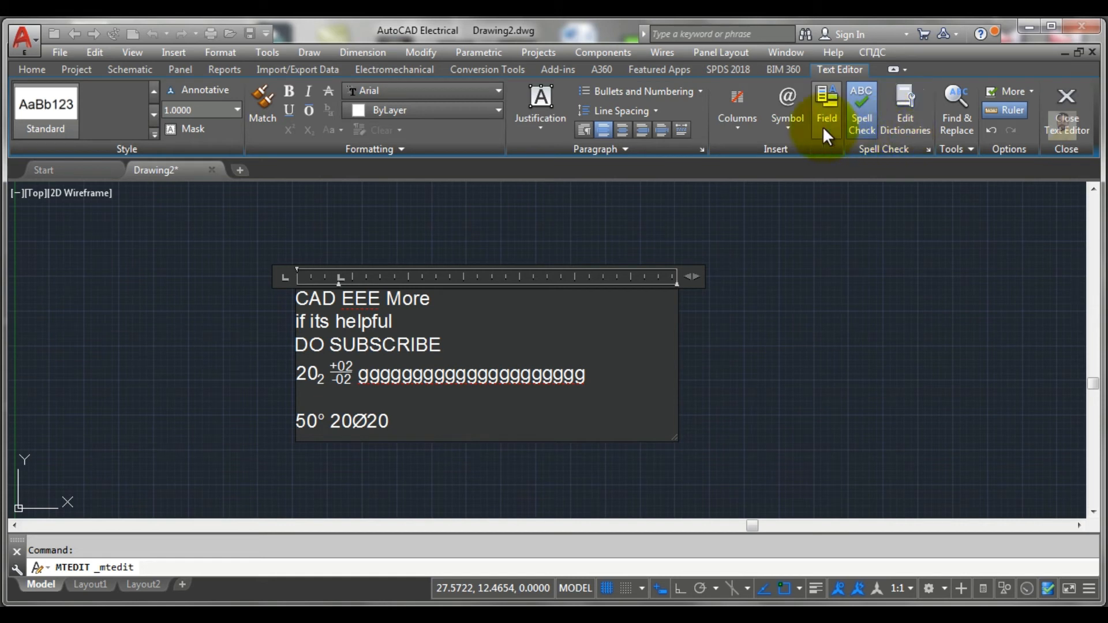
click(781, 131)
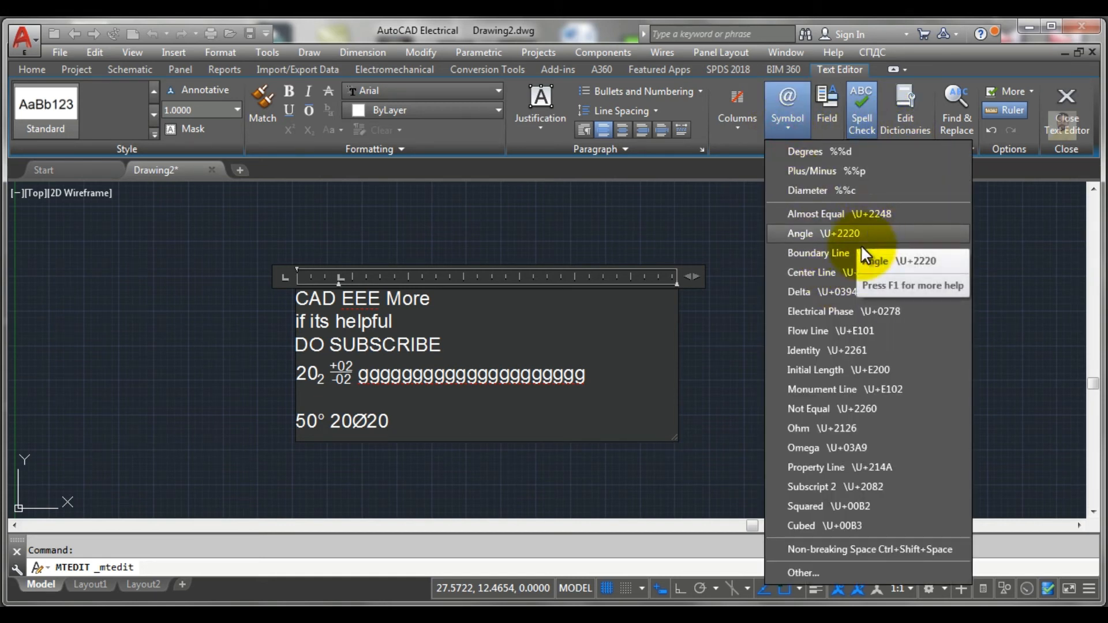
click(835, 316)
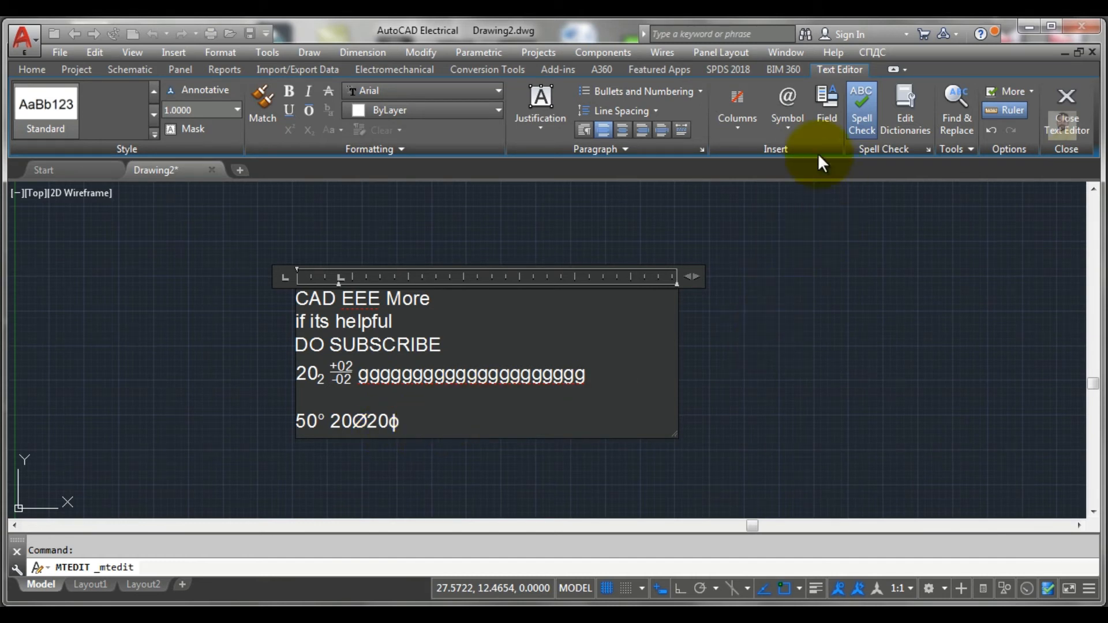
Step: Open the Character Map for other symbols and switch its font to Wingdings
click(797, 130)
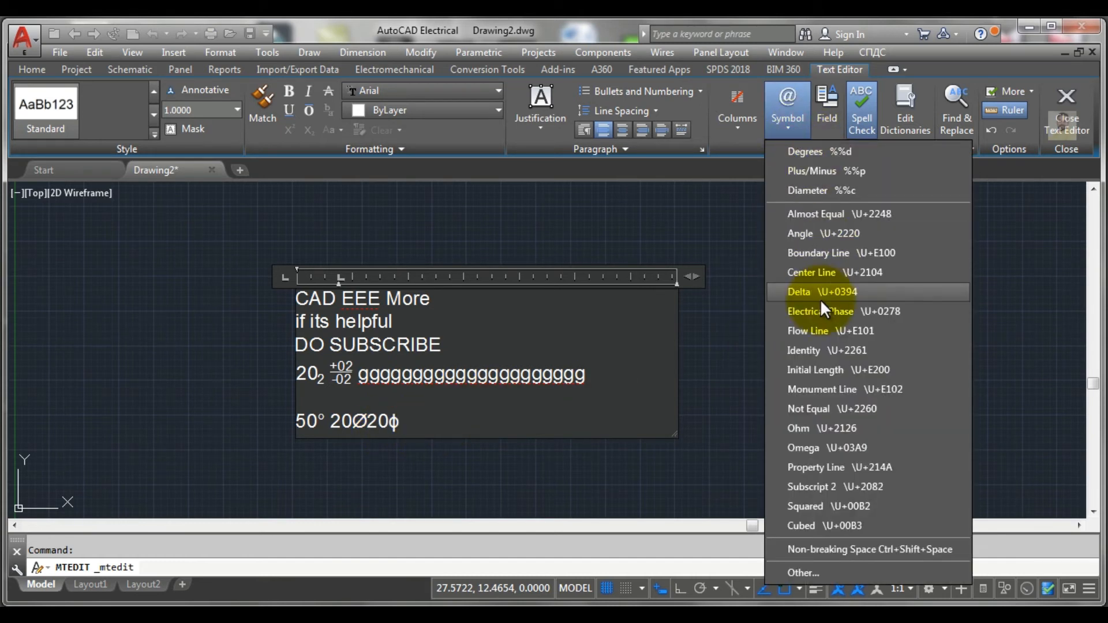
click(801, 570)
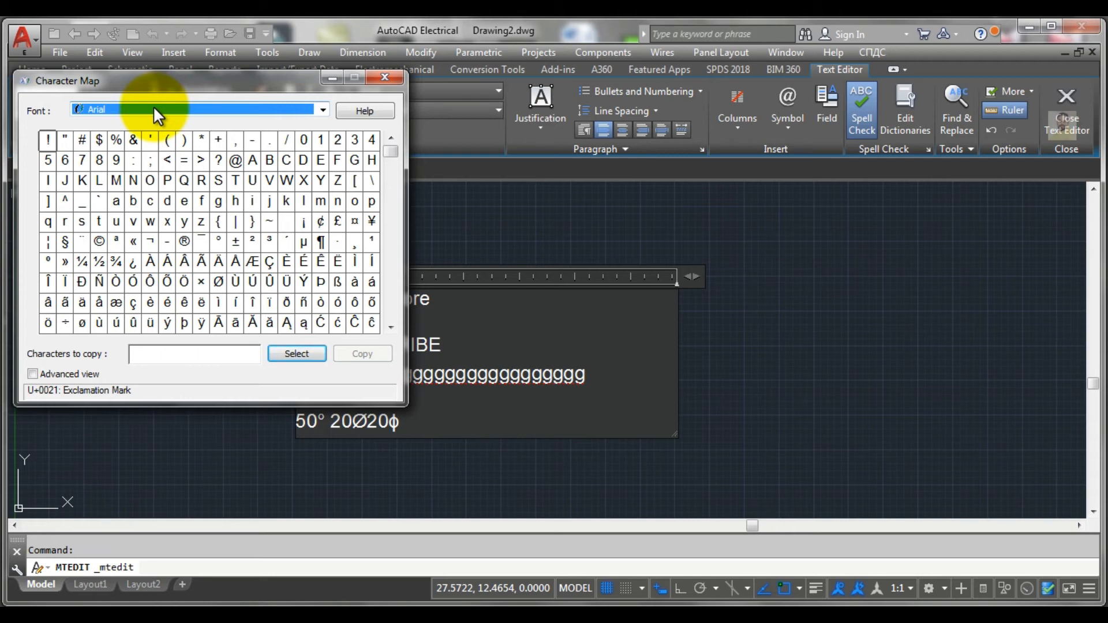
key(w)
key(w)
key(w)
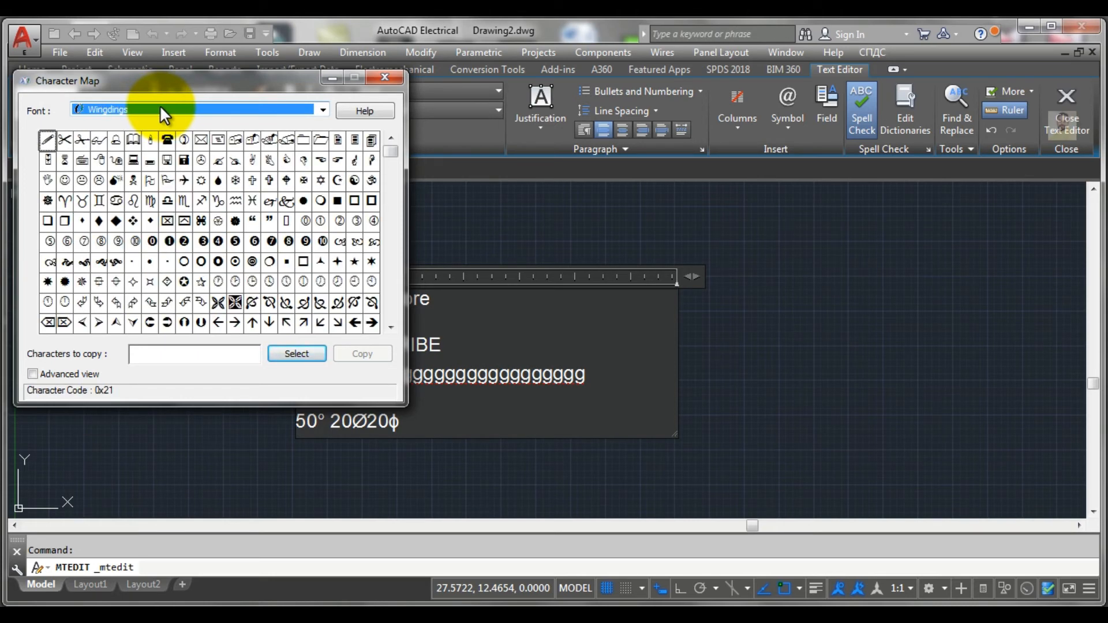
click(160, 105)
click(161, 105)
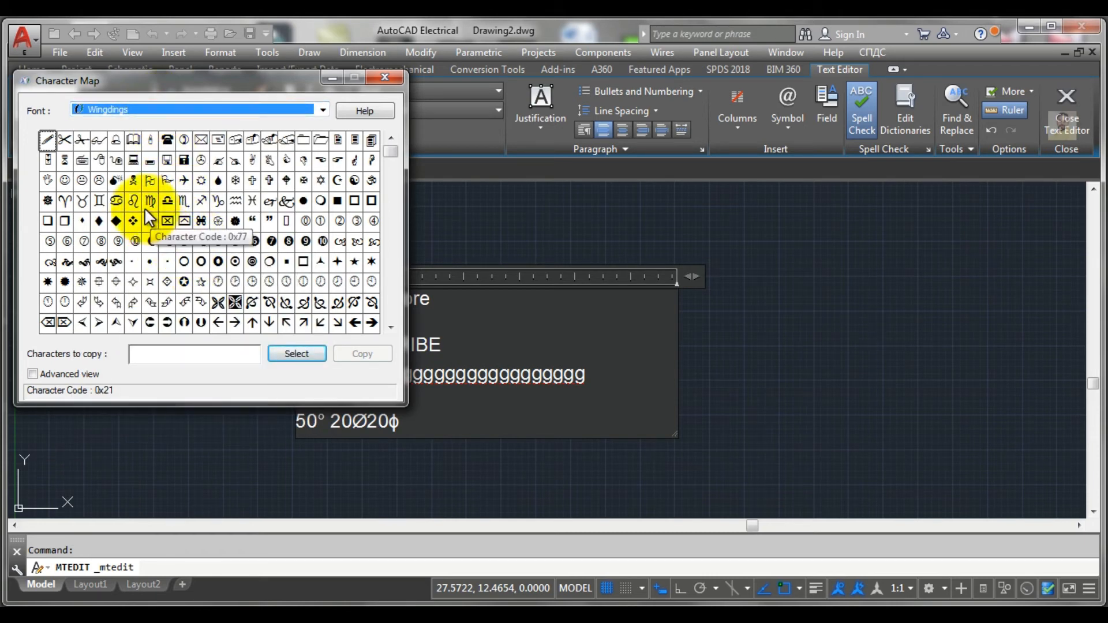
scroll(132, 255, up, 1)
scroll(132, 254, down, 1)
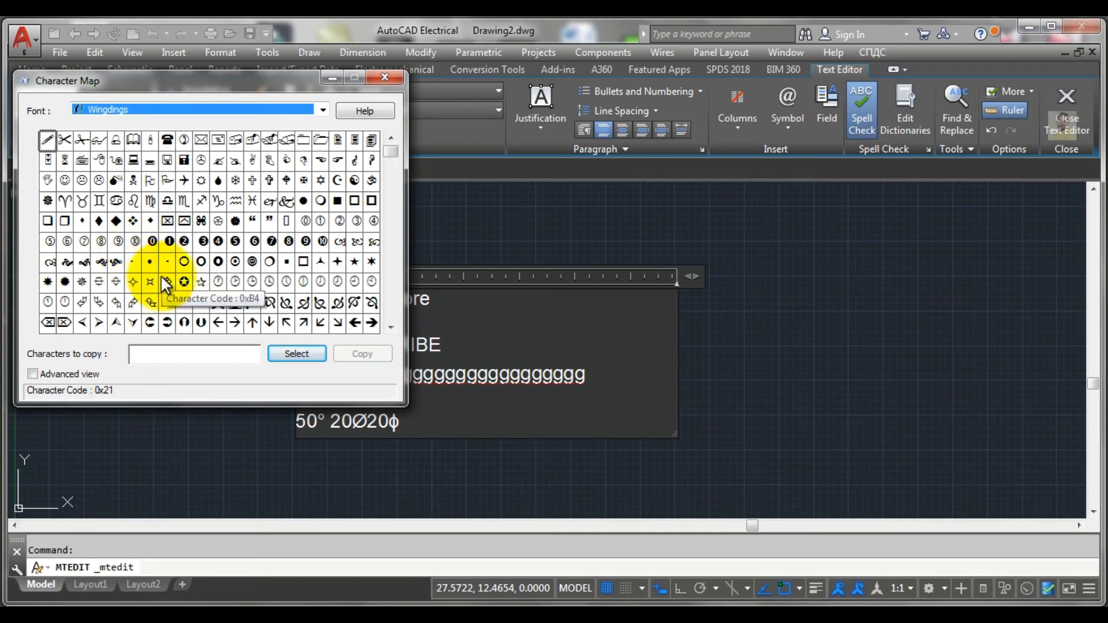
scroll(184, 272, down, 1)
scroll(181, 261, up, 1)
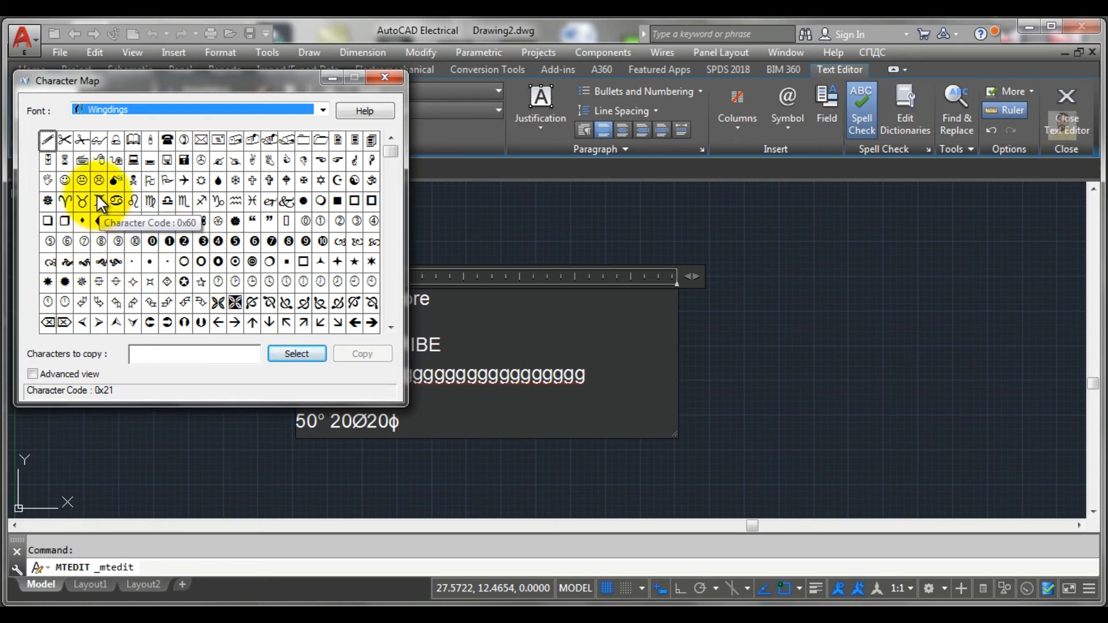
Step: Copy the Wingdings skull-and-crossbones character (code 0x4E) to the clipboard and close the Character Map
click(130, 179)
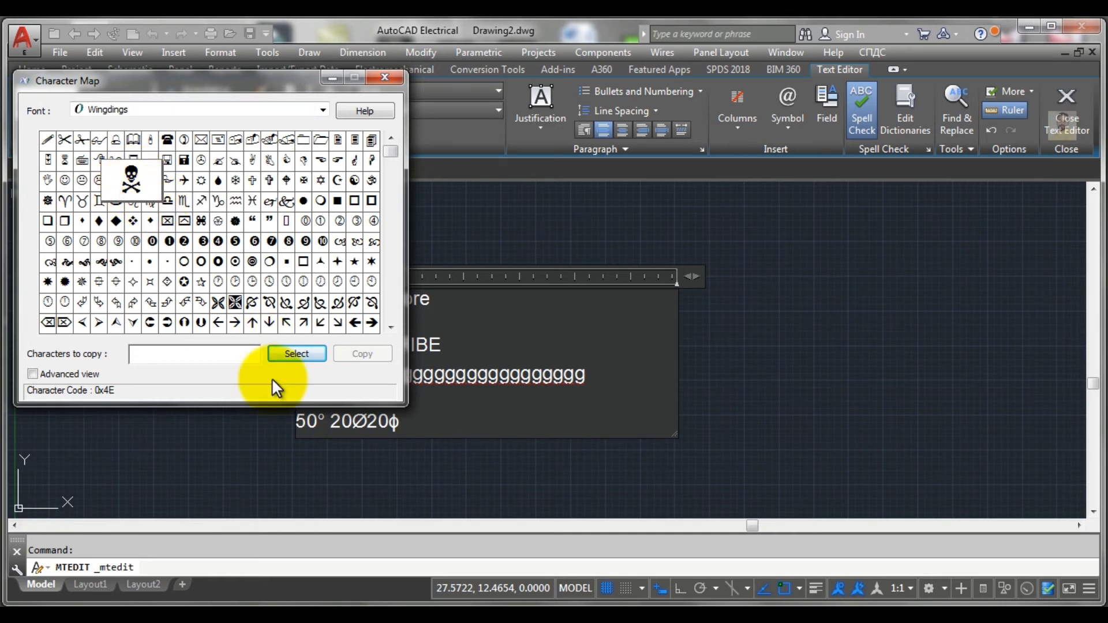
click(149, 182)
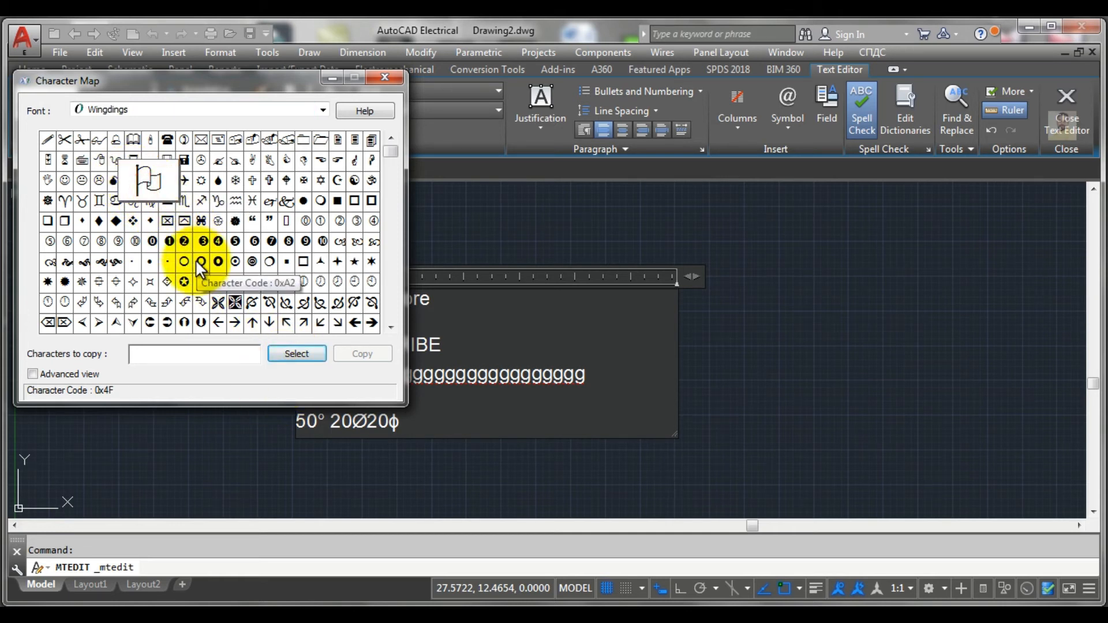
click(116, 201)
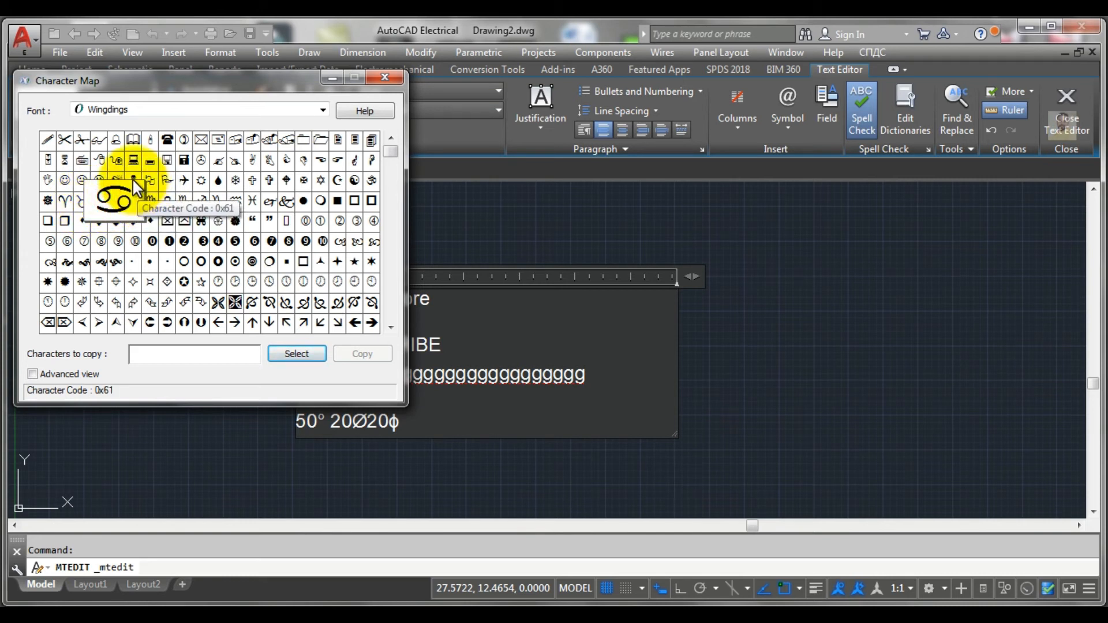
click(133, 180)
click(295, 351)
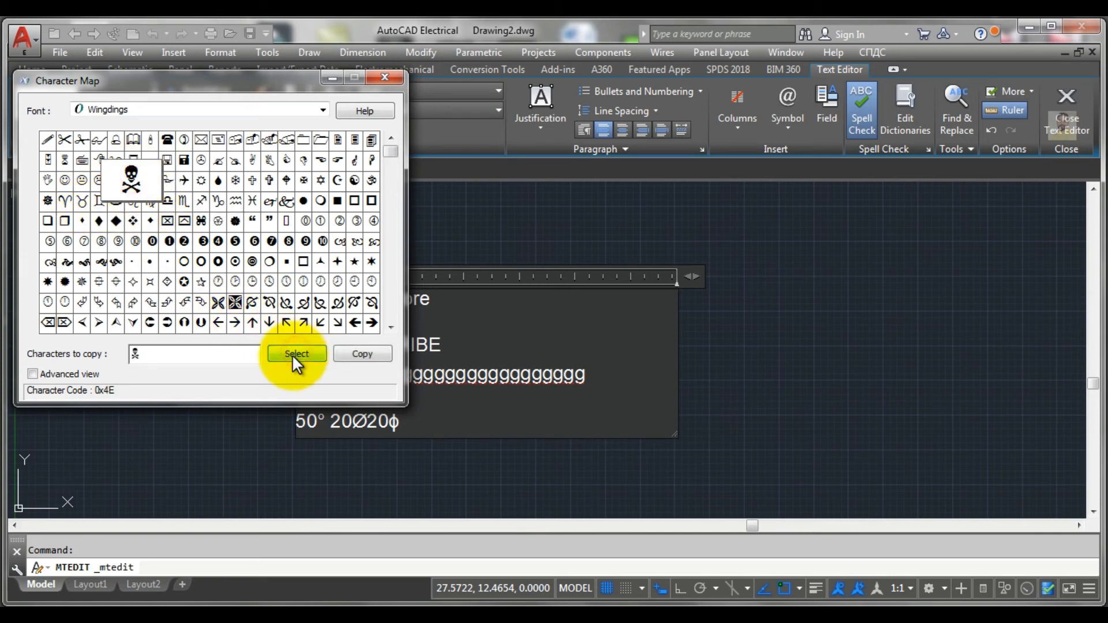
click(352, 351)
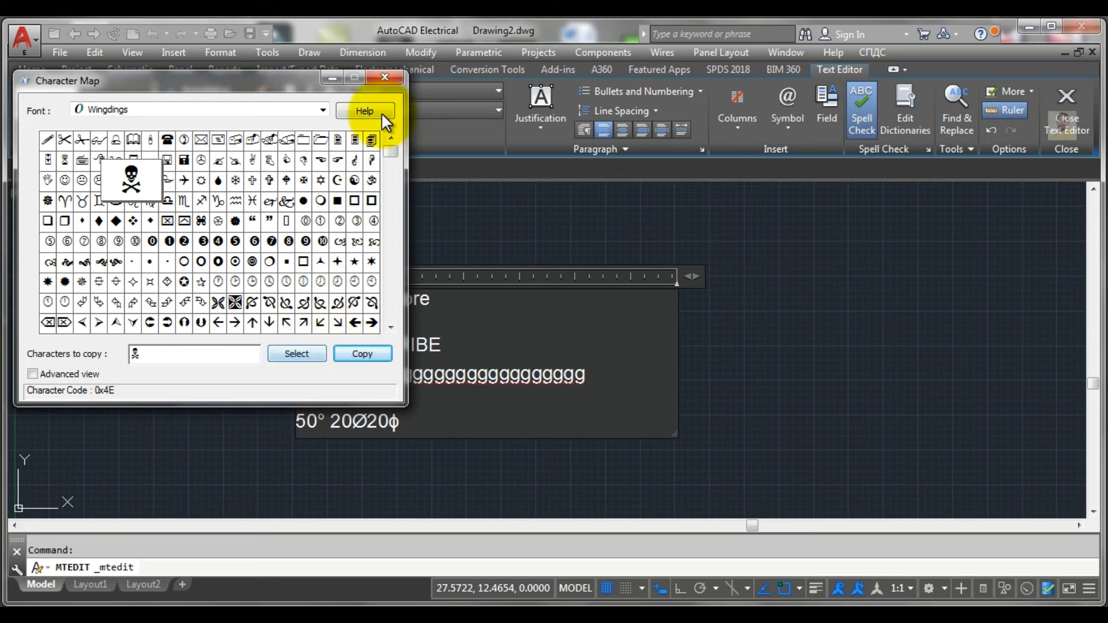
click(383, 79)
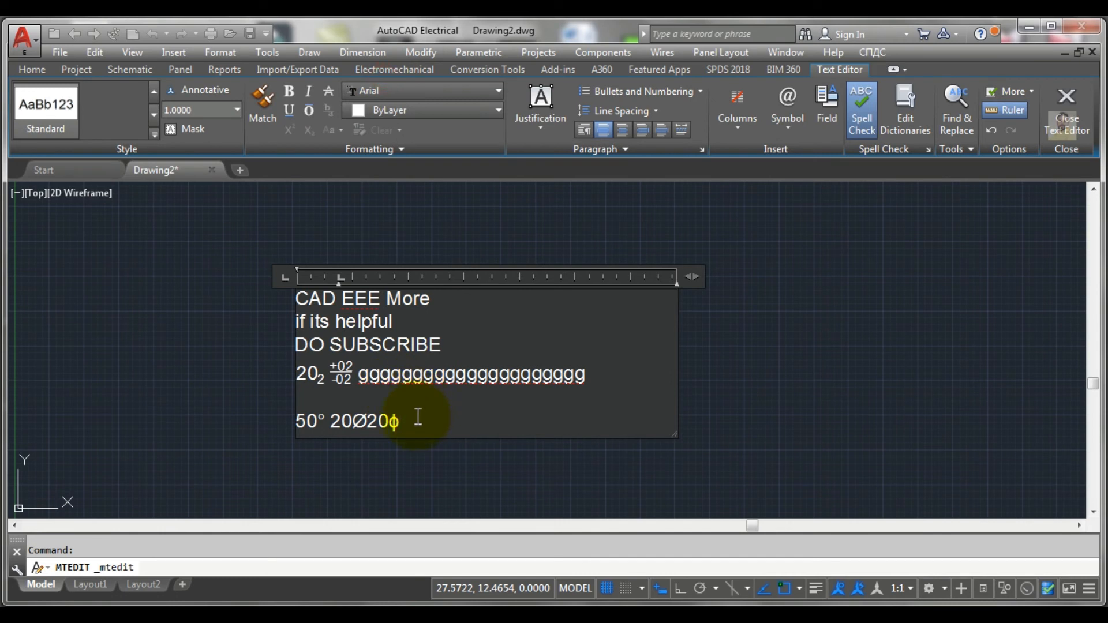
Step: Paste the copied skull-and-crossbones symbol after the phase symbol on the 50° line and again on the line below
key(ctrl+v)
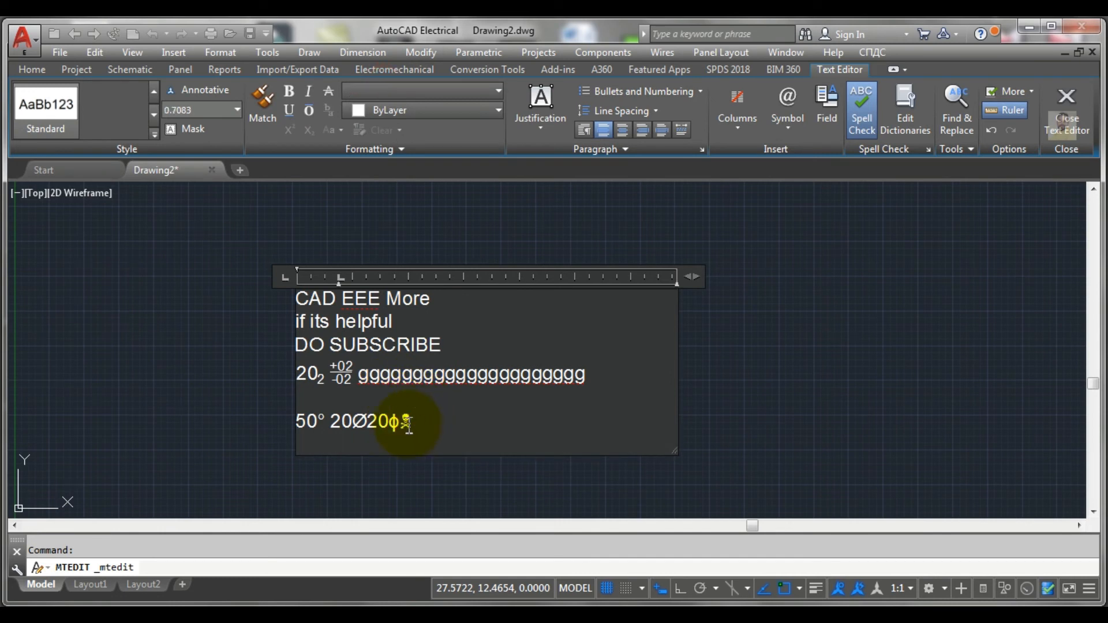
right_click(427, 418)
click(468, 211)
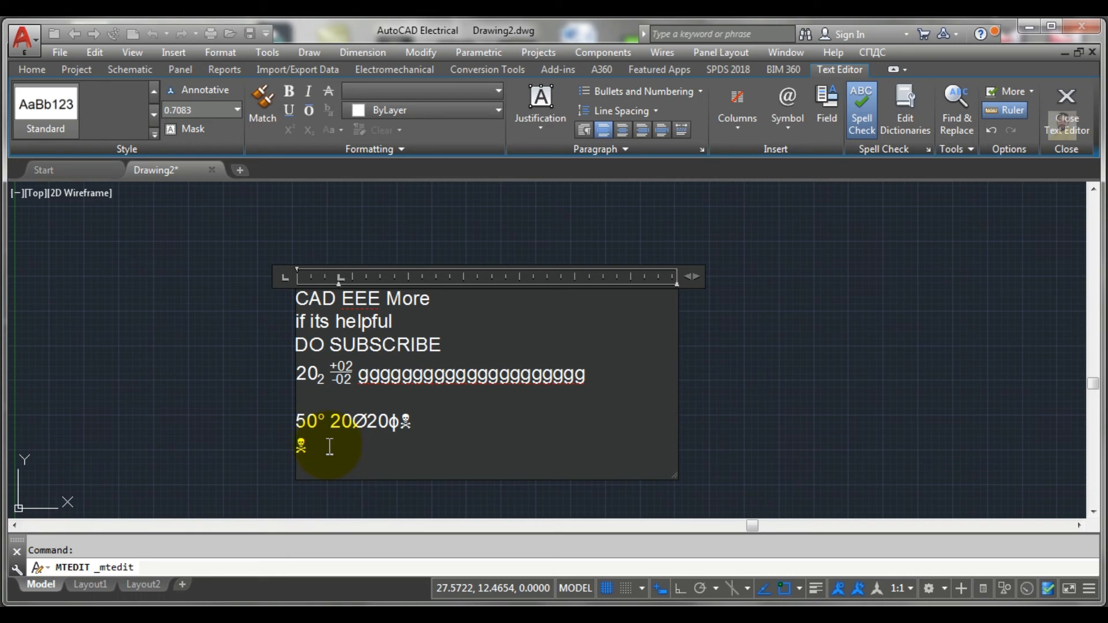
Step: Select the skull-and-crossbones symbol on the 50° line and check its font and text height
click(407, 424)
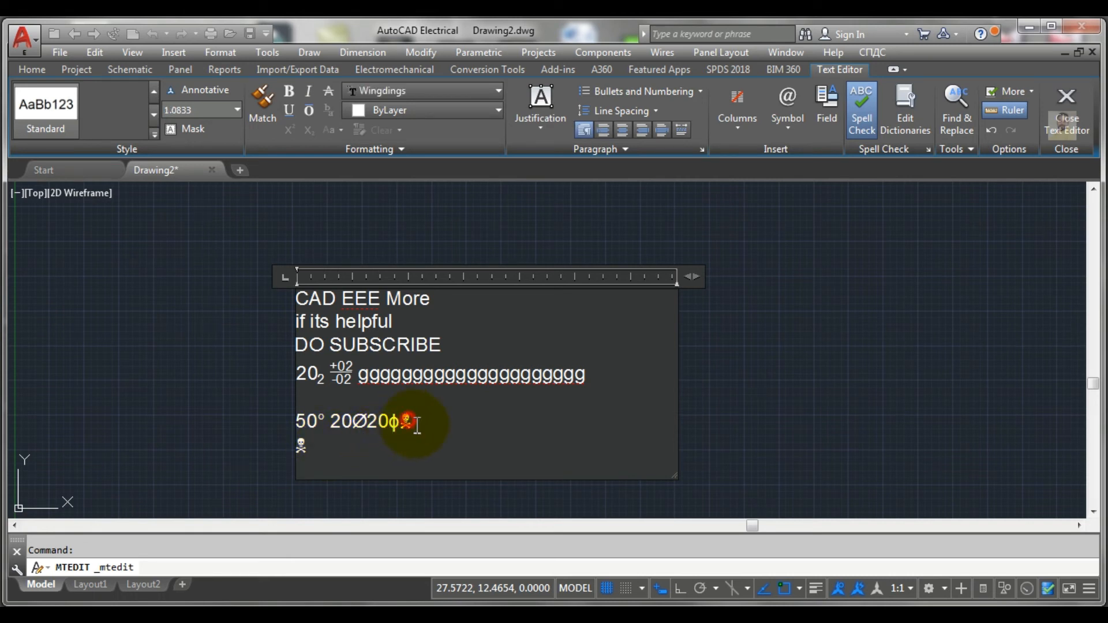
double_click(405, 425)
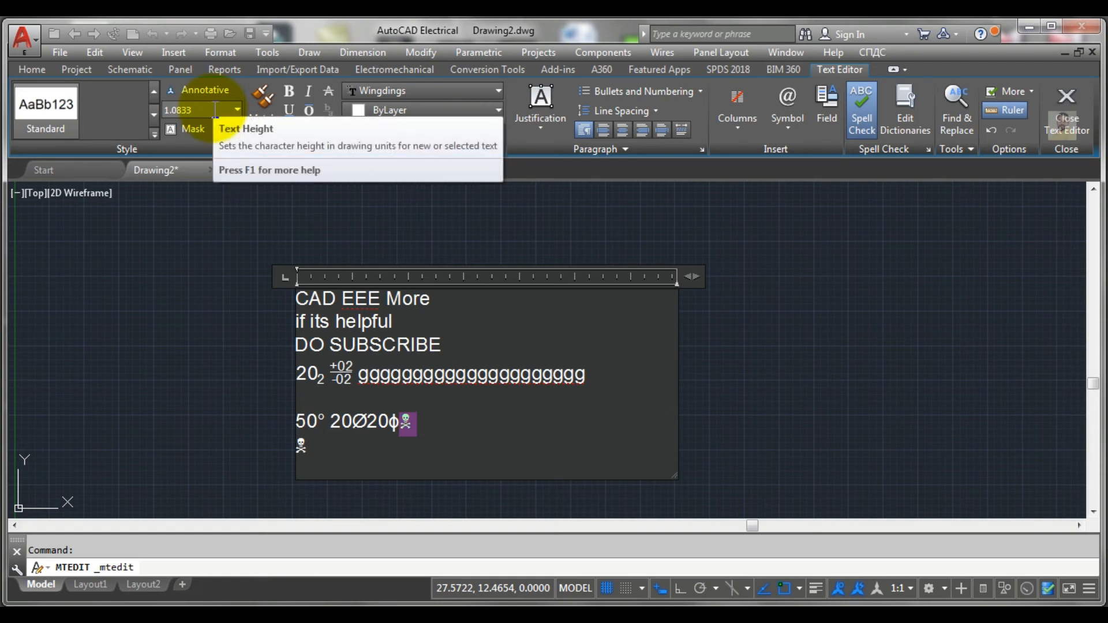
click(460, 431)
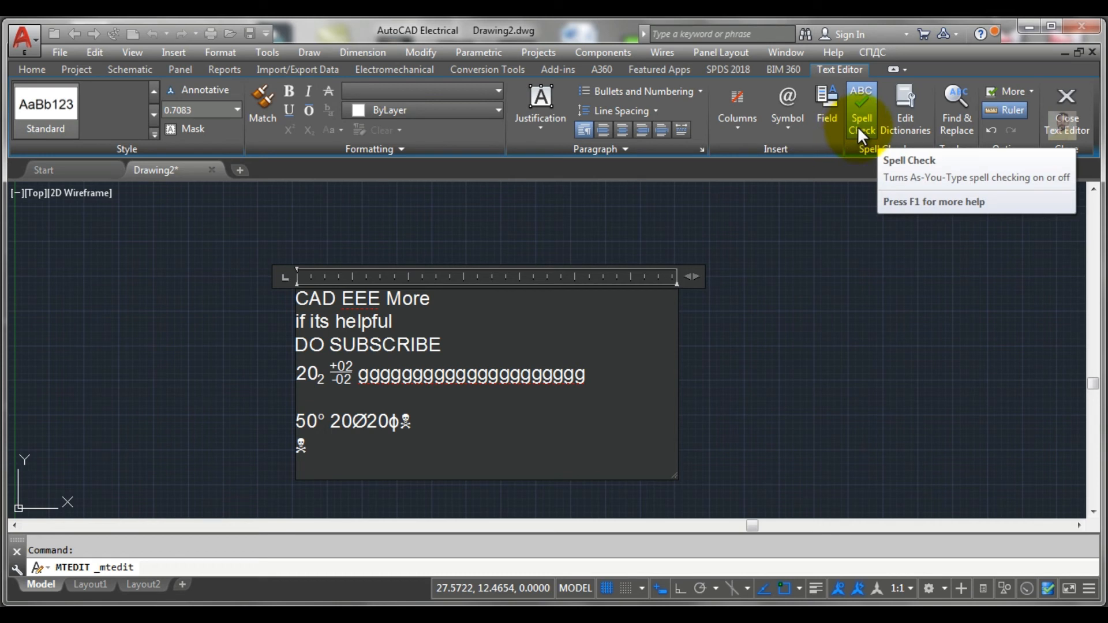
Step: Select the word SUBSCRIBE in the third line and try the as-you-type spell checking option
click(448, 346)
drag(412, 348, 337, 352)
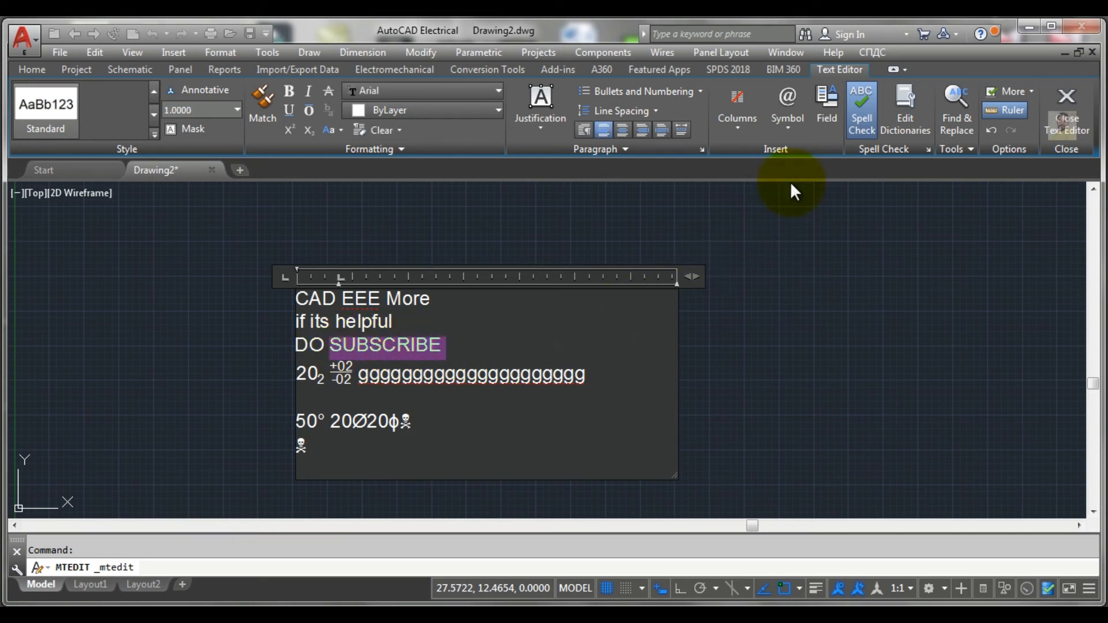
click(858, 139)
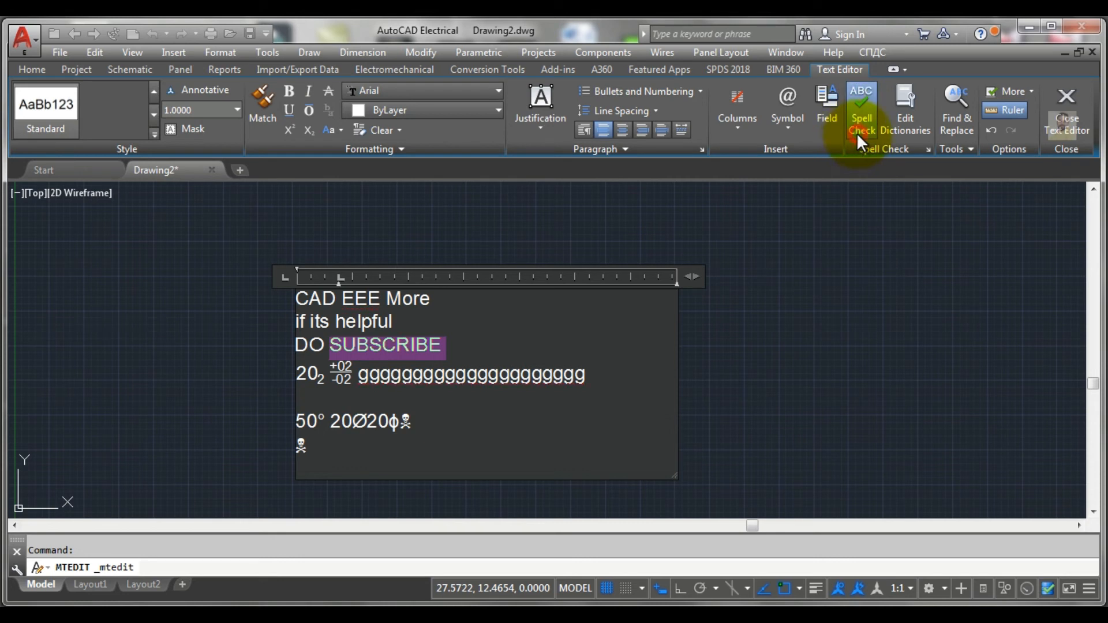
click(464, 426)
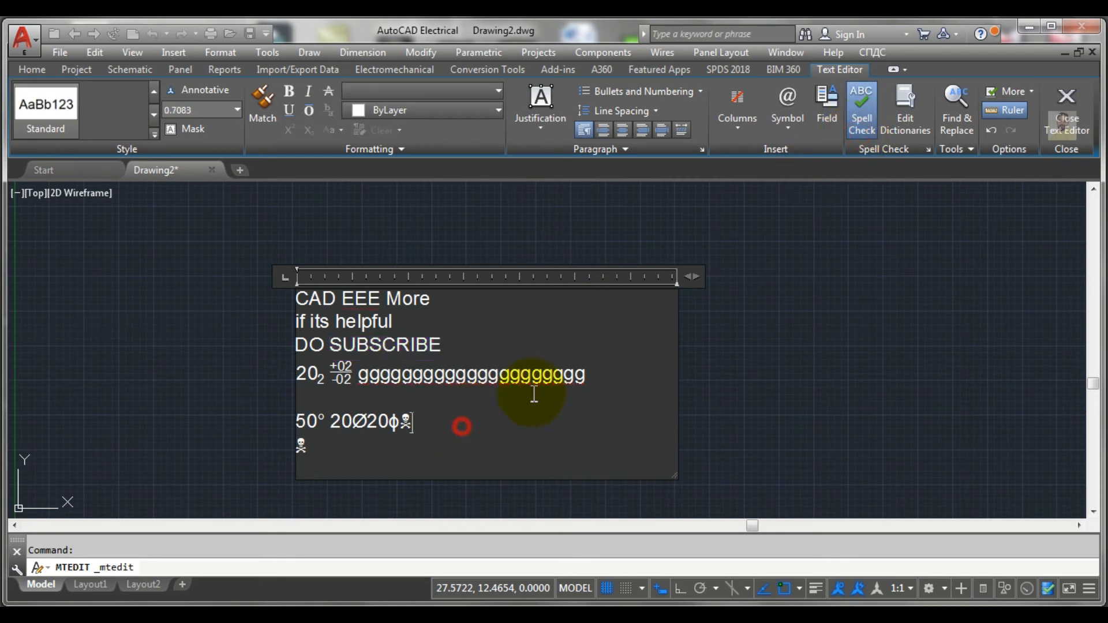
Step: Open the spelling dictionaries, look through the available main dictionary languages and close the dialog without changing American English
click(906, 111)
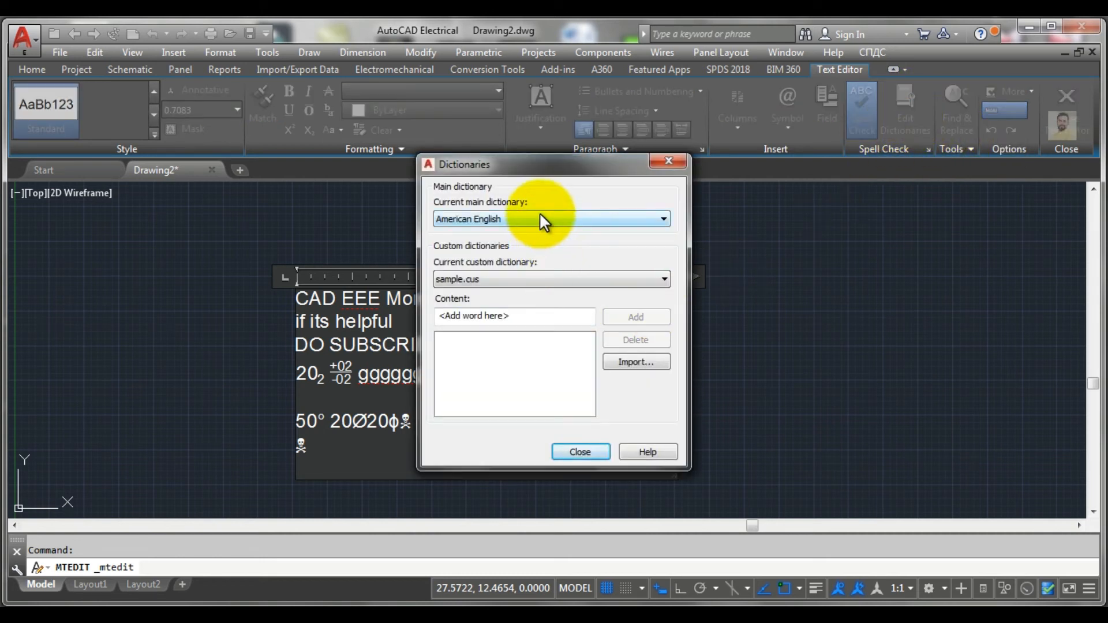
click(541, 218)
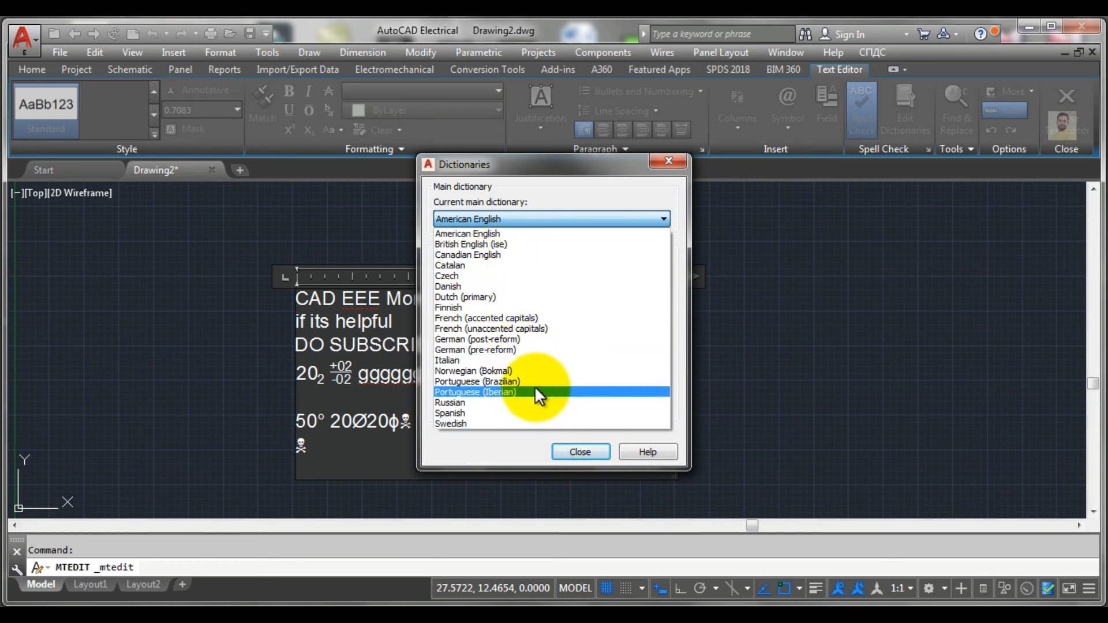
click(588, 451)
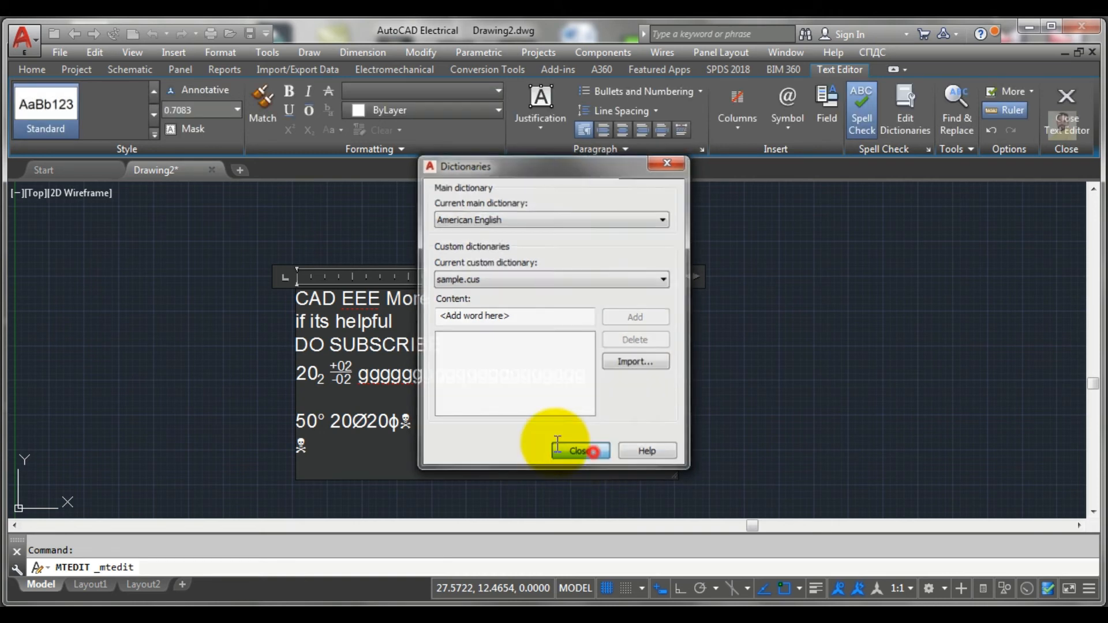
click(592, 451)
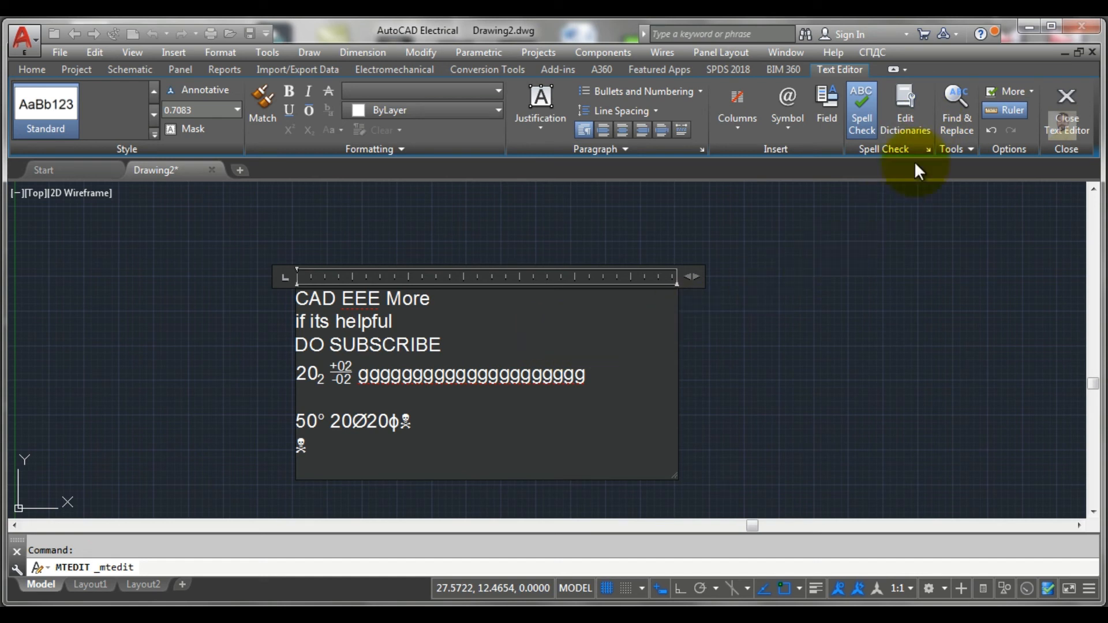
Step: Find "do" in the multiline text, replace it with "please" and close Find and Replace
click(955, 110)
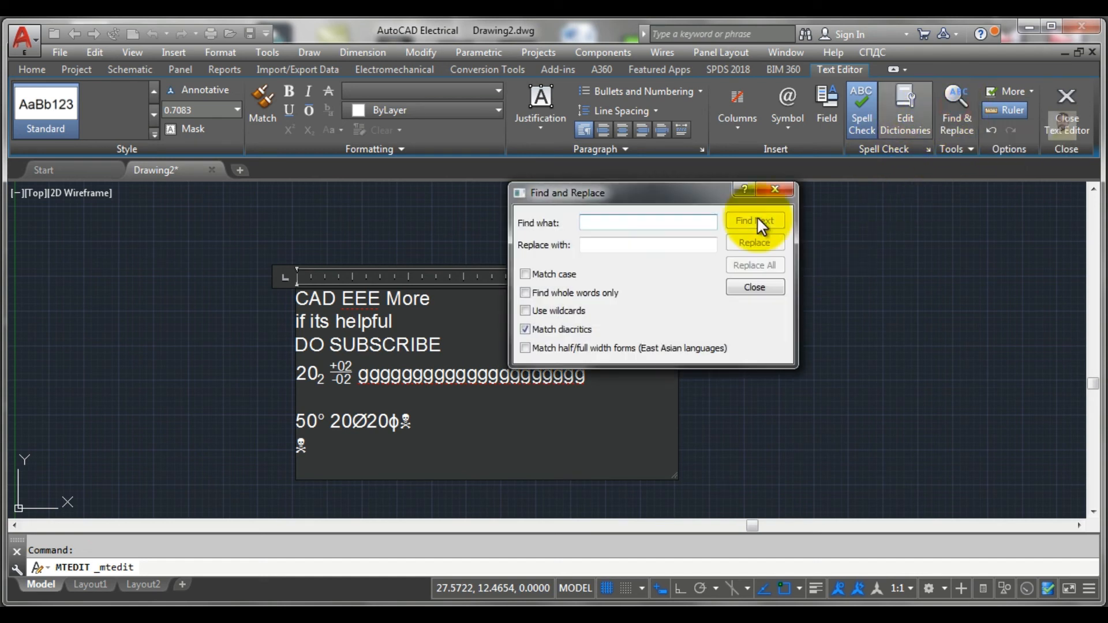
click(642, 222)
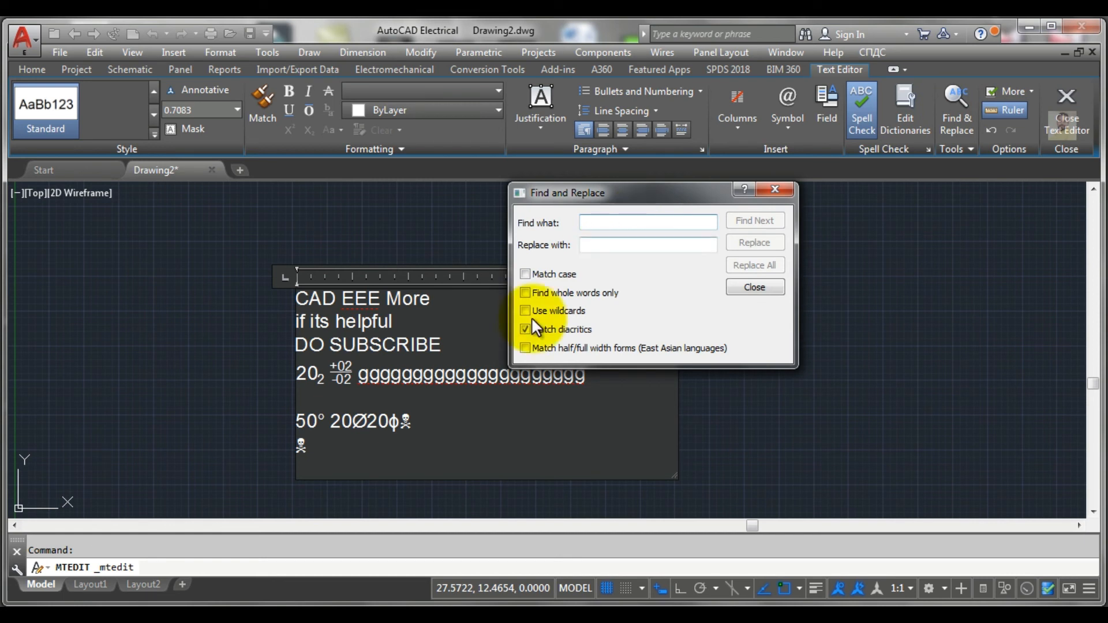
click(619, 228)
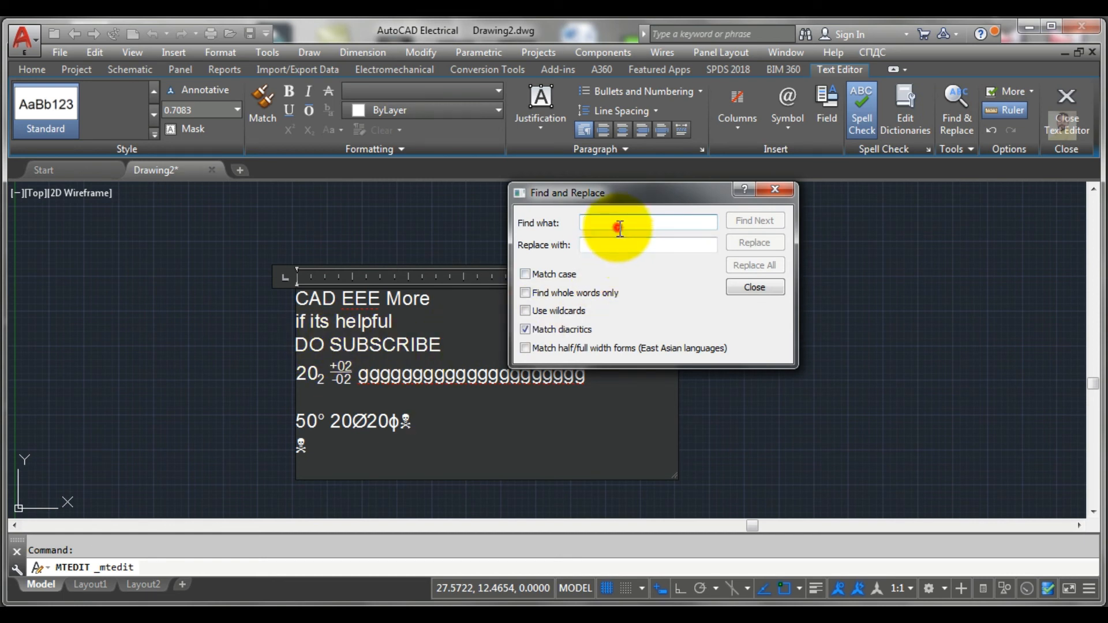
text(do)
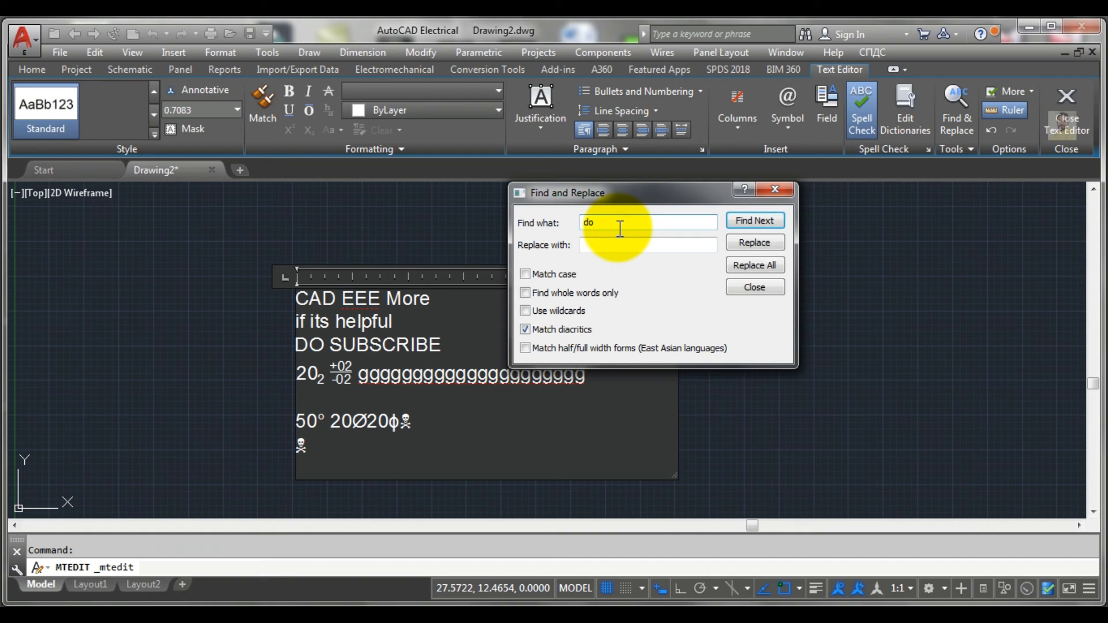
click(768, 225)
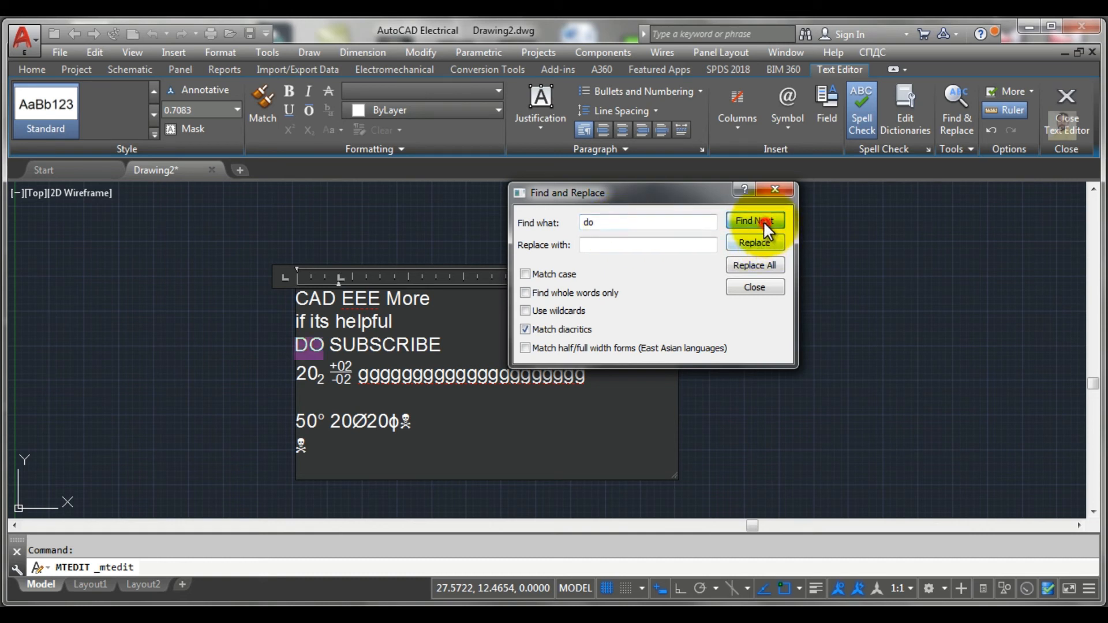
click(594, 245)
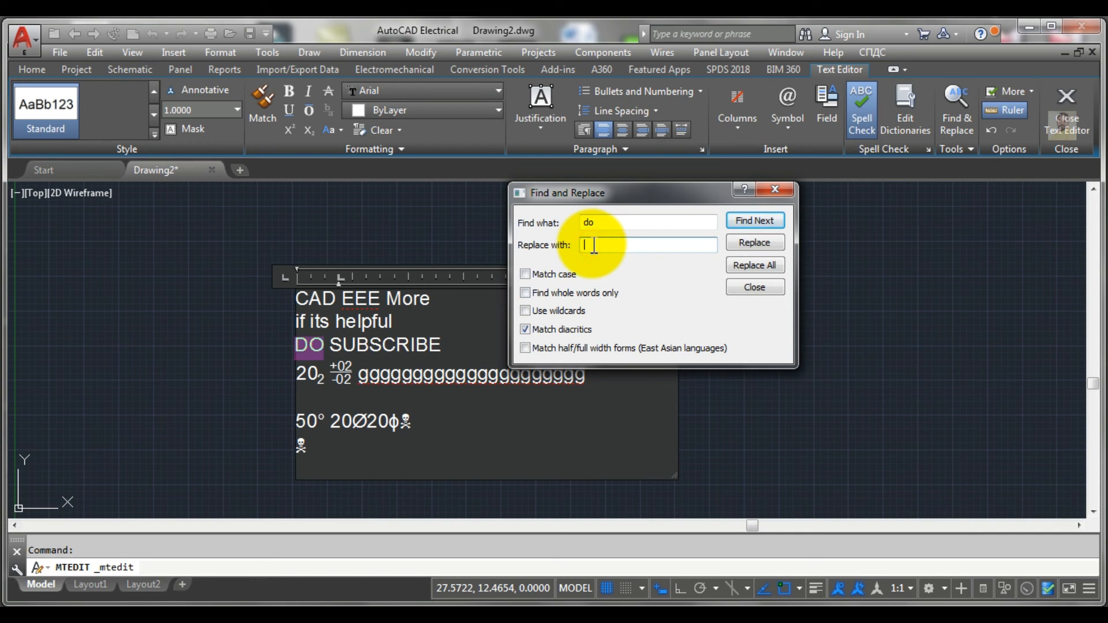
click(593, 246)
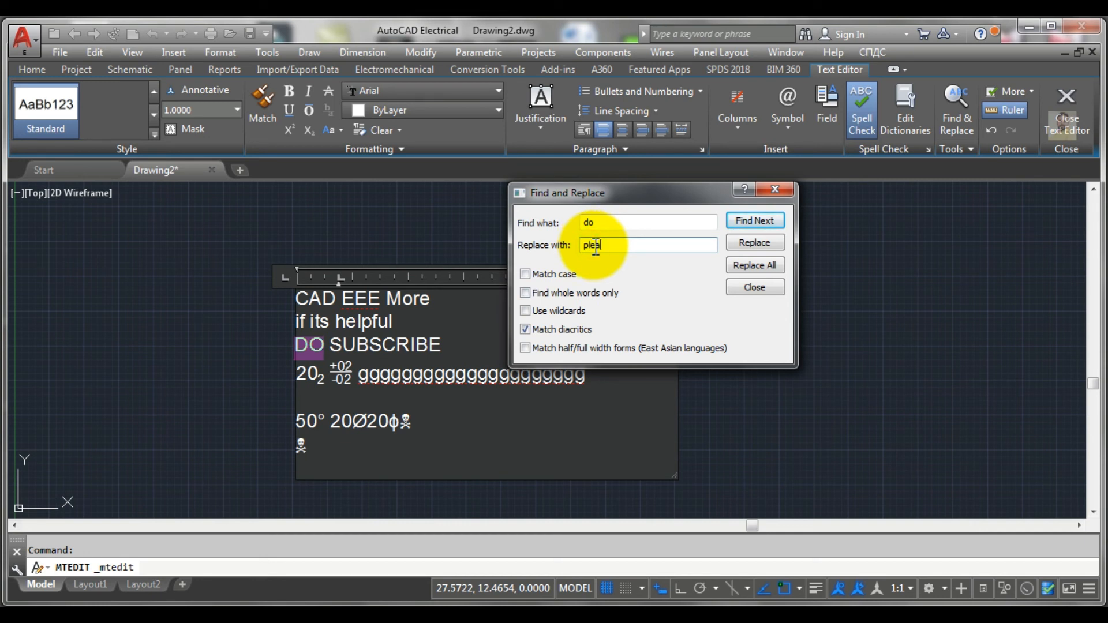
click(750, 241)
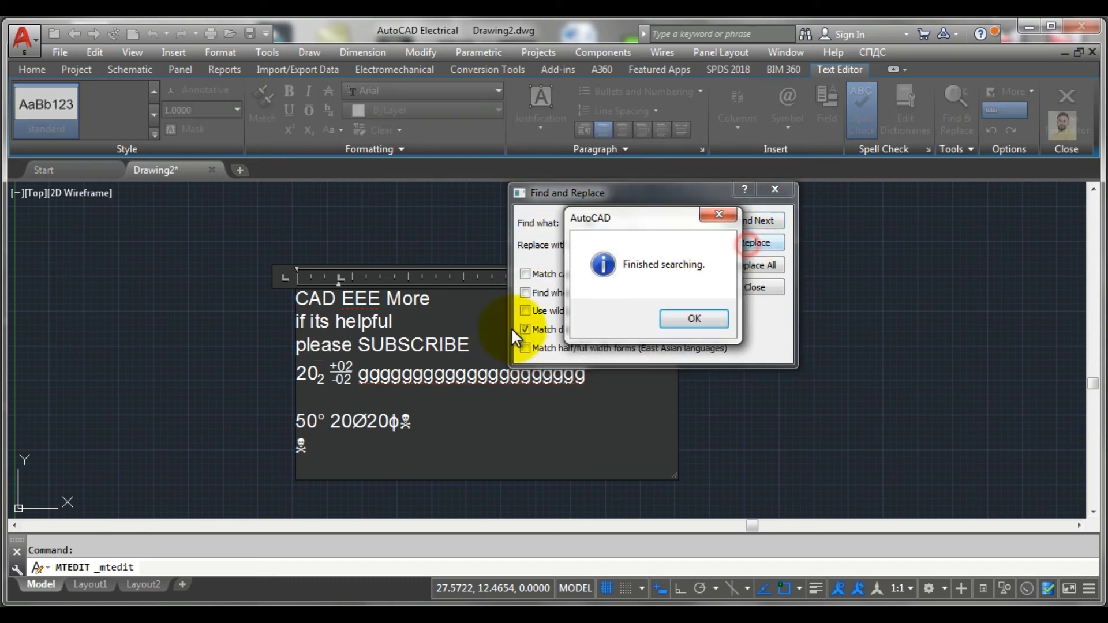
click(690, 319)
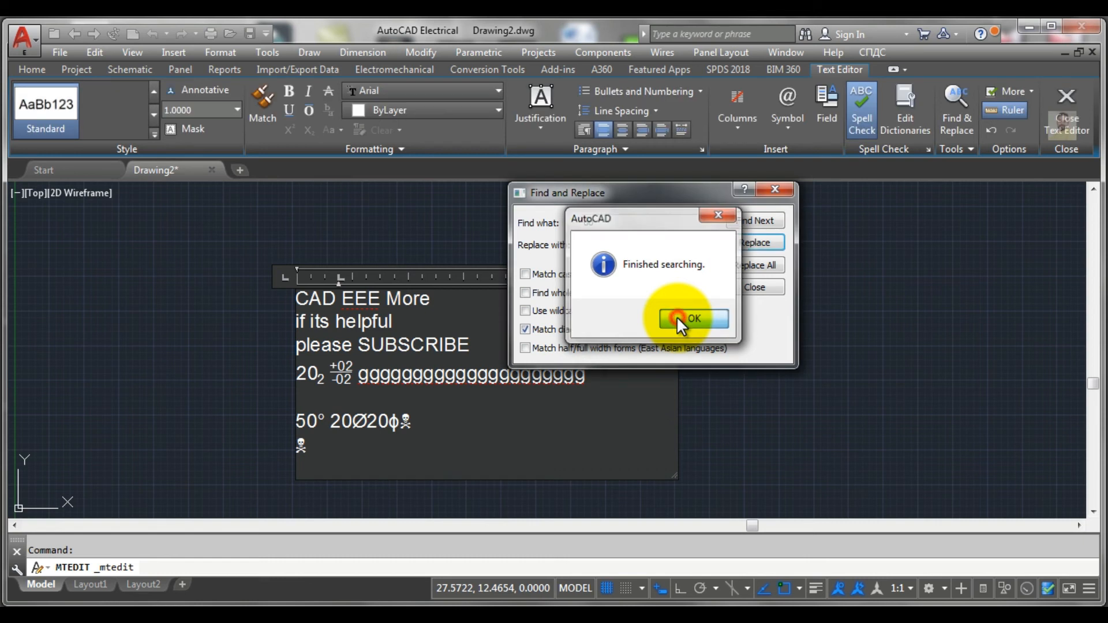
click(776, 189)
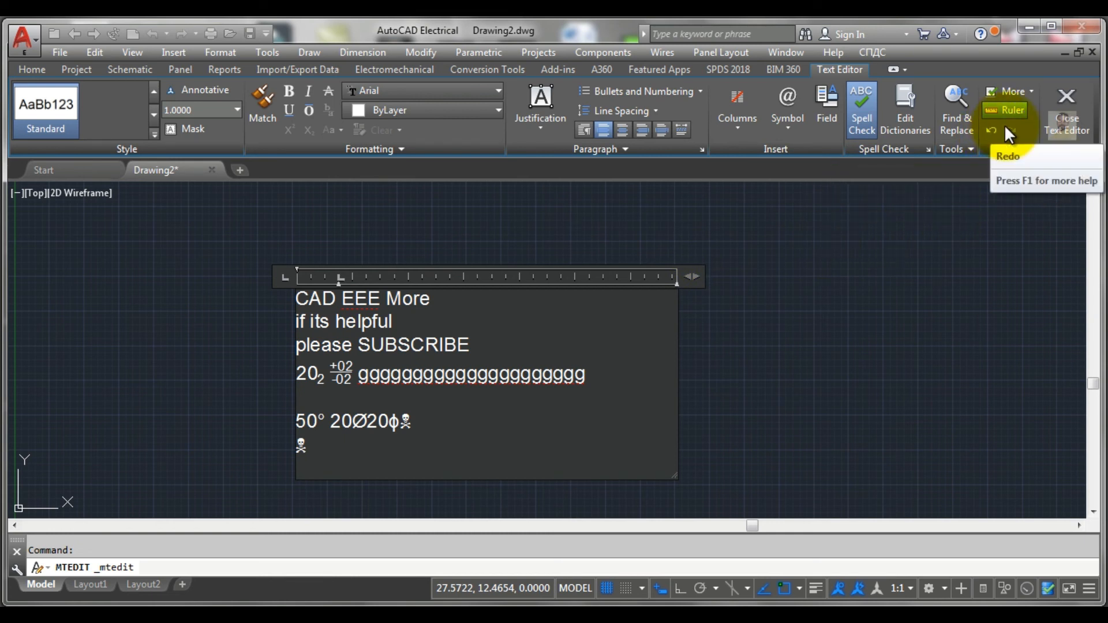
Step: Set the colour of the first line, "CAD EEE More", to yellow 241,235,31
click(1032, 94)
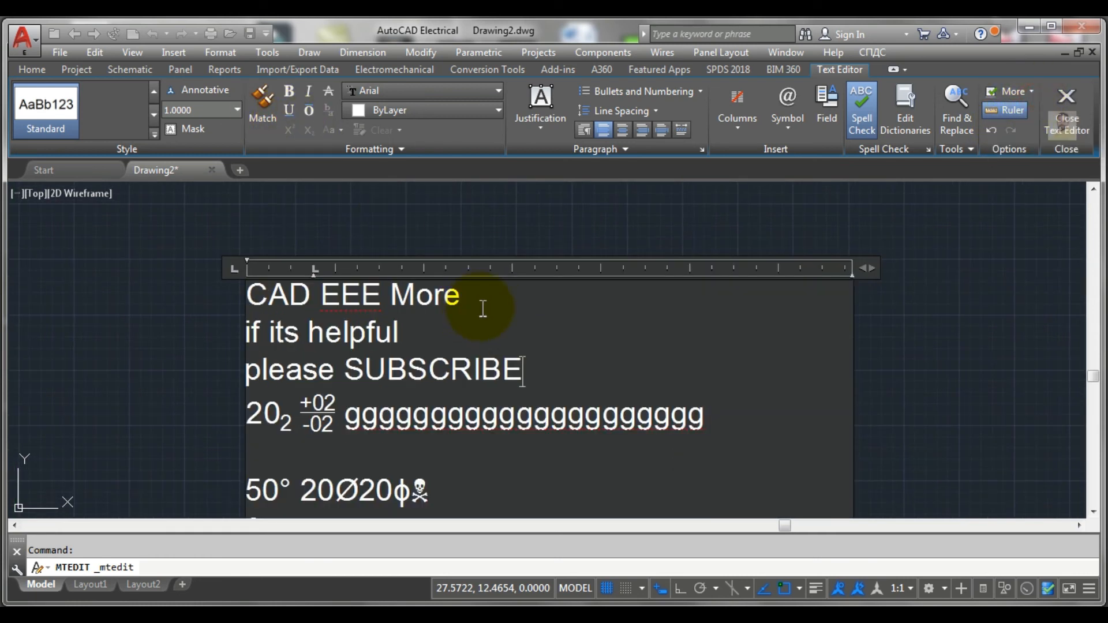
drag(476, 303, 248, 294)
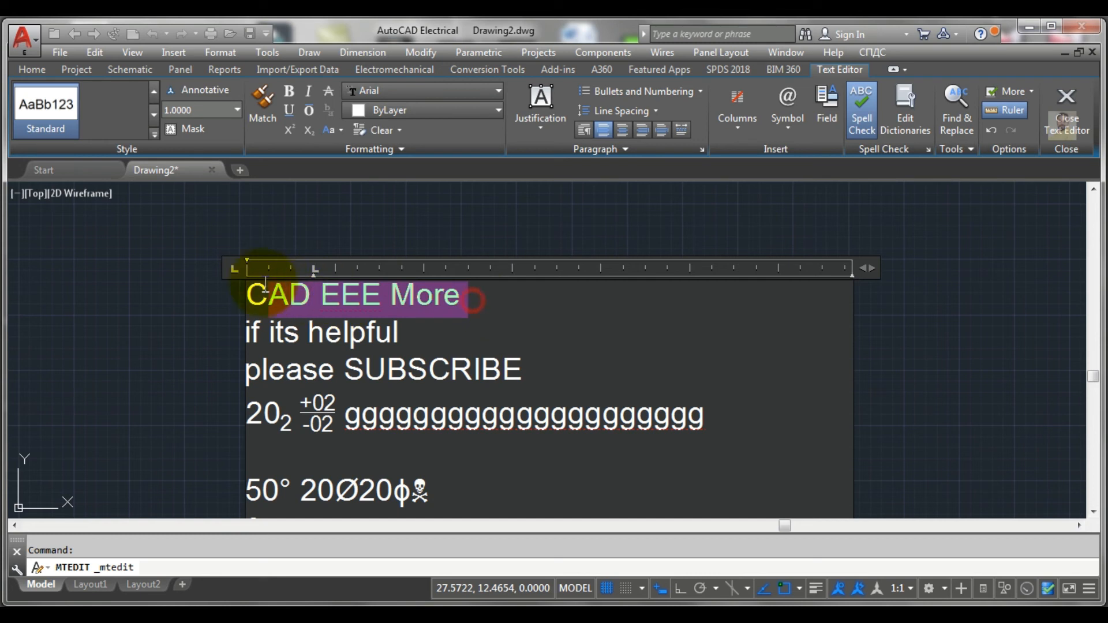
click(414, 117)
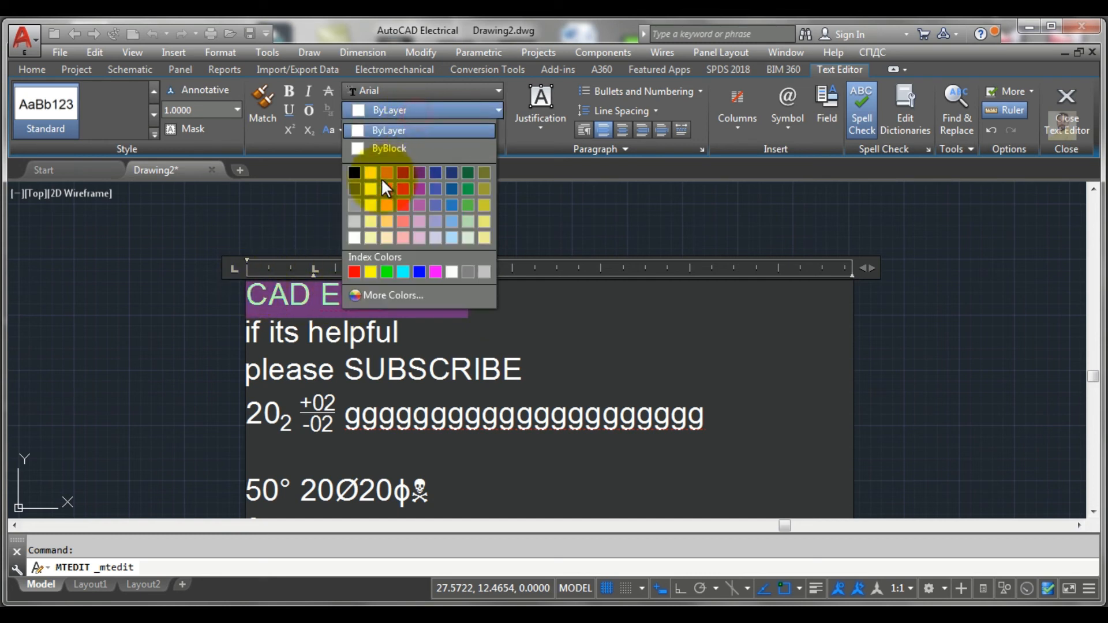
click(374, 190)
click(493, 308)
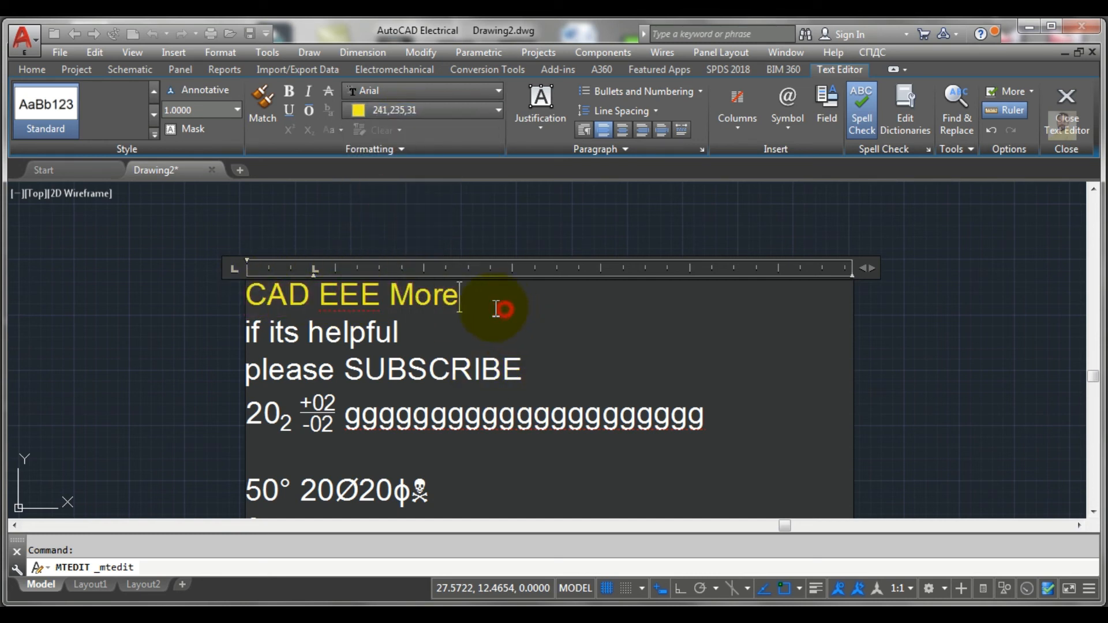
Step: Match the formatting of "CAD EEE More" onto "please SUBSCRIBE" and the string of g's on the fourth line
drag(474, 293, 247, 292)
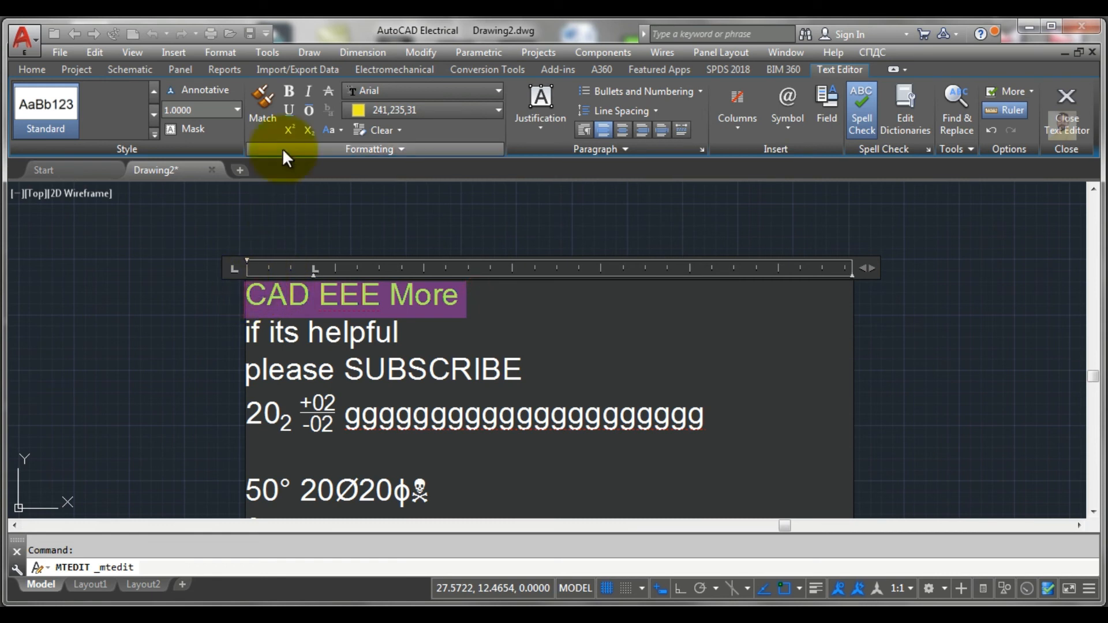
click(265, 97)
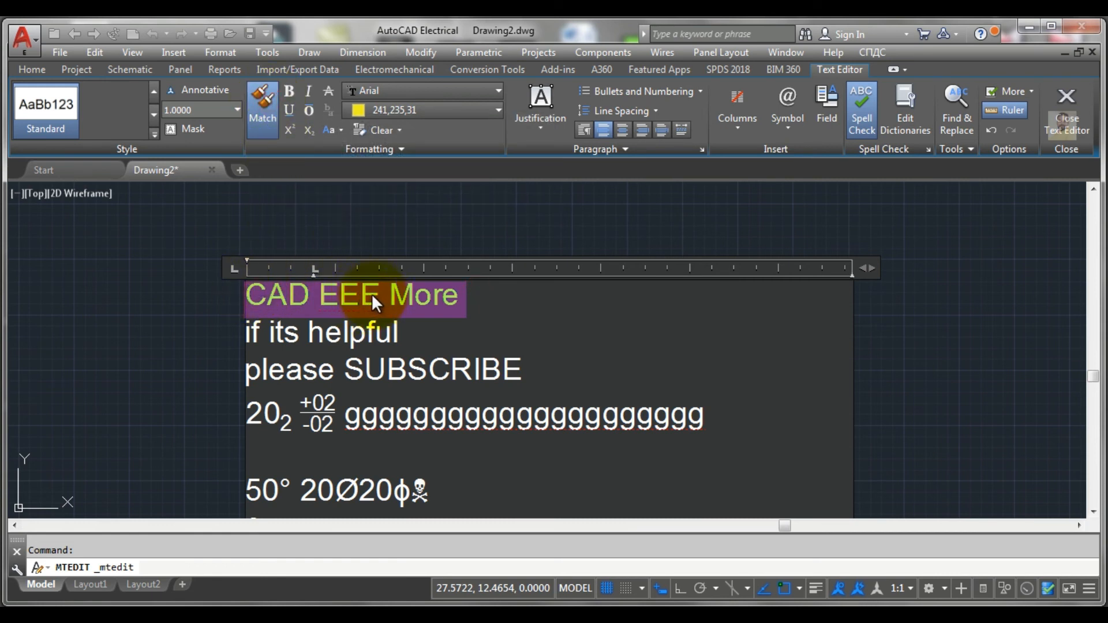
click(373, 294)
drag(248, 371, 407, 374)
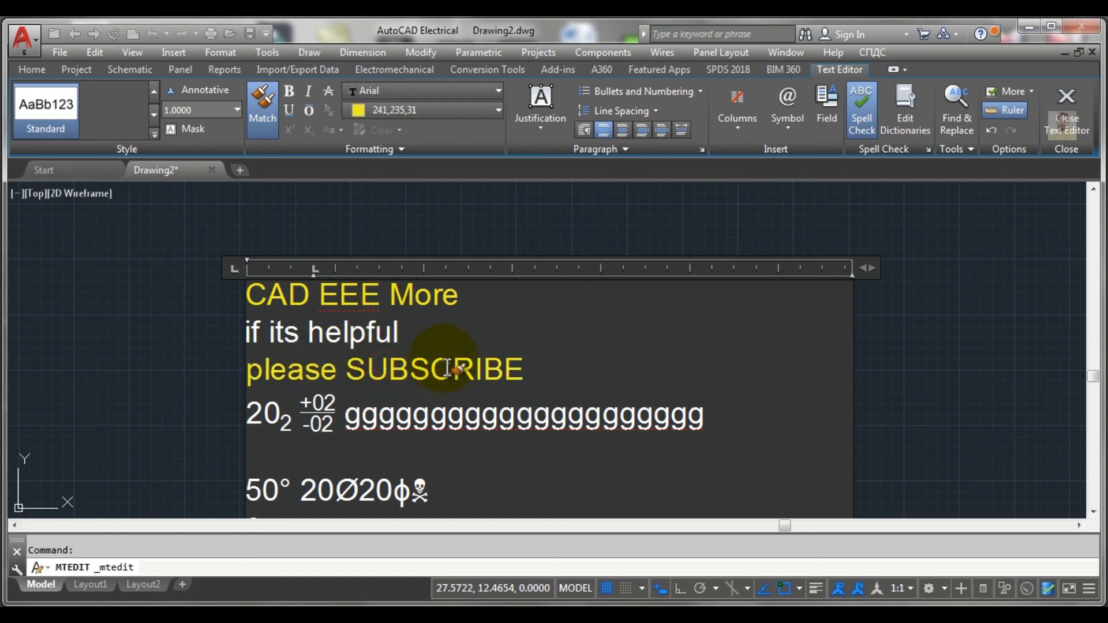
click(406, 420)
double_click(406, 420)
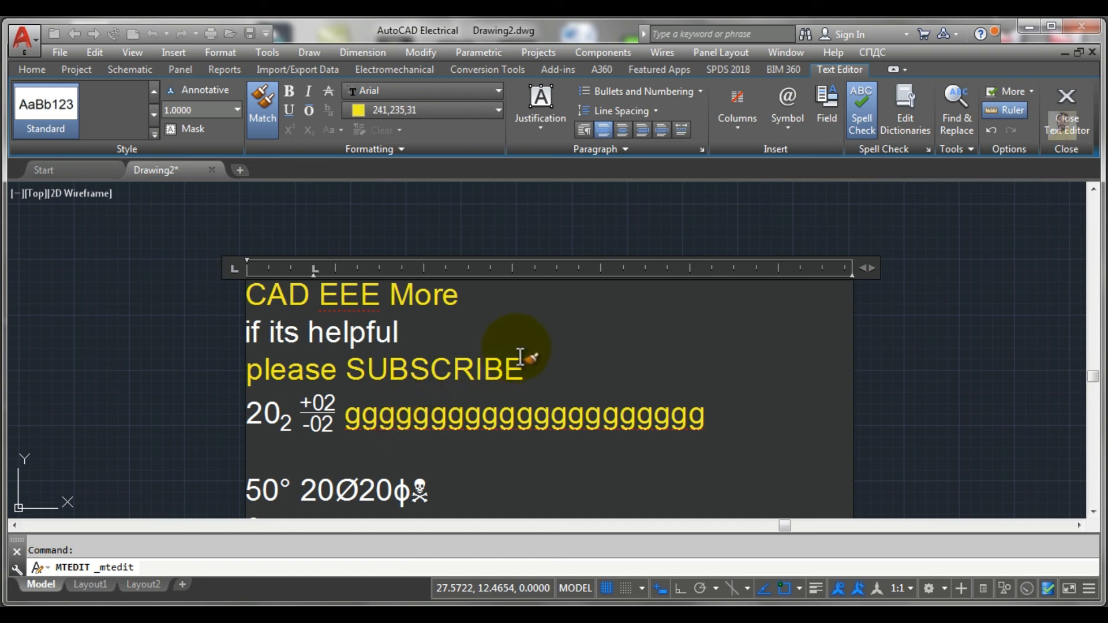
scroll(521, 357, down, 2)
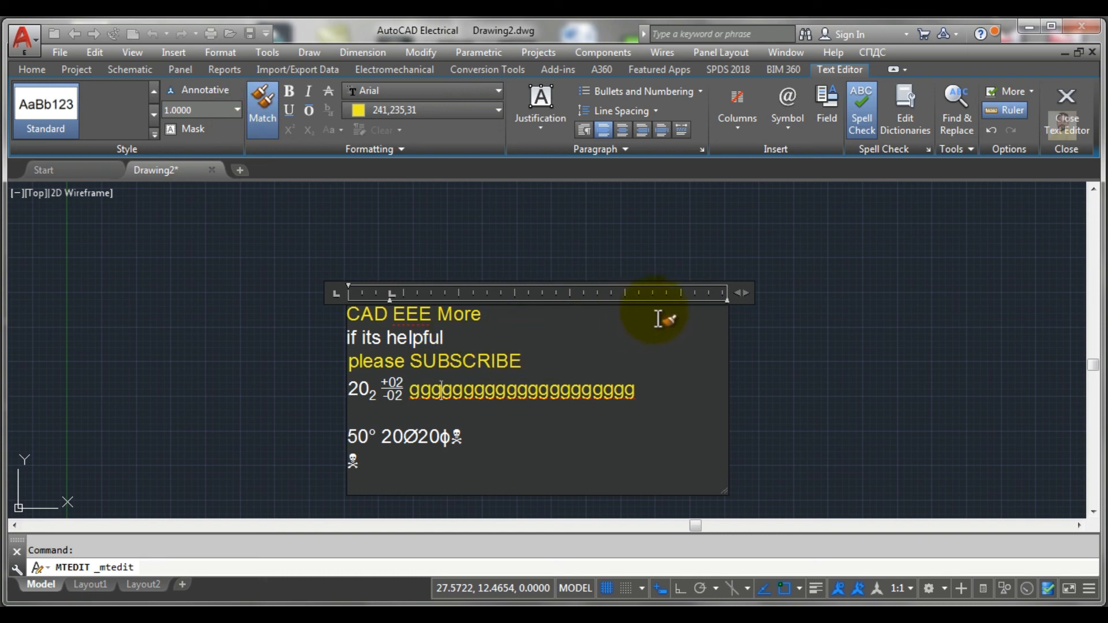
key(Escape)
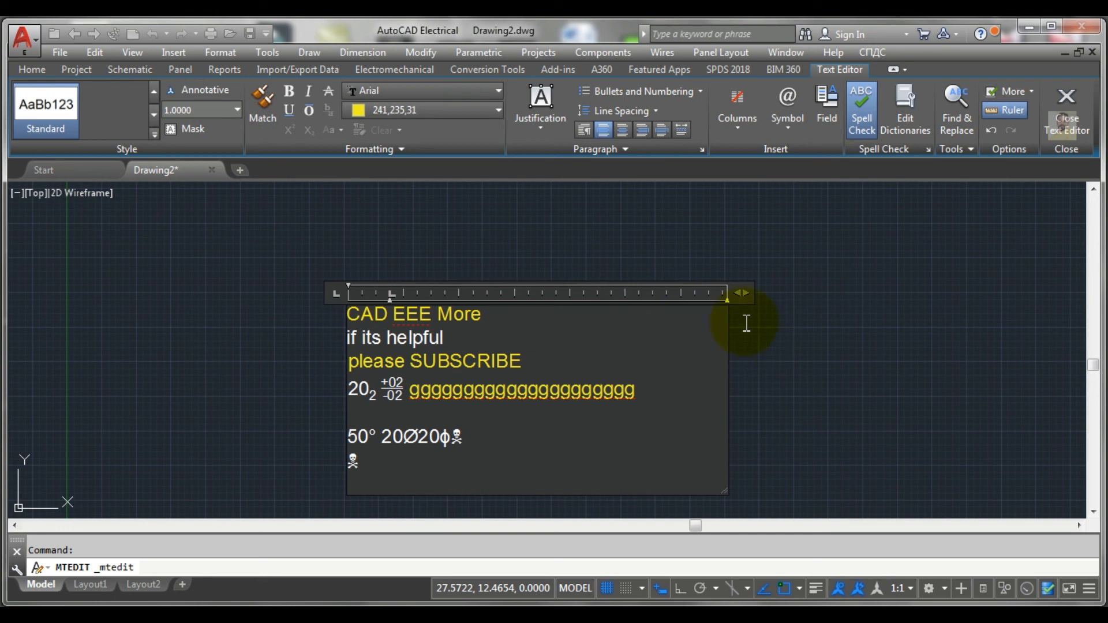
Step: Make the multiline text annotative and finish editing it
click(194, 90)
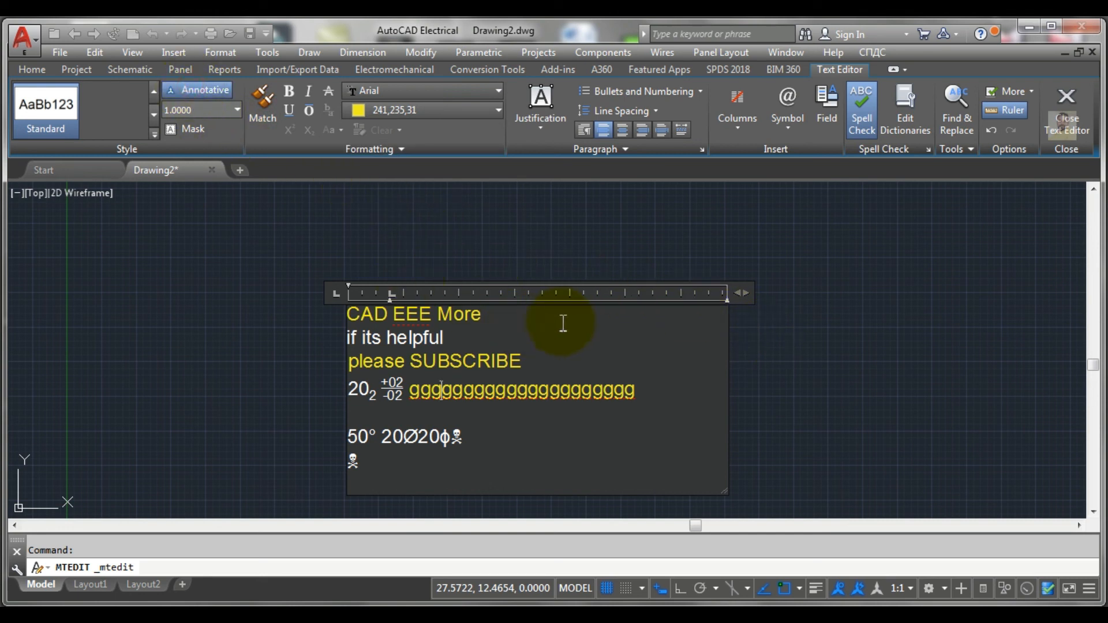
click(825, 297)
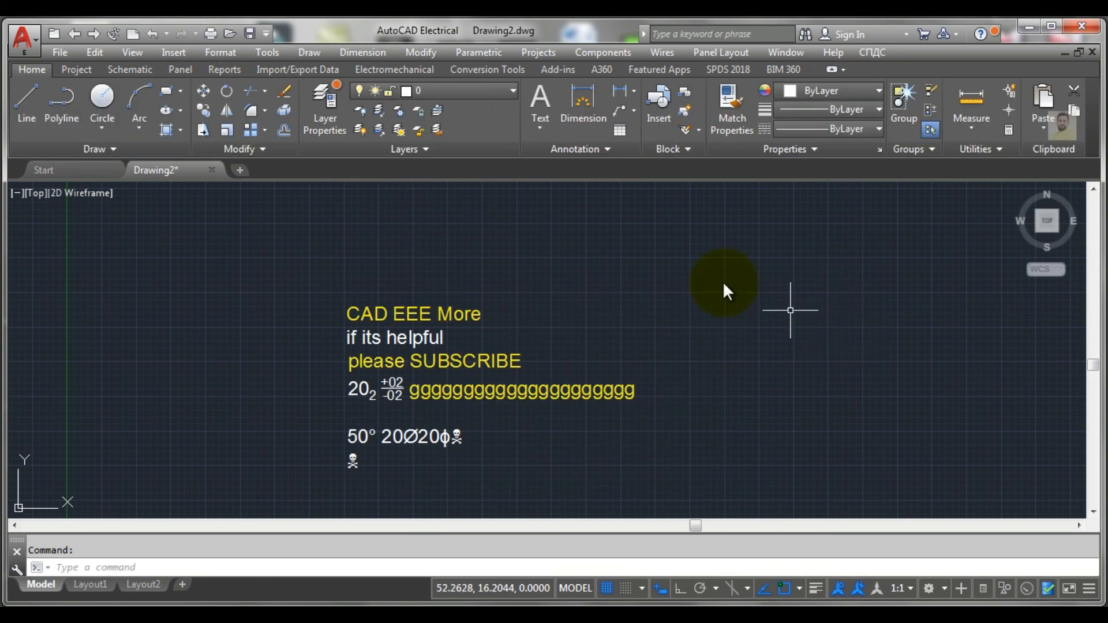
scroll(743, 299, down, 2)
mouse_move(746, 309)
middle_down()
mouse_move(601, 296)
mouse_move(494, 306)
middle_up()
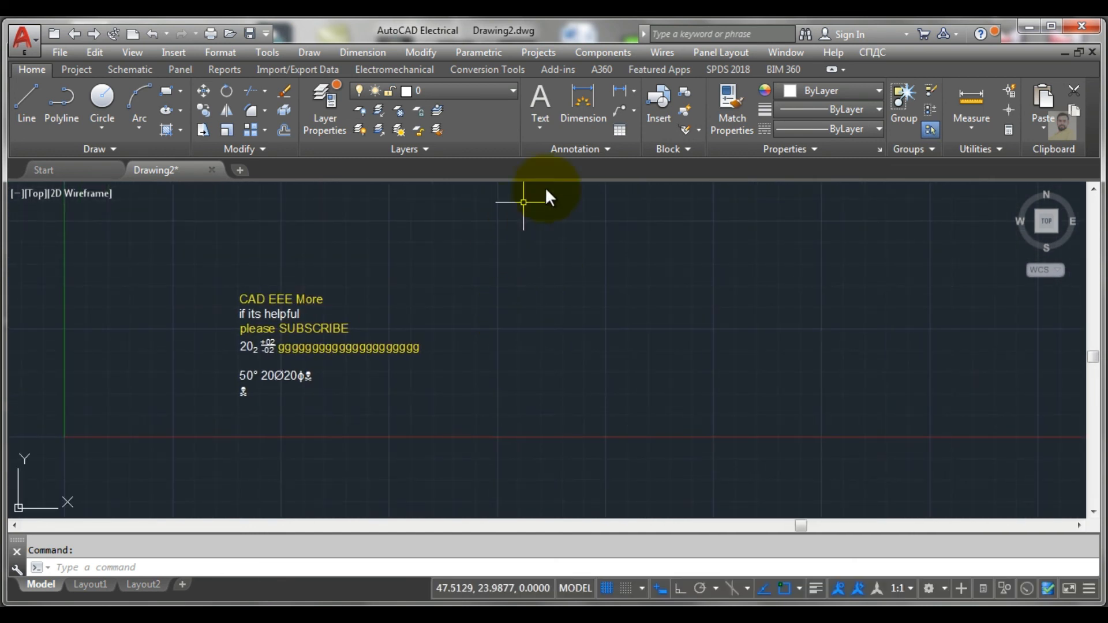
Step: Create an annotative multiline text reading "Cad EEE More" to the right of the existing text, with height 0.2000
click(540, 97)
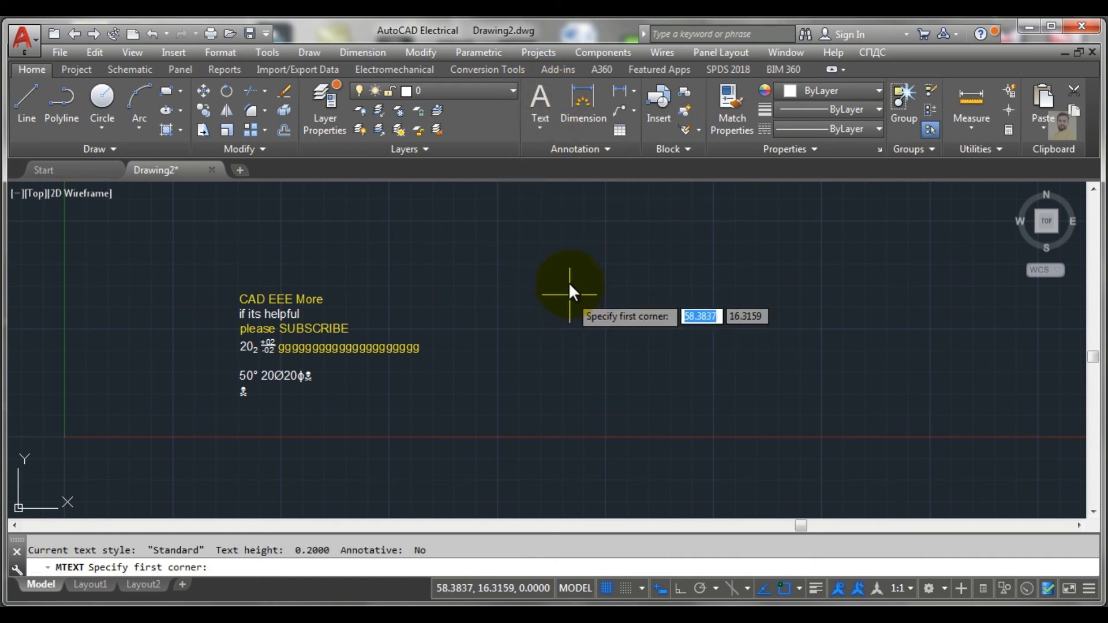
click(556, 255)
click(853, 346)
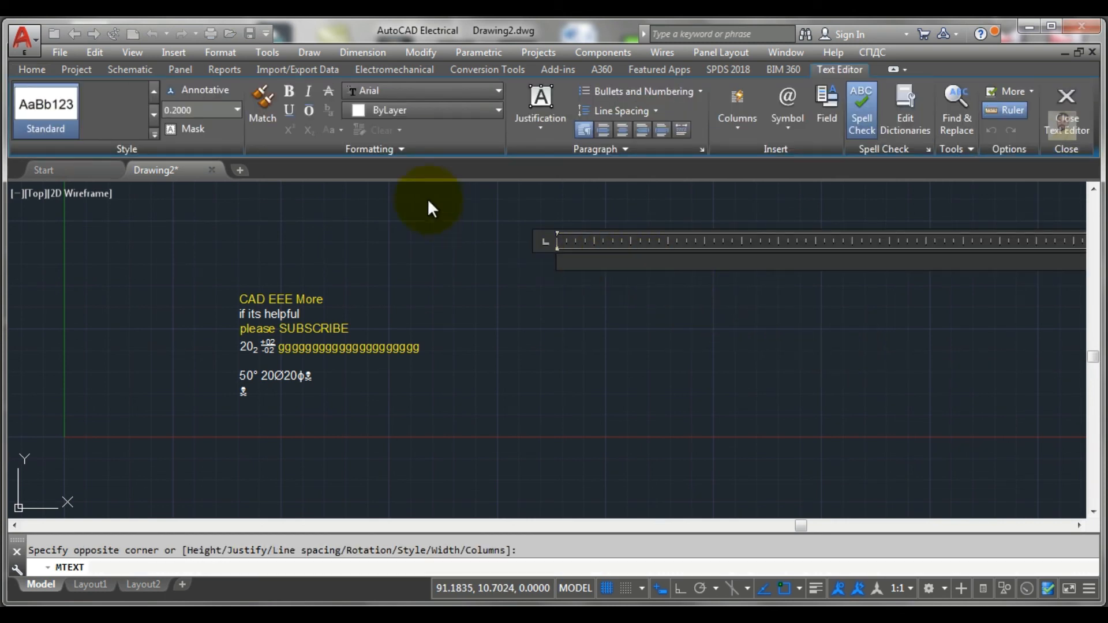
click(198, 89)
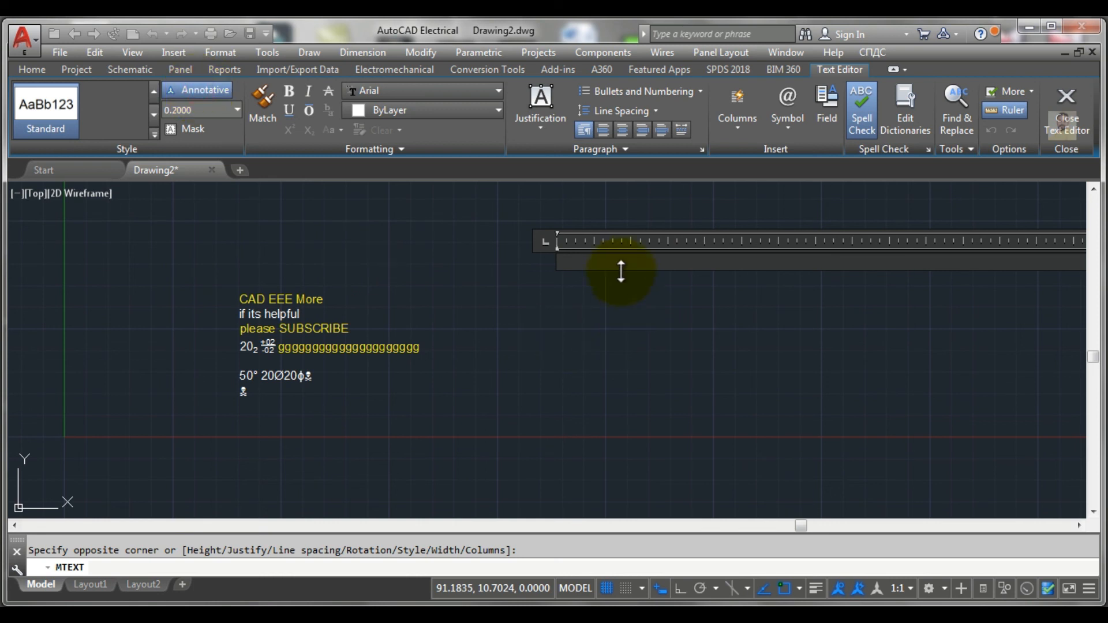
click(614, 267)
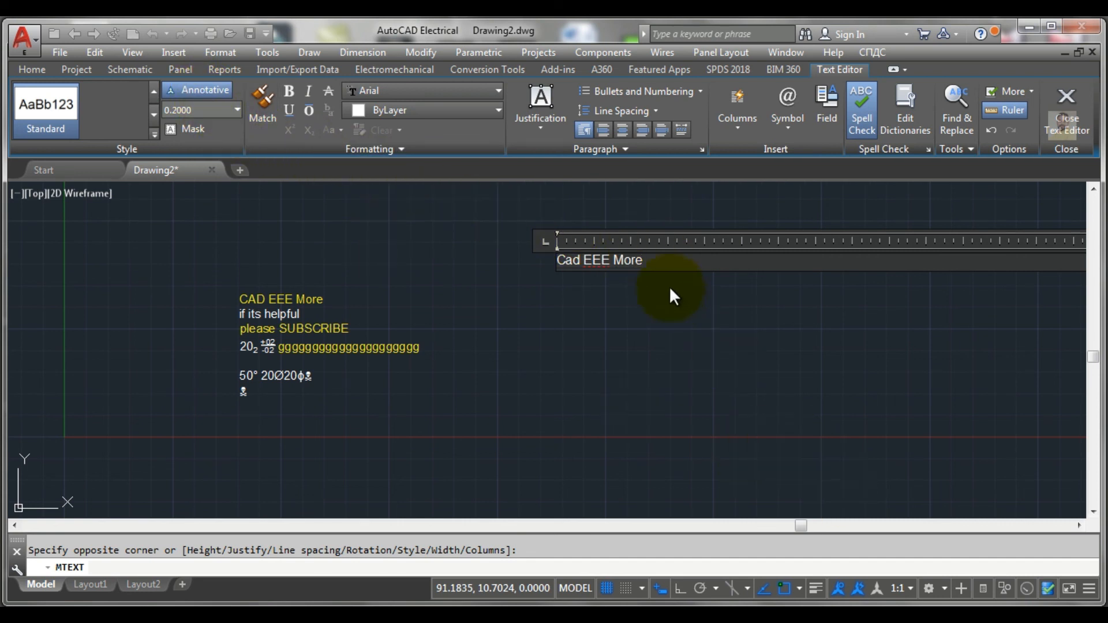
click(691, 331)
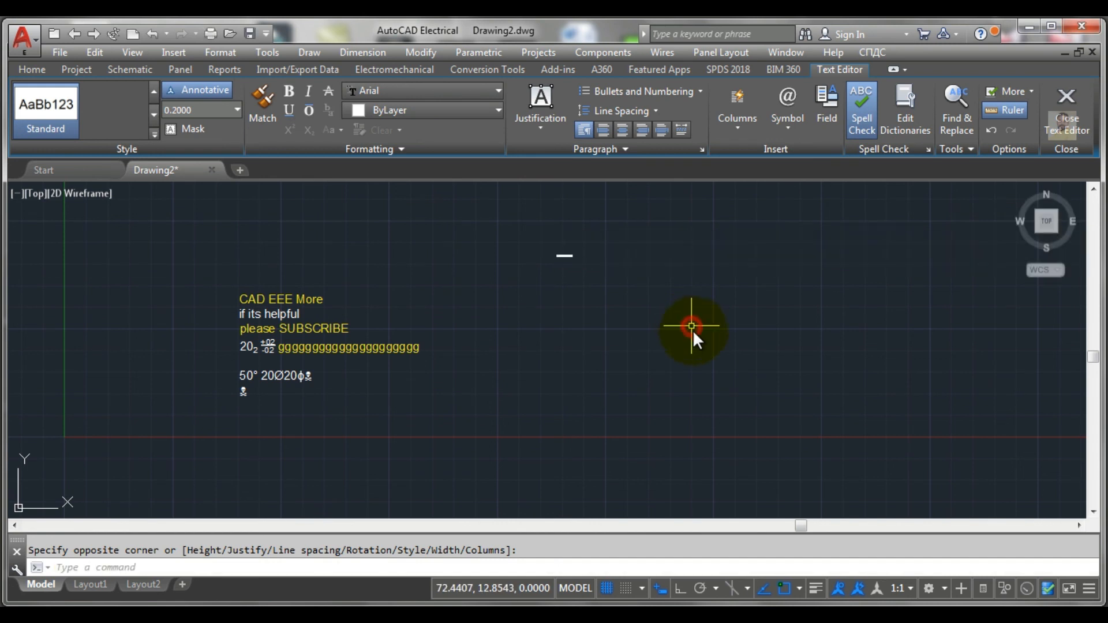
Step: Set the annotation scale of the current view to 1:4 and inspect the annotative "Cad EEE More" text
scroll(571, 266, up, 4)
scroll(534, 203, up, 6)
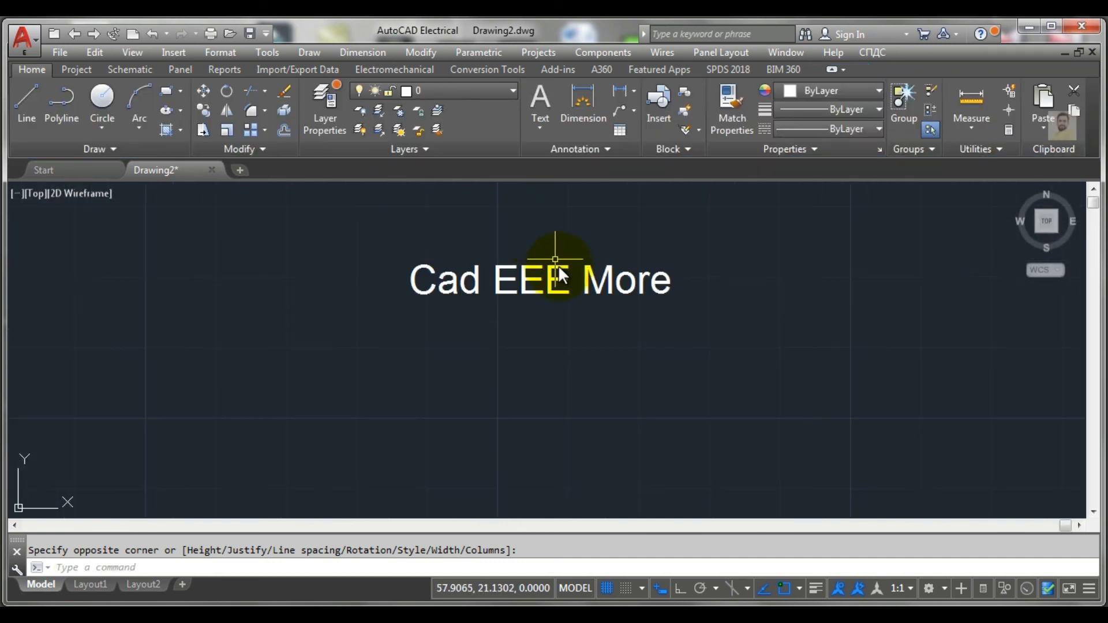
click(909, 590)
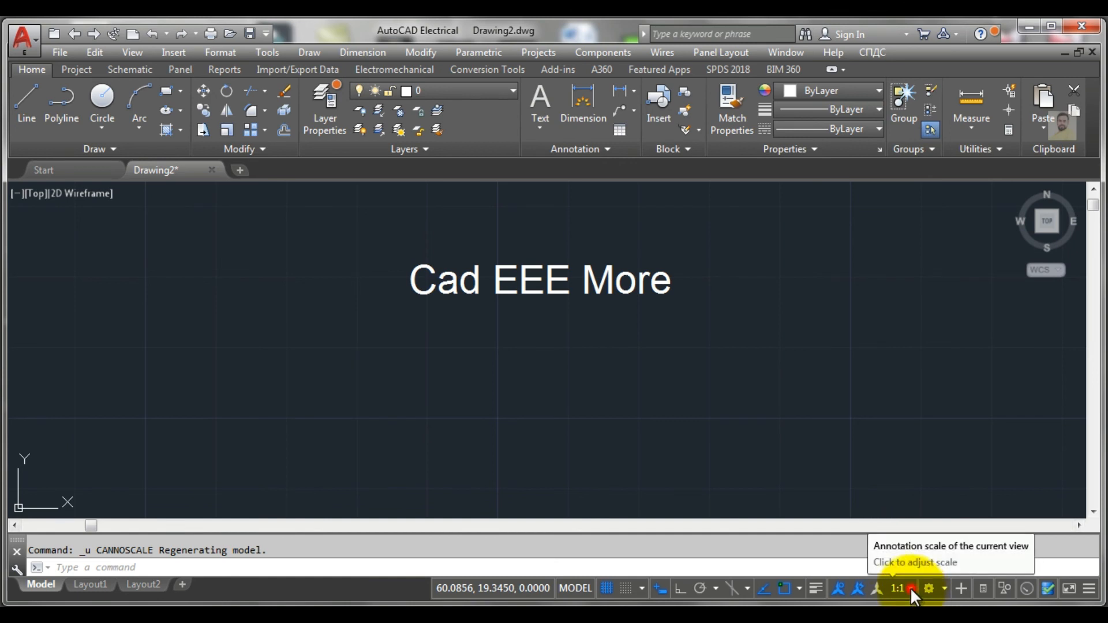
click(910, 589)
click(898, 144)
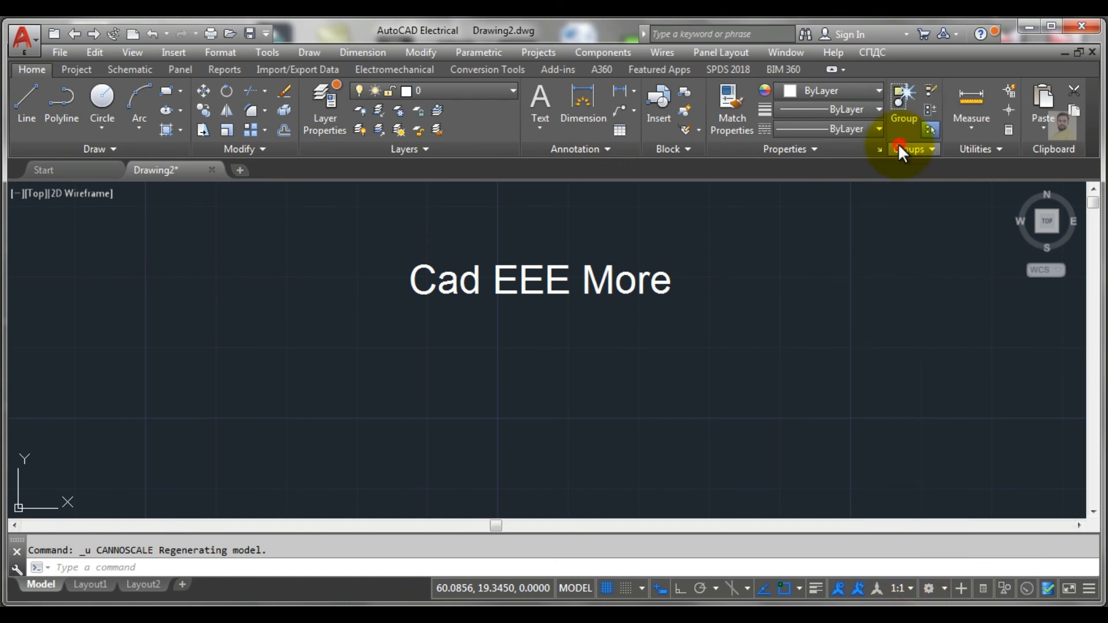
scroll(834, 346, down, 5)
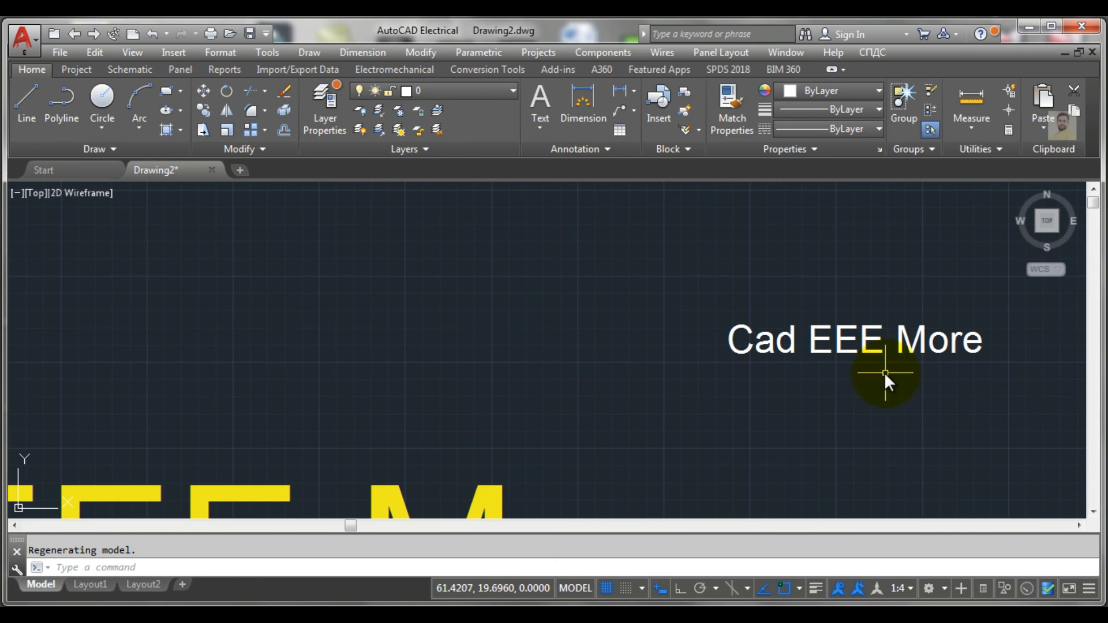
scroll(885, 373, down, 2)
middle_drag(826, 376, 644, 393)
scroll(698, 375, up, 2)
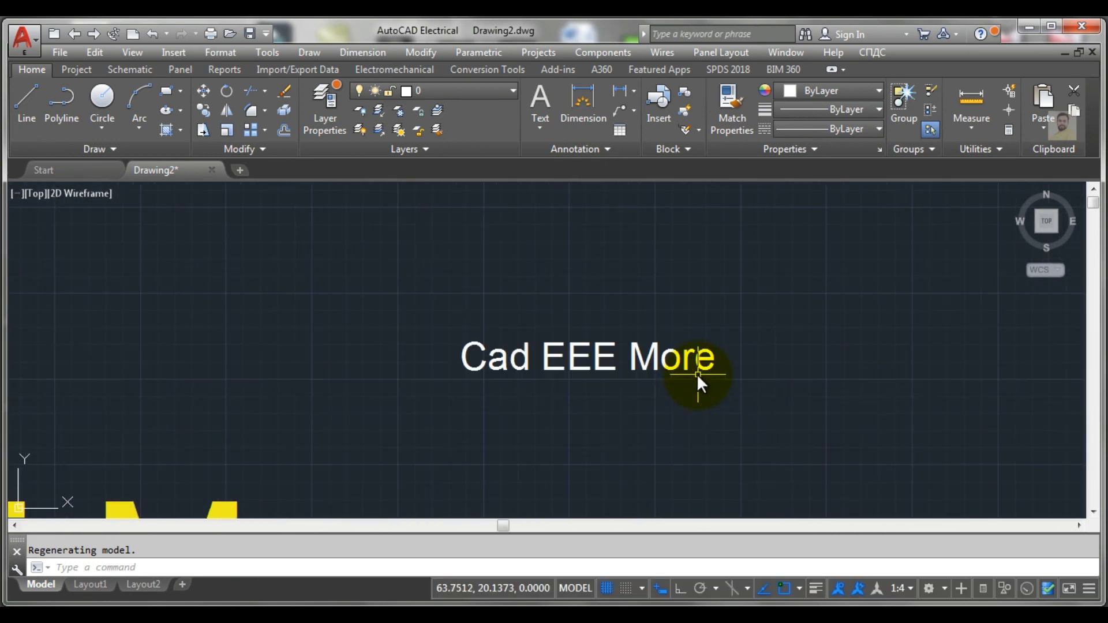
scroll(697, 373, up, 2)
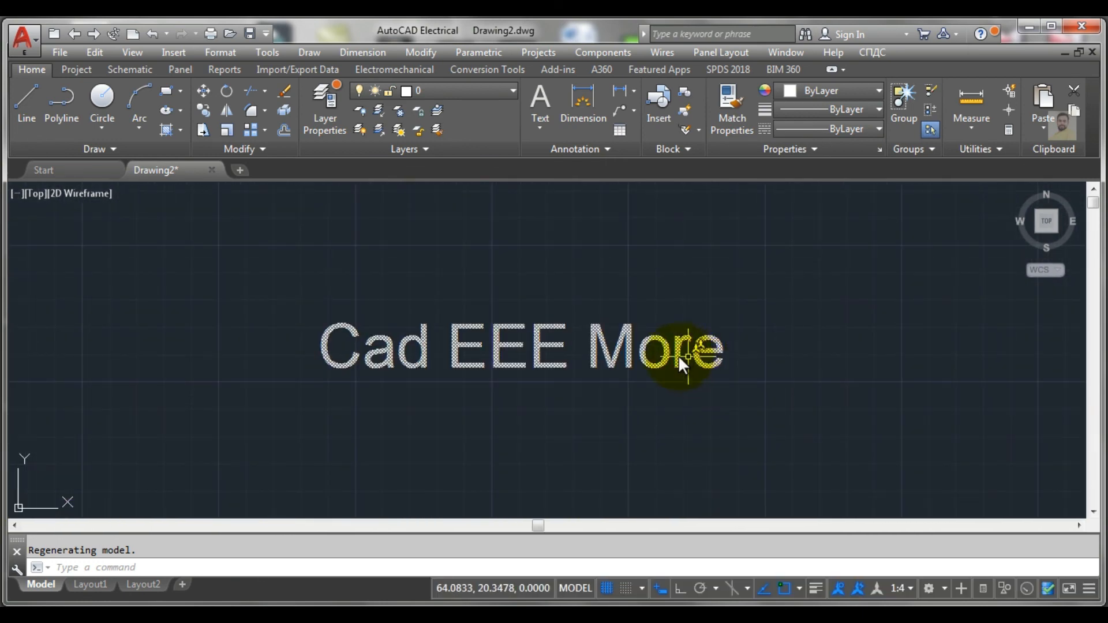
Step: Reopen the annotative "Cad EEE More" text for editing, review the additional editor options and close the text editor
double_click(676, 355)
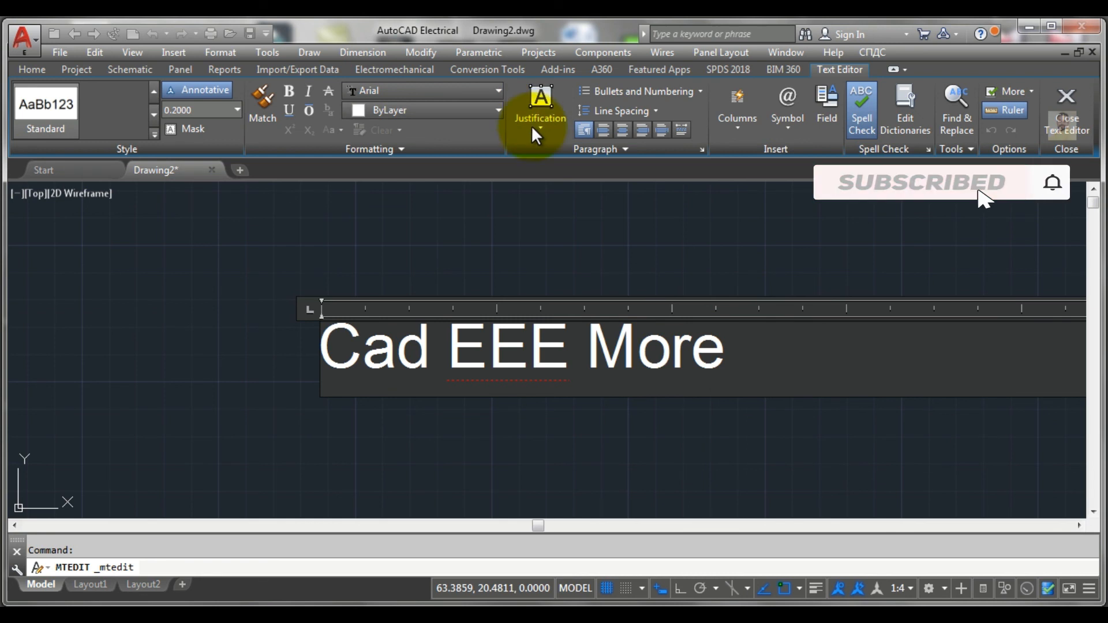
click(1031, 92)
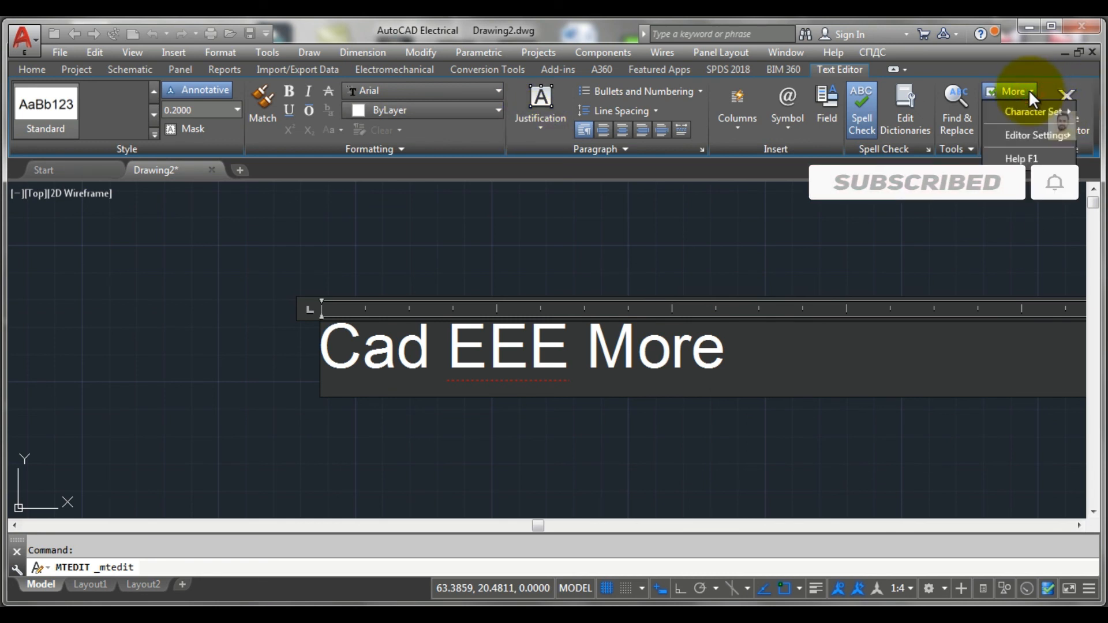
click(1030, 92)
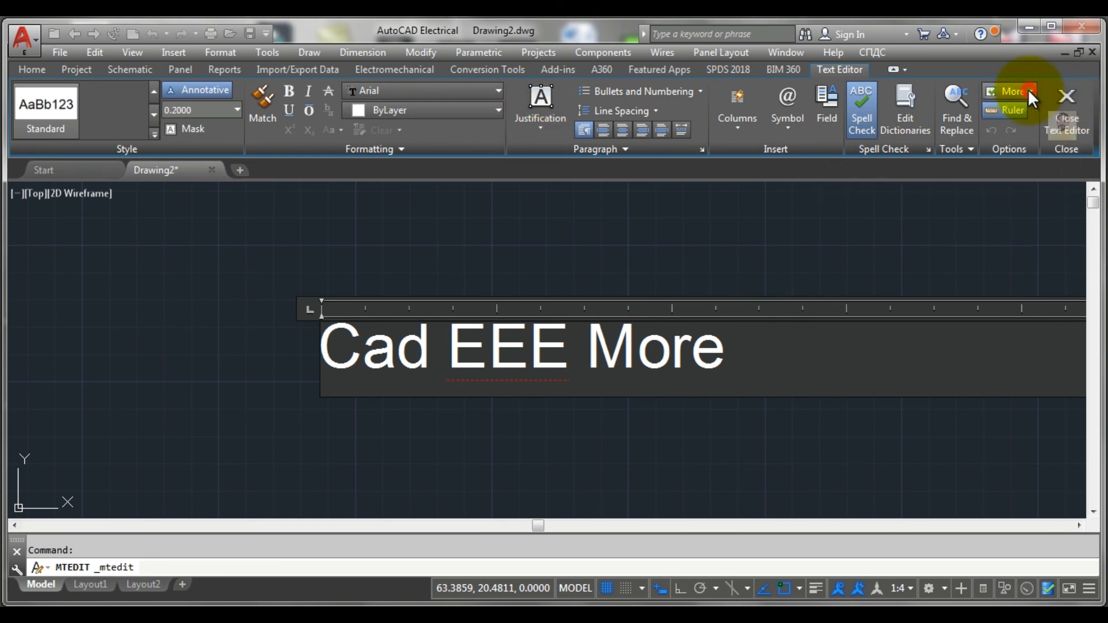
click(759, 345)
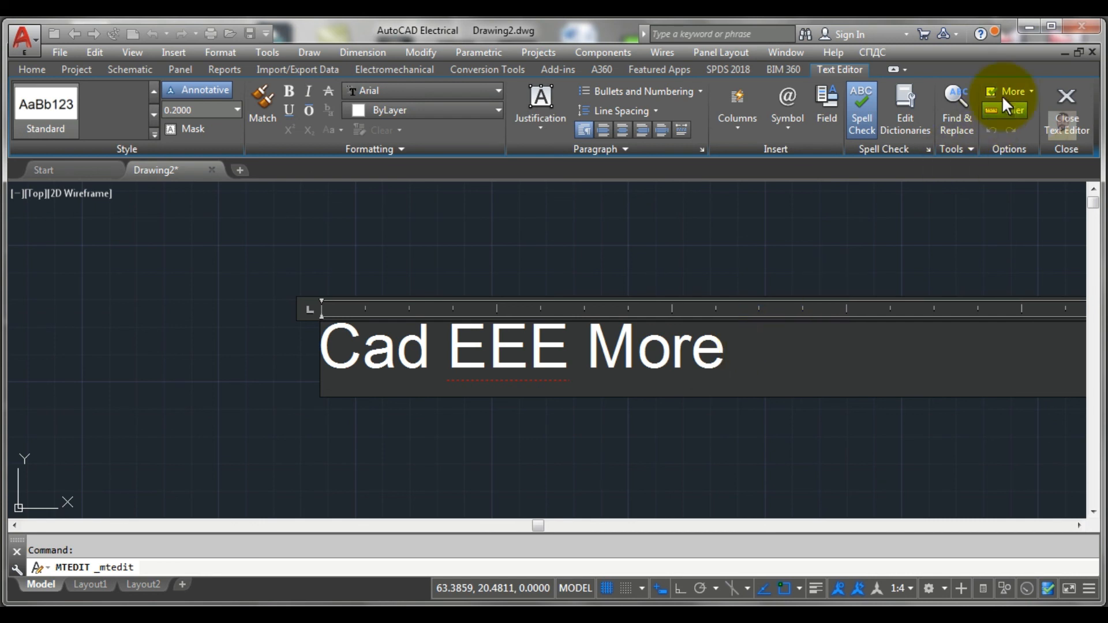
click(1065, 104)
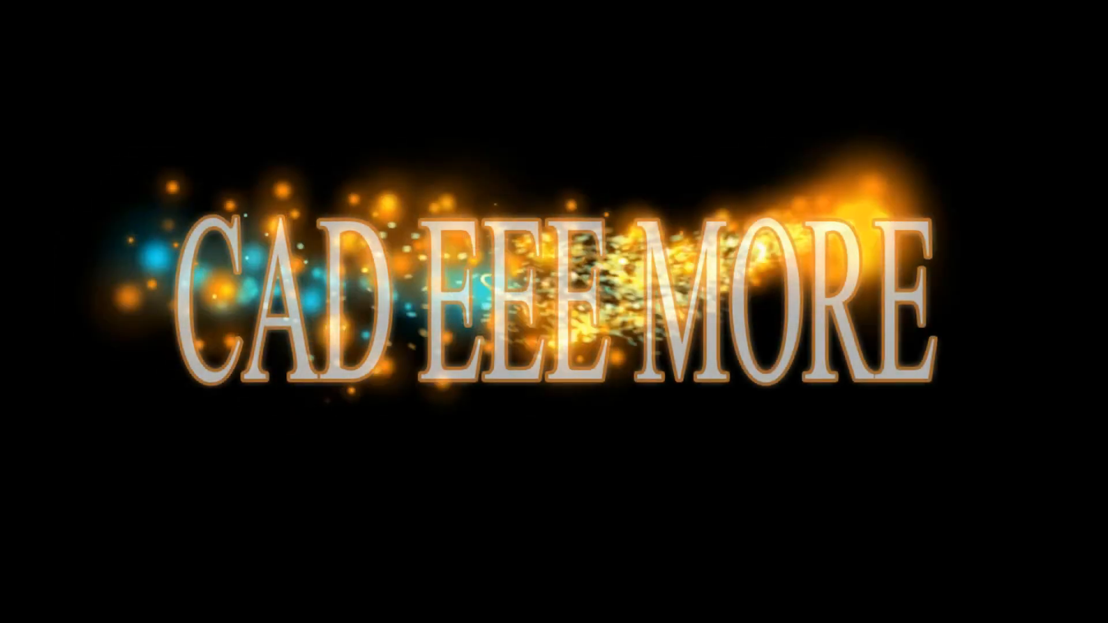